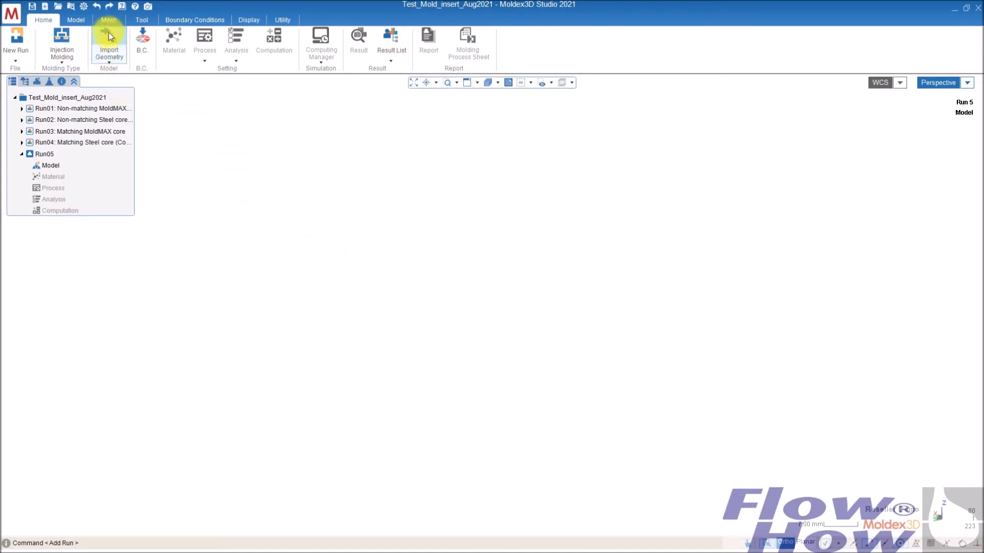
- Open the preferences and review the Solid meshing control options, then close the dialog with OK
{"action": "left_click", "coordinate": [84, 8]}
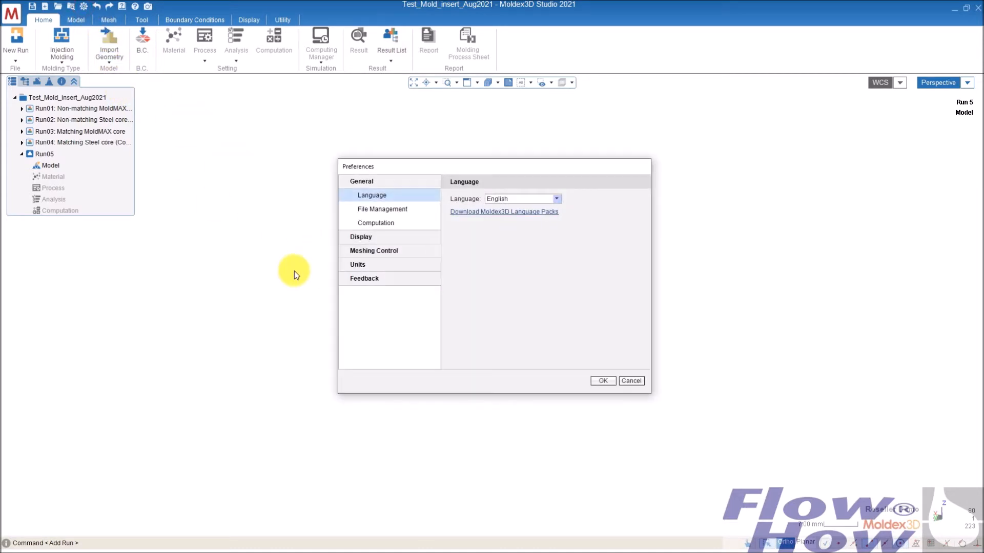
{"action": "left_click", "coordinate": [383, 253]}
{"action": "left_click", "coordinate": [371, 236]}
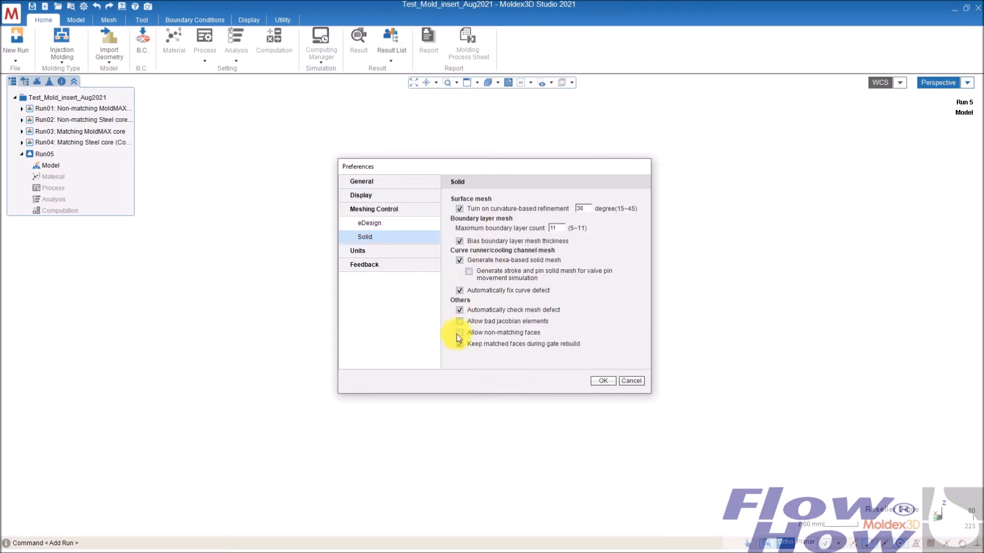
{"action": "left_click", "coordinate": [606, 380]}
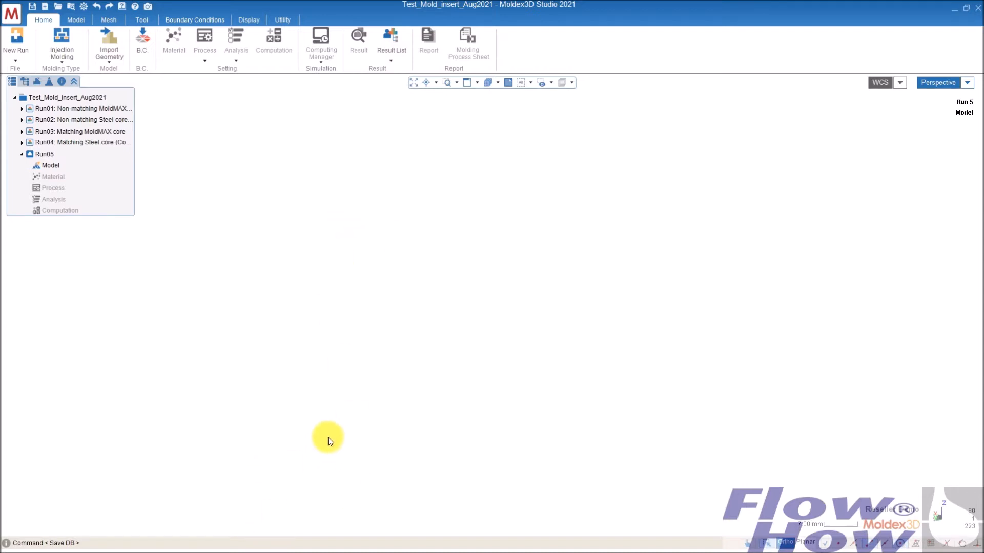
- Switch to Rhino and examine the copied core insert solid below the part
{"action": "key", "text": "alt+Tab"}
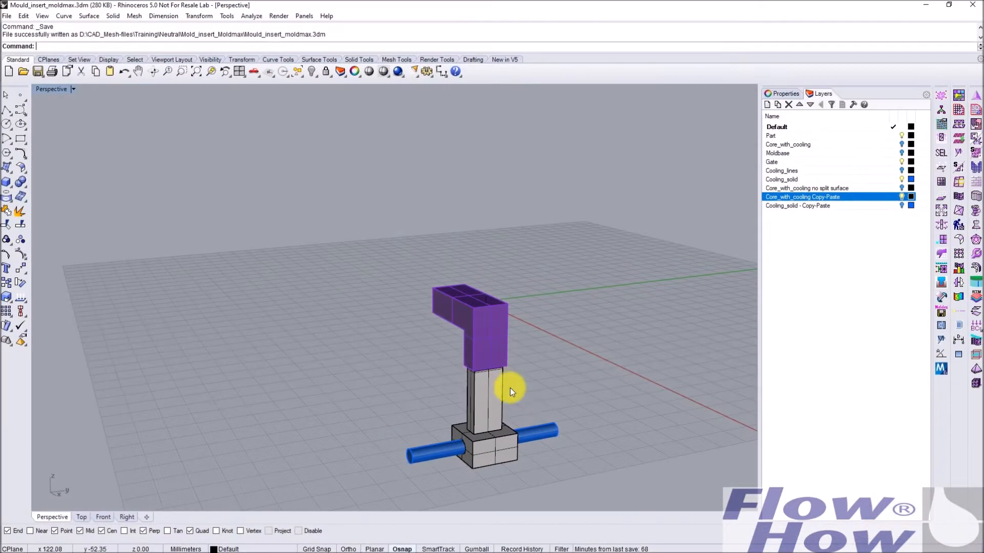
{"action": "right_click_drag", "start_coordinate": [541, 352], "coordinate": [514, 360]}
{"action": "scroll", "coordinate": [445, 379], "scroll_direction": "up", "scroll_amount": 5}
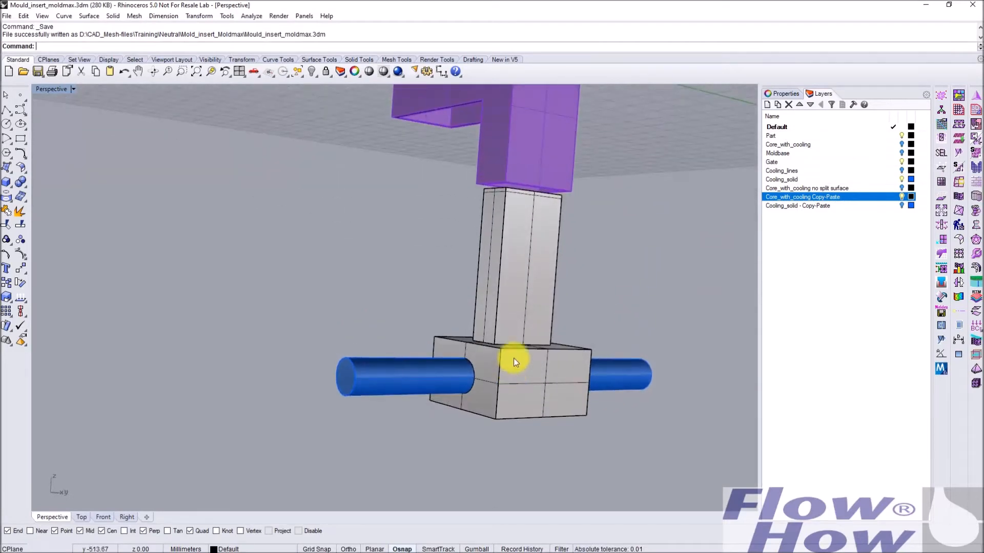
{"action": "left_click", "coordinate": [534, 229]}
{"action": "right_click_drag", "start_coordinate": [540, 274], "coordinate": [559, 235]}
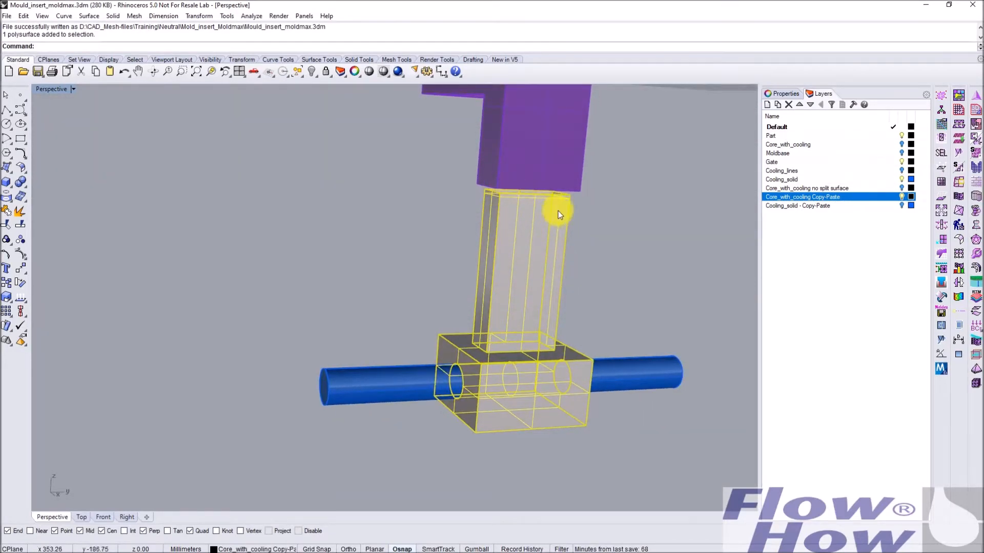
{"action": "scroll", "coordinate": [556, 213], "scroll_direction": "up", "scroll_amount": 5}
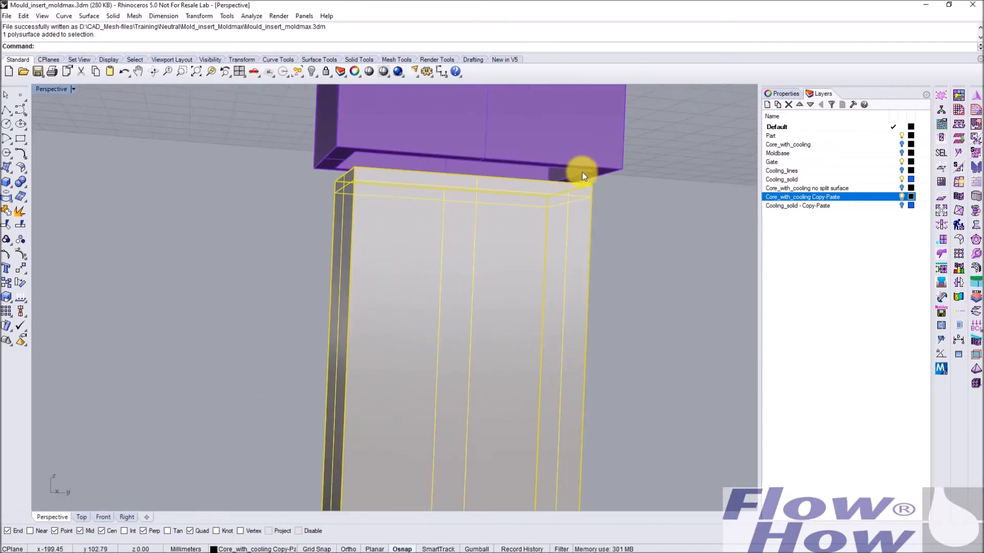
{"action": "scroll", "coordinate": [592, 308], "scroll_direction": "down", "scroll_amount": 6}
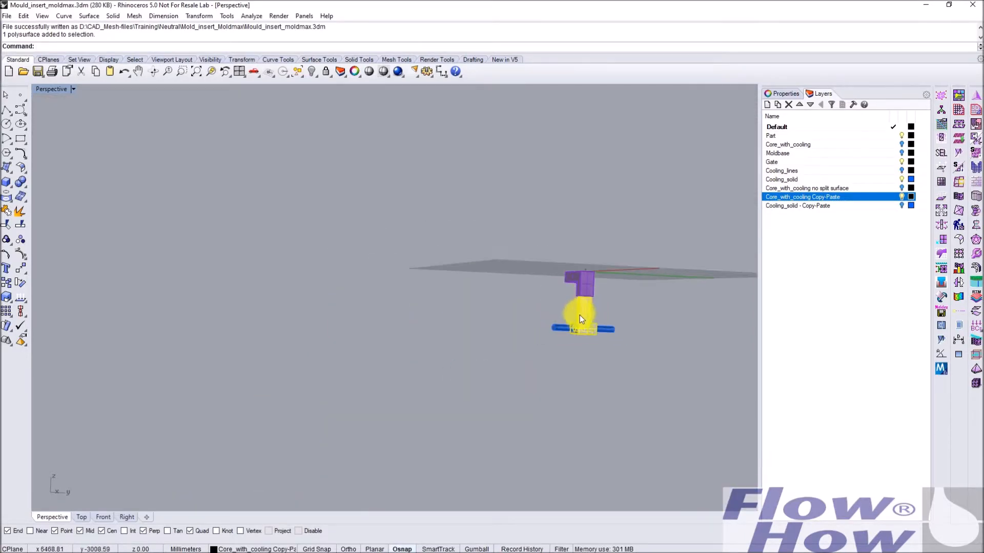
{"action": "scroll", "coordinate": [579, 315], "scroll_direction": "up", "scroll_amount": 6}
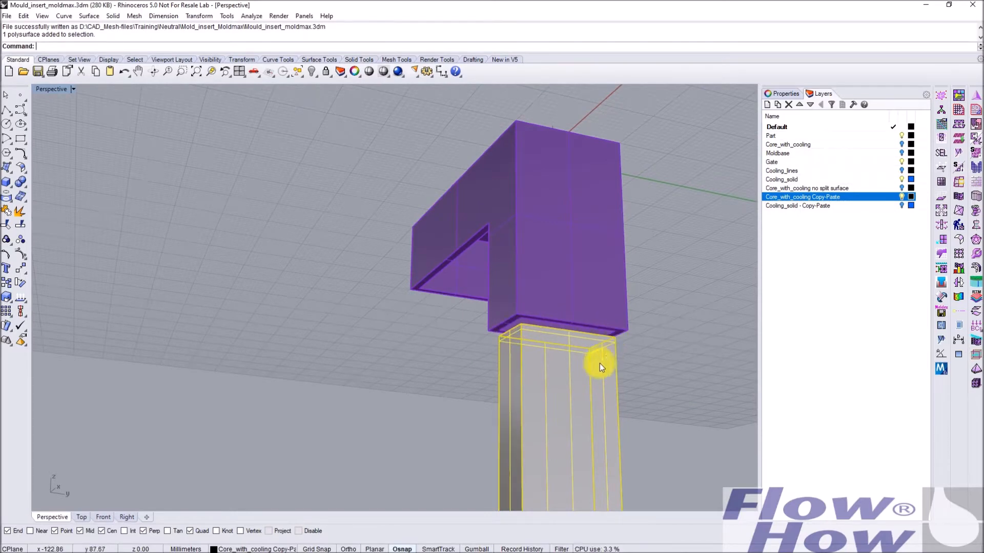
- Examine the cooling channel solid running through the base of the core insert
{"action": "scroll", "coordinate": [606, 355], "scroll_direction": "down", "scroll_amount": 8}
{"action": "right_click_drag", "start_coordinate": [544, 392], "coordinate": [507, 407]}
{"action": "scroll", "coordinate": [589, 457], "scroll_direction": "up", "scroll_amount": 10}
{"action": "right_click_drag", "start_coordinate": [545, 449], "coordinate": [670, 468]}
{"action": "left_click", "coordinate": [685, 471]}
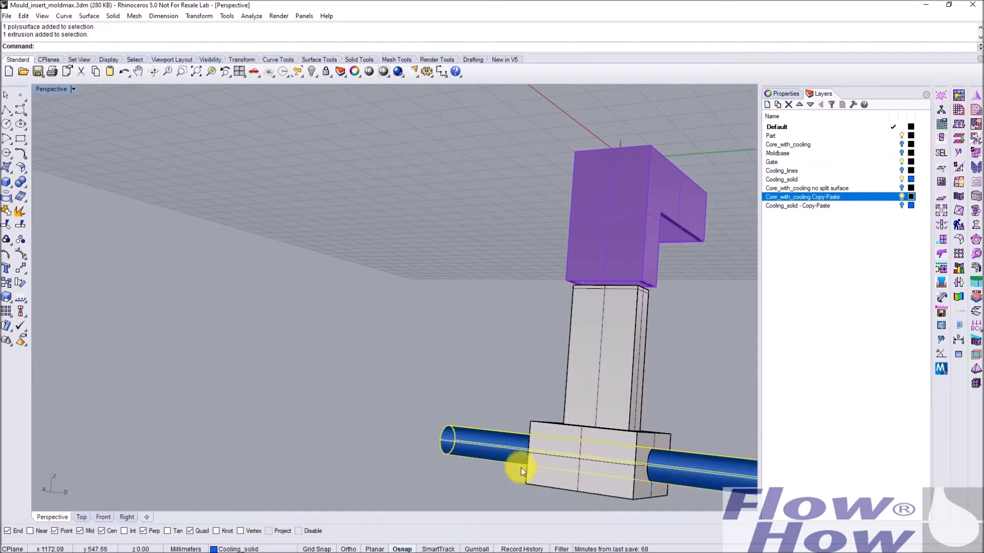
{"action": "right_click_drag", "start_coordinate": [454, 475], "coordinate": [492, 410]}
{"action": "scroll", "coordinate": [503, 420], "scroll_direction": "down", "scroll_amount": 2}
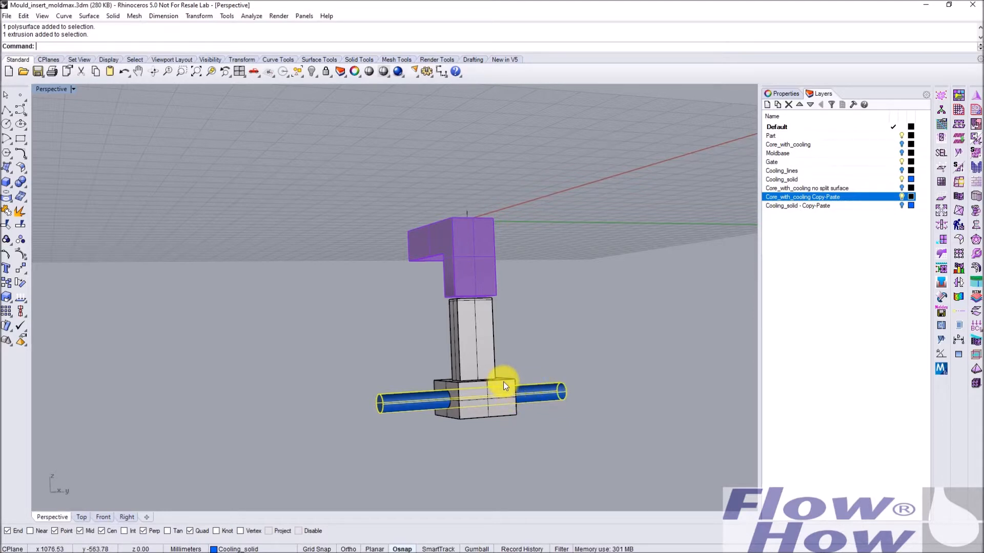
{"action": "left_click", "coordinate": [585, 419]}
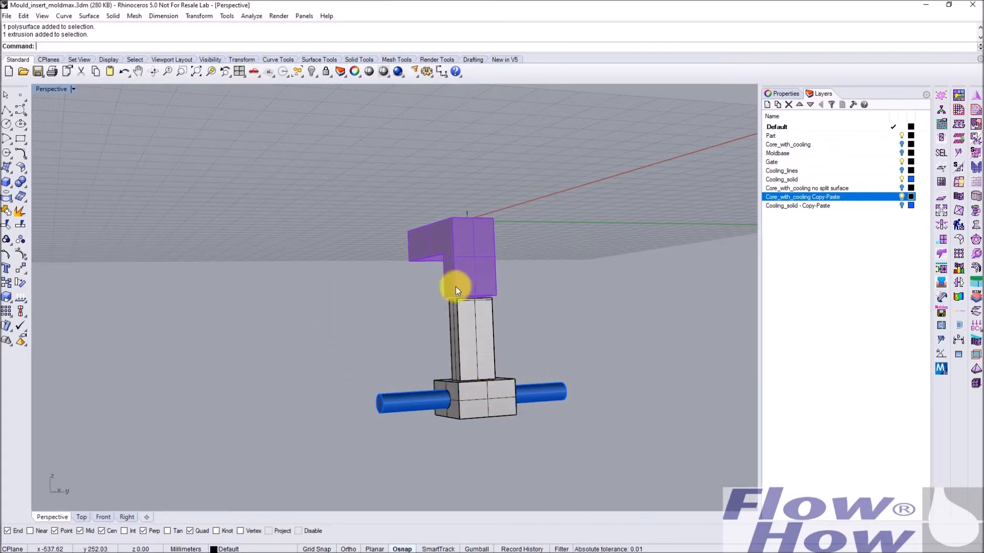
- Switch back and import Part.stp, Gate.igs, Core-trimmed_copy-paste.stp, cooling.stp and Moldbase.stp into Run05
{"action": "key", "text": "alt+Tab"}
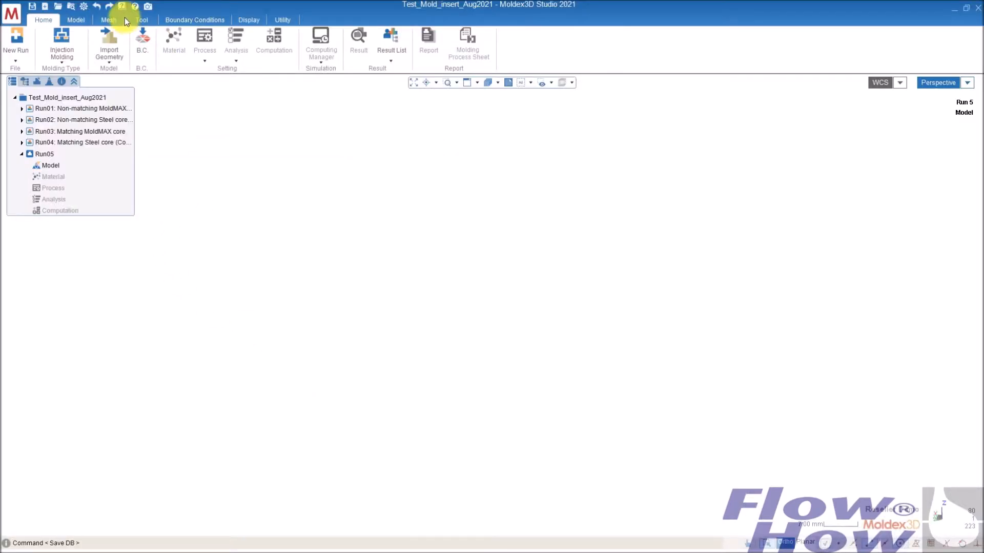
{"action": "left_click", "coordinate": [81, 18]}
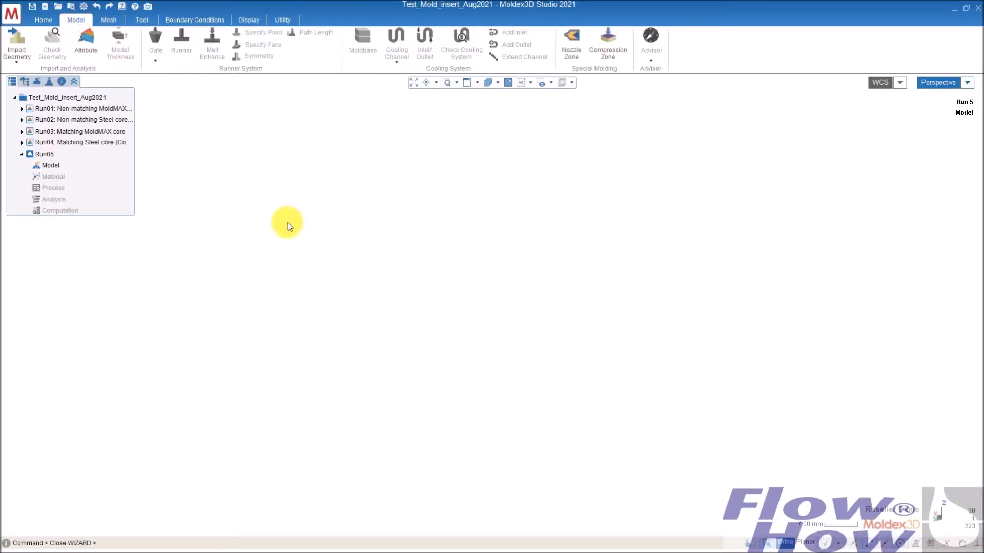
{"action": "left_click", "coordinate": [14, 43]}
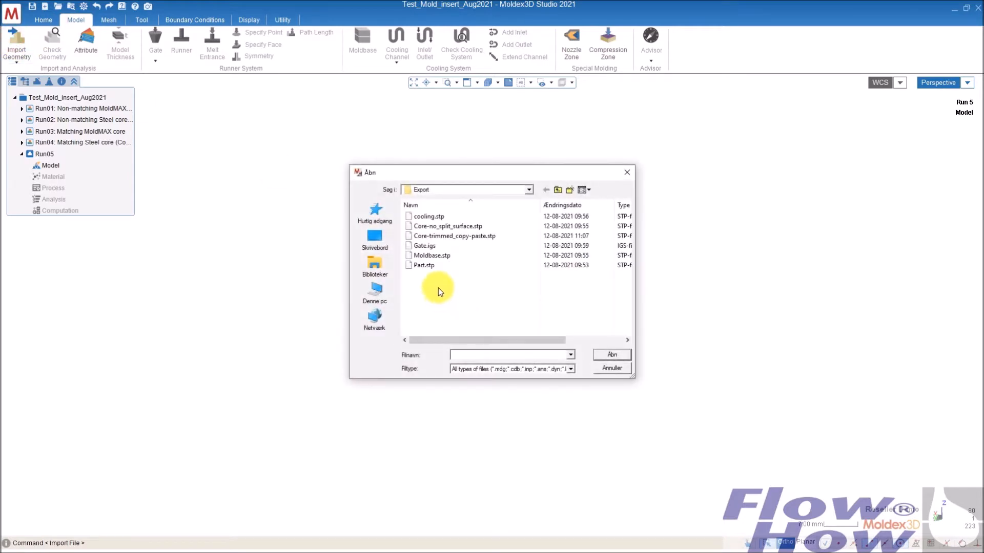
{"action": "left_click", "coordinate": [426, 265]}
{"action": "left_click", "coordinate": [429, 247], "text": "ctrl"}
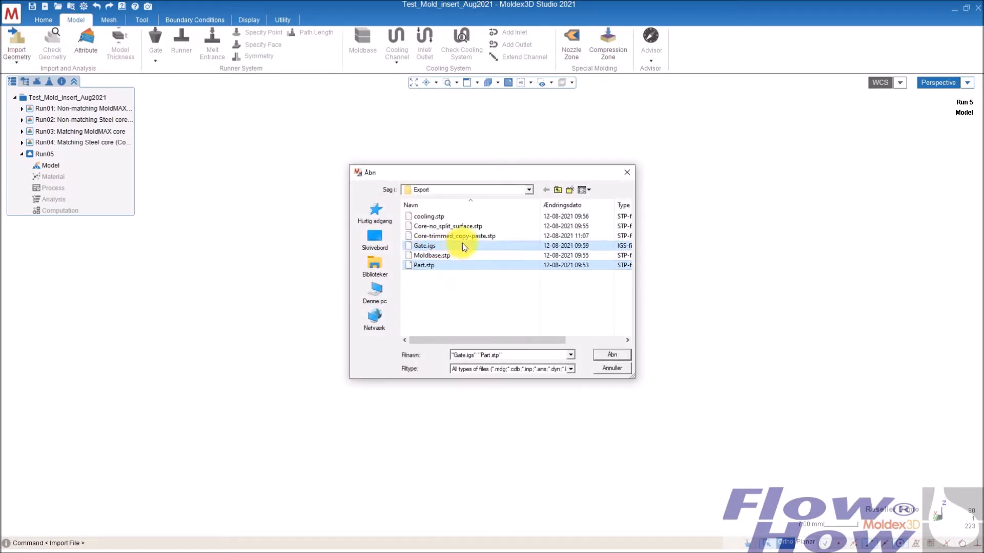
{"action": "left_click", "coordinate": [475, 238], "text": "ctrl"}
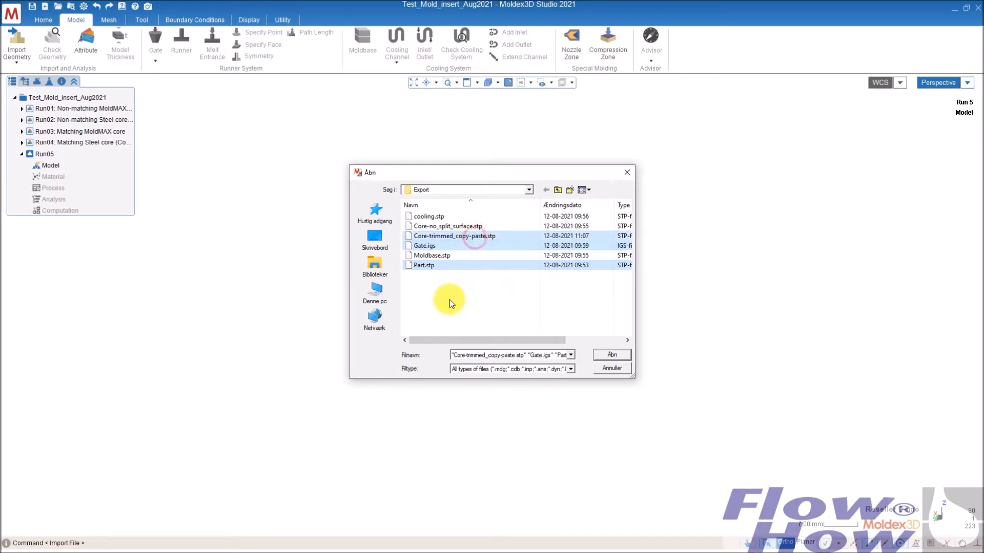
{"action": "left_click", "coordinate": [430, 216], "text": "ctrl"}
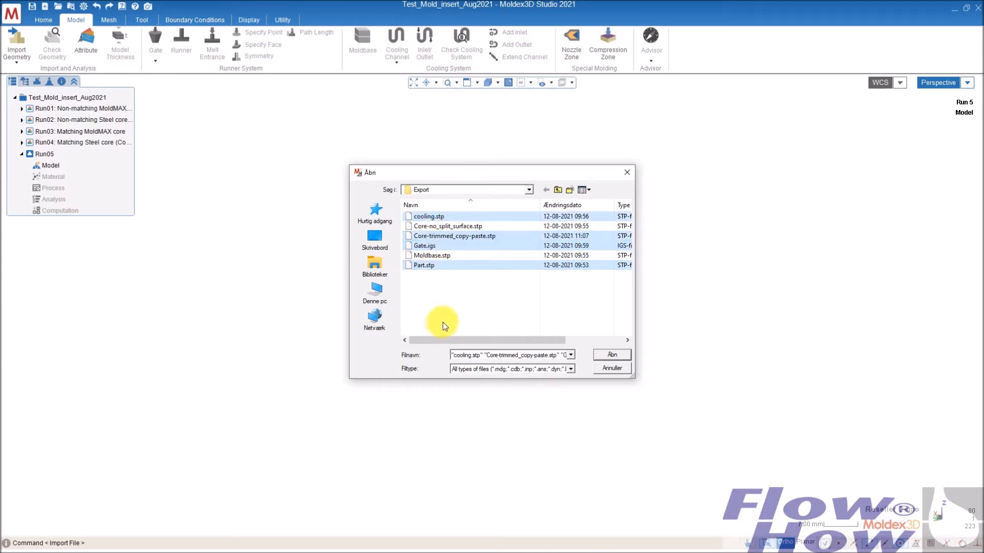
{"action": "left_click", "coordinate": [438, 256], "text": "ctrl"}
{"action": "left_click", "coordinate": [611, 357]}
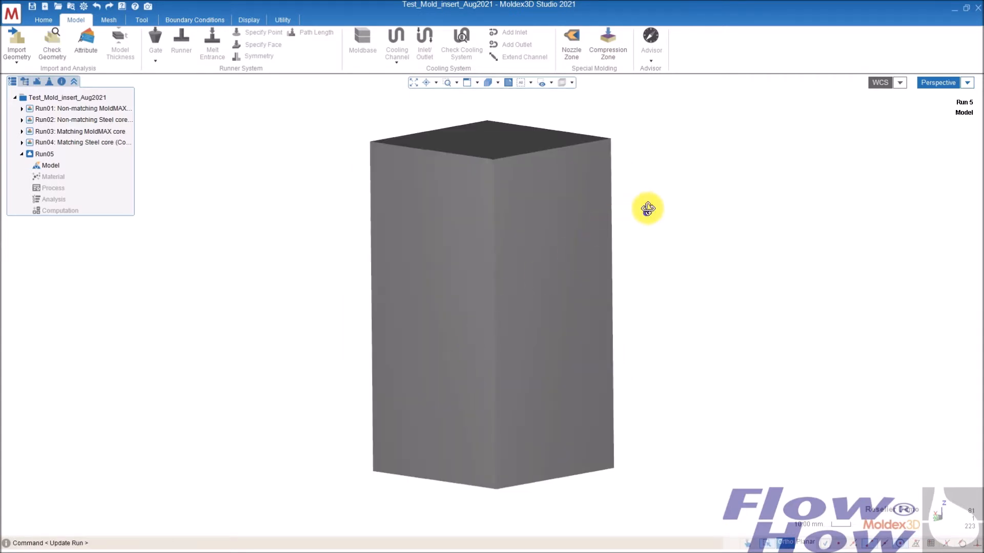
- Select the outer block and assign it the Moldbase attribute
{"action": "left_click", "coordinate": [582, 165]}
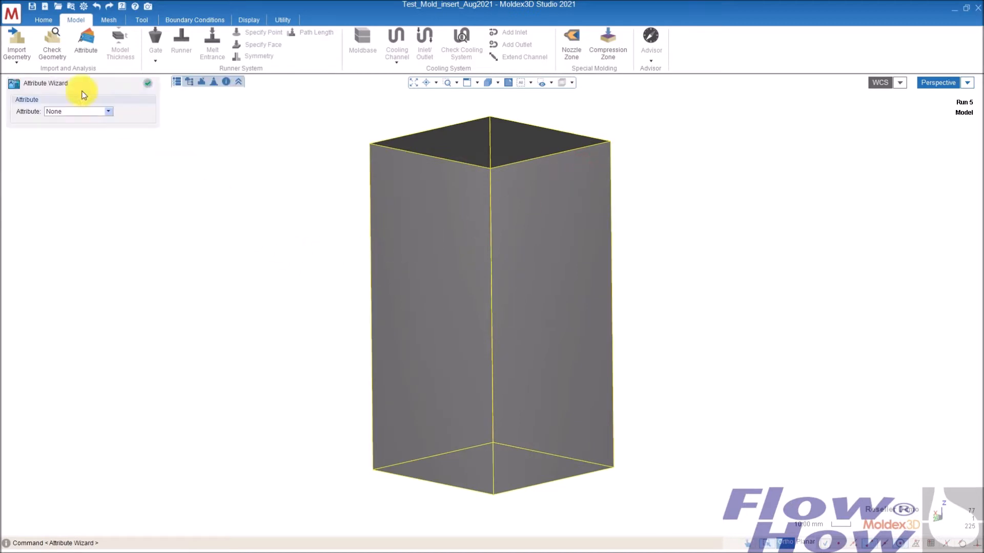
{"action": "left_click", "coordinate": [76, 112]}
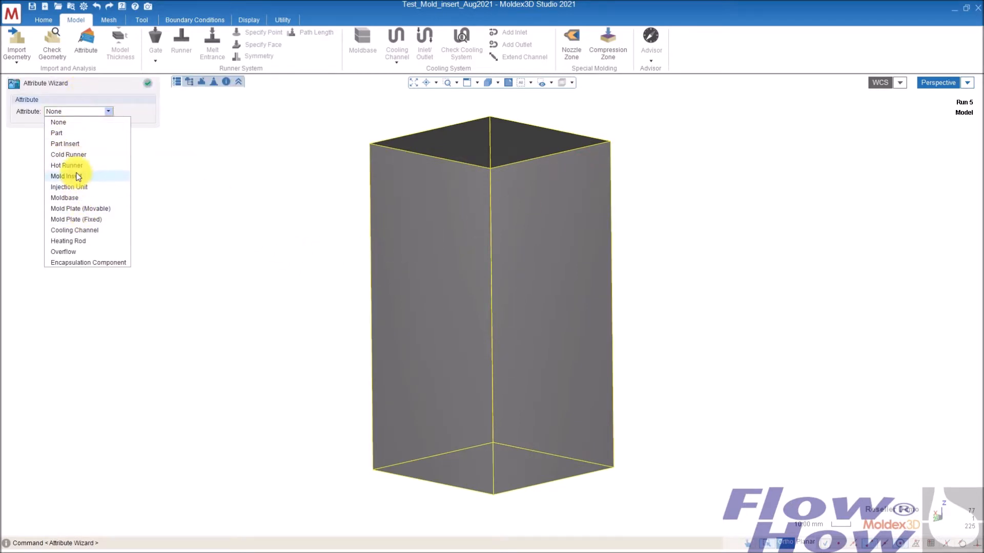
{"action": "left_click", "coordinate": [77, 198]}
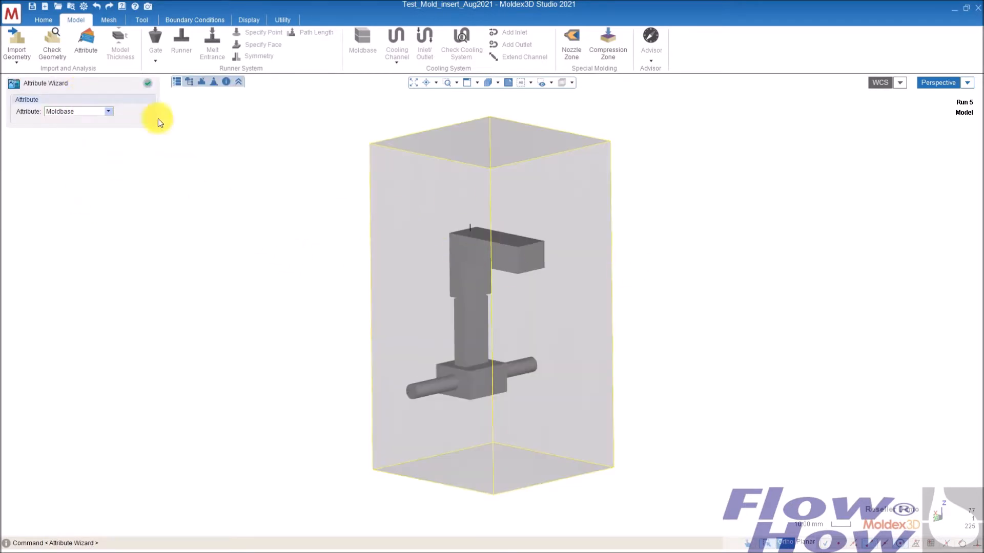
- Hide the moldbase in the model tree and assign the Part attribute to the L-shaped part
{"action": "left_click", "coordinate": [189, 82]}
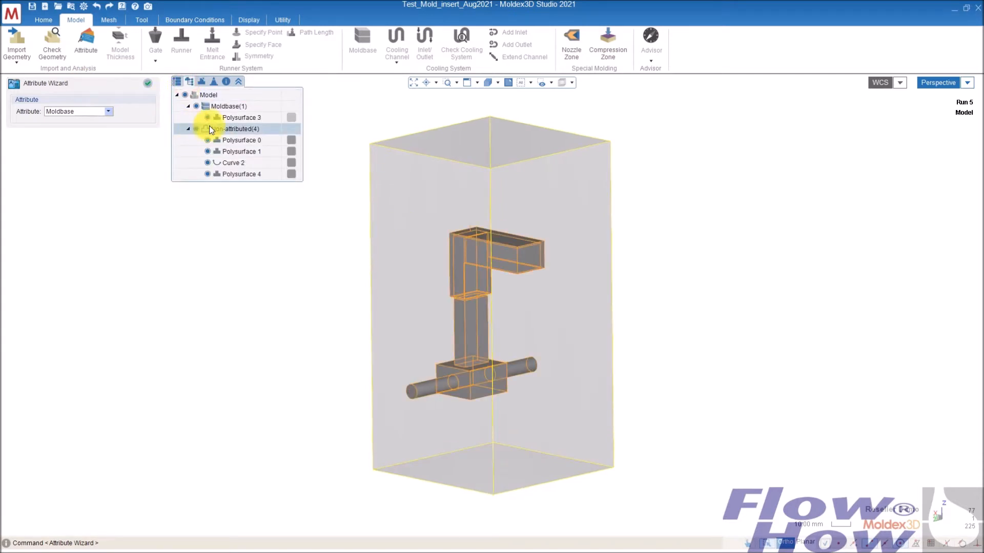
{"action": "left_click", "coordinate": [197, 107]}
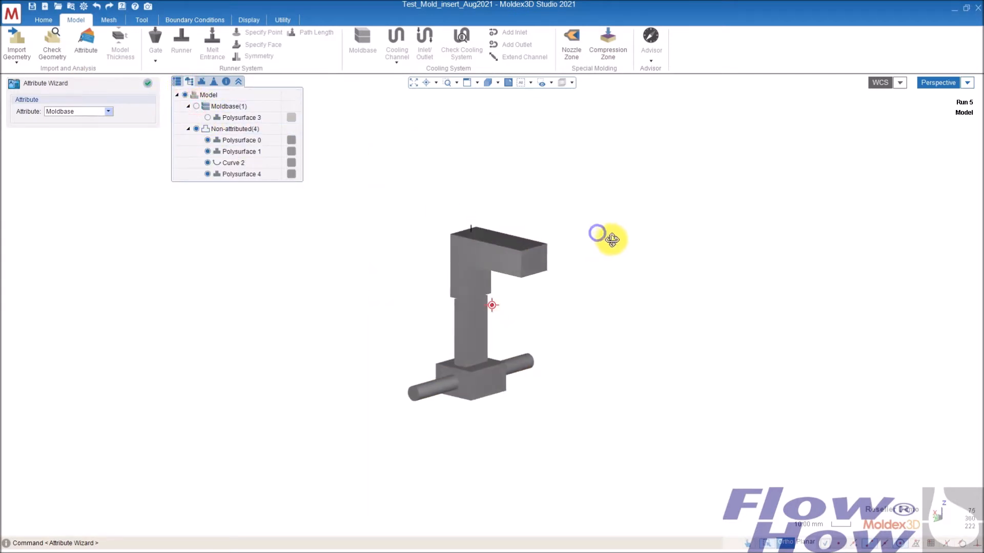
{"action": "left_click", "coordinate": [529, 248]}
{"action": "left_click", "coordinate": [72, 111]}
{"action": "left_click", "coordinate": [76, 134]}
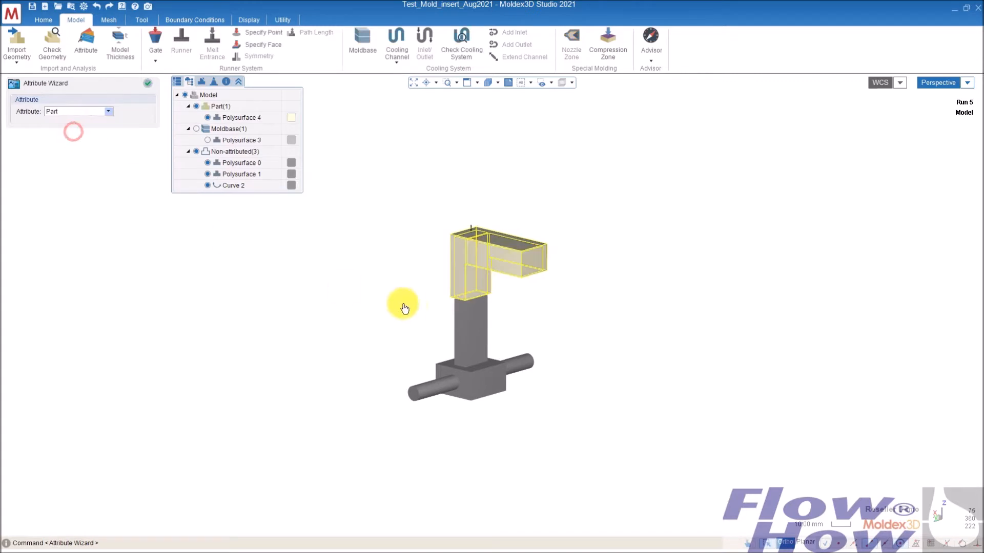
- Select the cylindrical pipe and assign it the Cooling Channel attribute
{"action": "left_click", "coordinate": [521, 367]}
{"action": "left_click", "coordinate": [77, 111]}
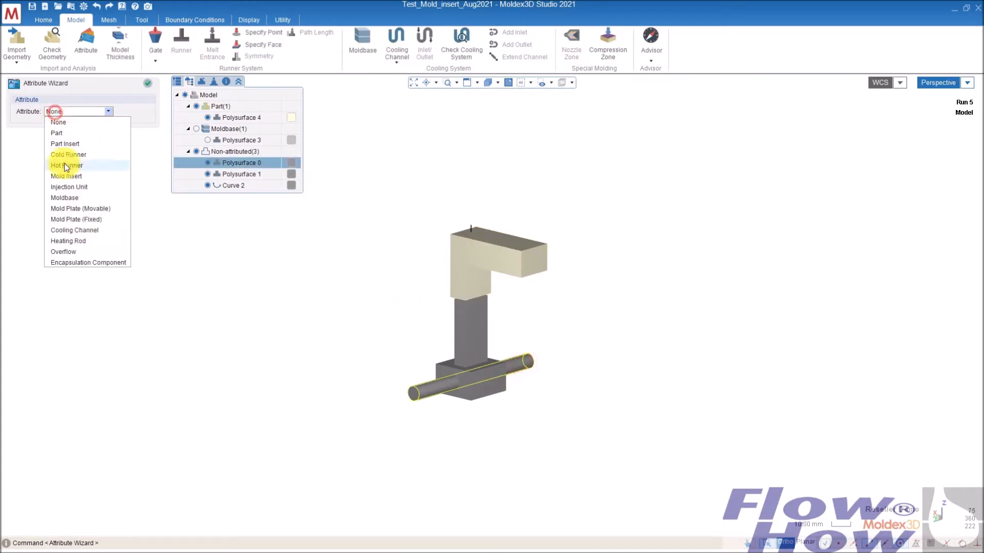
{"action": "left_click", "coordinate": [79, 229]}
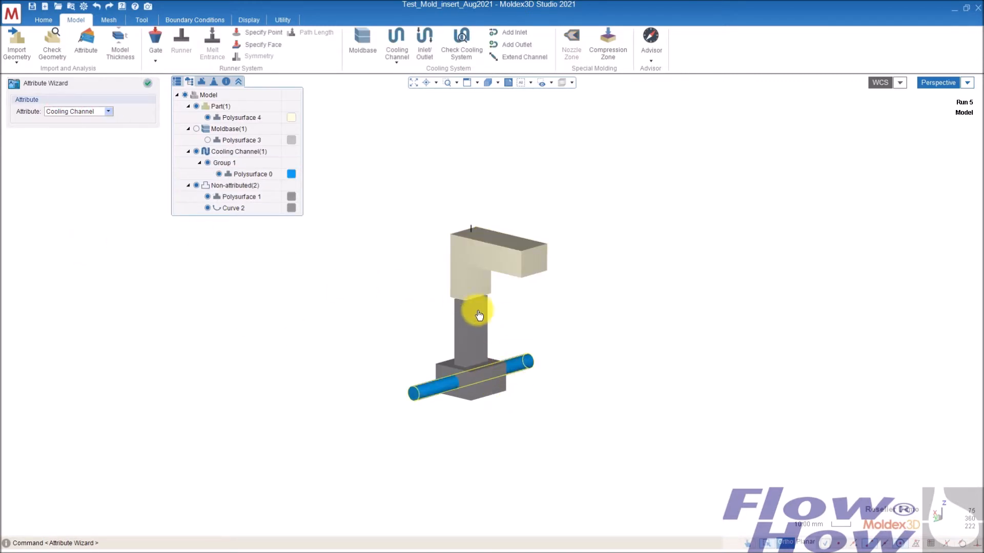
- Examine the joint between the part and the core block from several angles
{"action": "left_click", "coordinate": [498, 84]}
{"action": "left_click", "coordinate": [489, 121]}
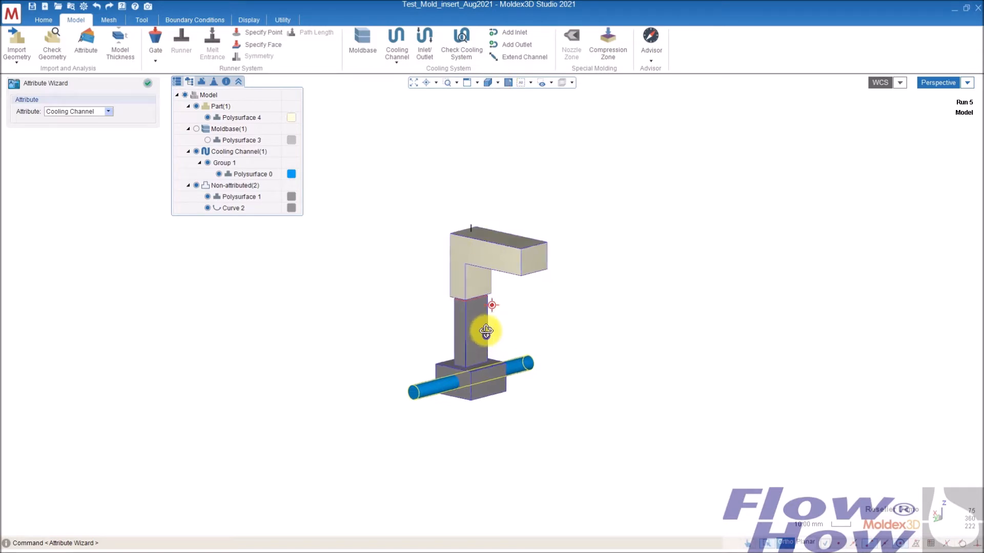
{"action": "scroll", "coordinate": [488, 301], "scroll_direction": "up", "scroll_amount": 3}
{"action": "mouse_move", "coordinate": [479, 281]}
{"action": "middle_mouse_down"}
{"action": "mouse_move", "coordinate": [478, 268]}
{"action": "mouse_move", "coordinate": [497, 318]}
{"action": "mouse_move", "coordinate": [480, 292]}
{"action": "middle_mouse_up"}
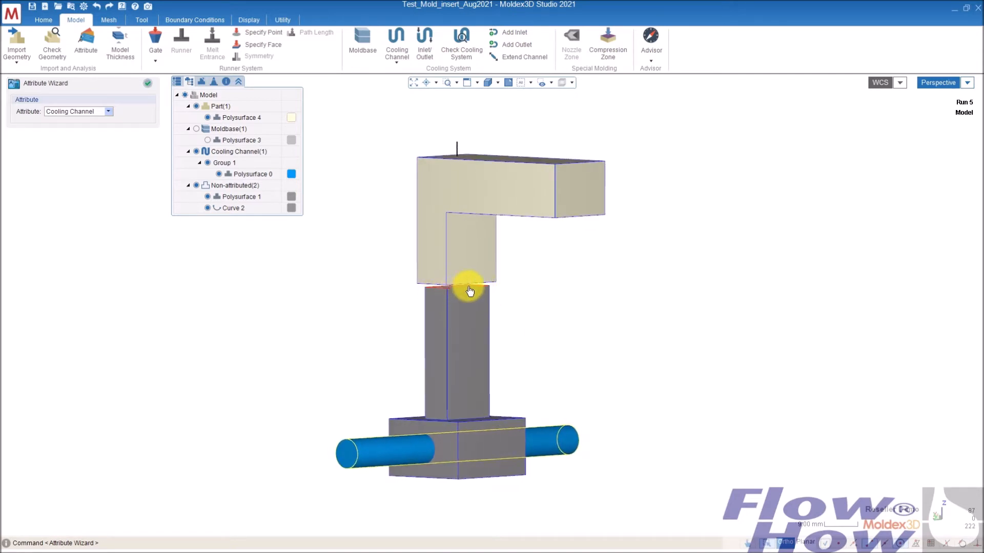
{"action": "mouse_move", "coordinate": [483, 313]}
{"action": "middle_mouse_down"}
{"action": "mouse_move", "coordinate": [478, 279]}
{"action": "mouse_move", "coordinate": [486, 323]}
{"action": "middle_mouse_up"}
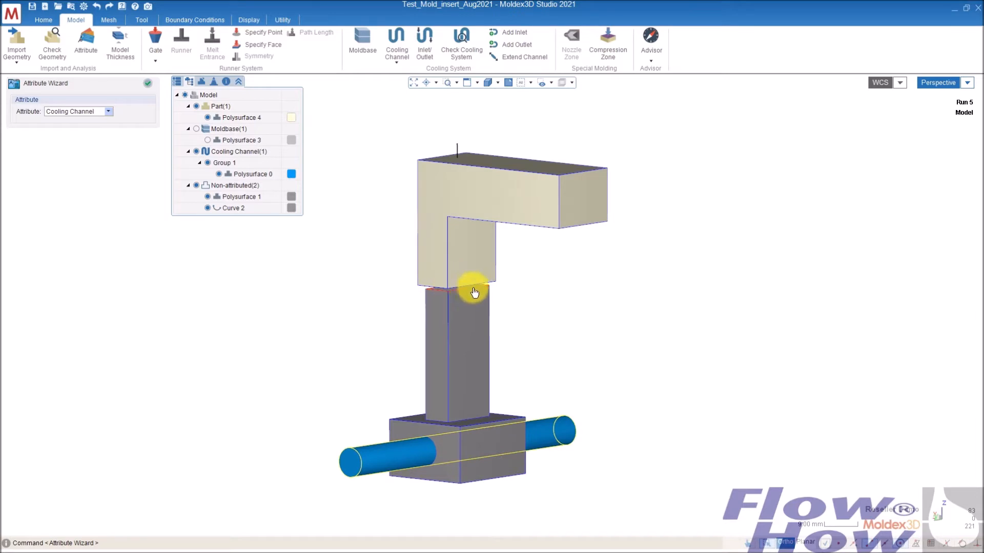
{"action": "middle_click_drag", "start_coordinate": [487, 330], "coordinate": [471, 301]}
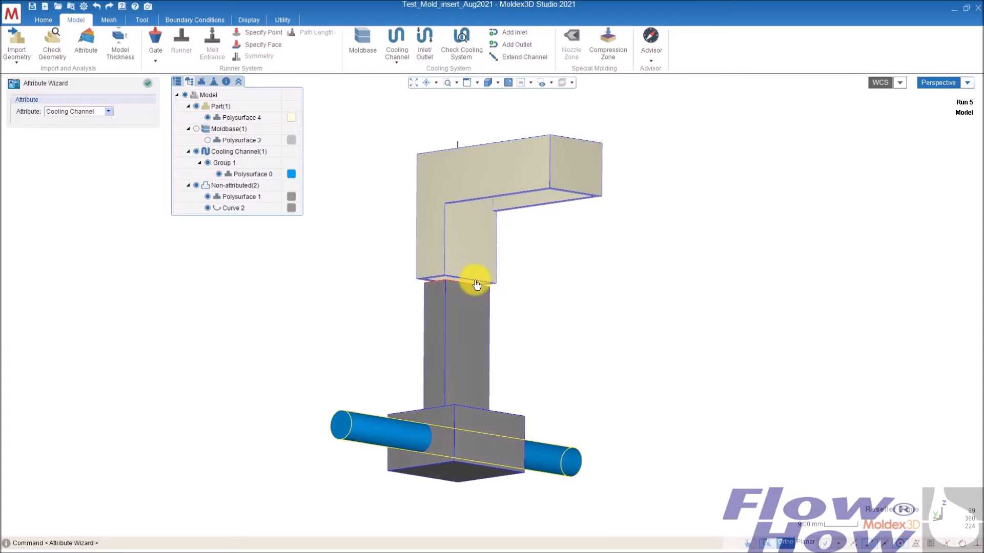
{"action": "mouse_move", "coordinate": [459, 277]}
{"action": "middle_mouse_down"}
{"action": "mouse_move", "coordinate": [467, 216]}
{"action": "mouse_move", "coordinate": [479, 273]}
{"action": "mouse_move", "coordinate": [467, 301]}
{"action": "mouse_move", "coordinate": [465, 248]}
{"action": "mouse_move", "coordinate": [478, 315]}
{"action": "mouse_move", "coordinate": [437, 322]}
{"action": "mouse_move", "coordinate": [531, 352]}
{"action": "middle_mouse_up"}
- Select the core block and assign it the Mold Insert attribute
{"action": "left_click", "coordinate": [478, 318]}
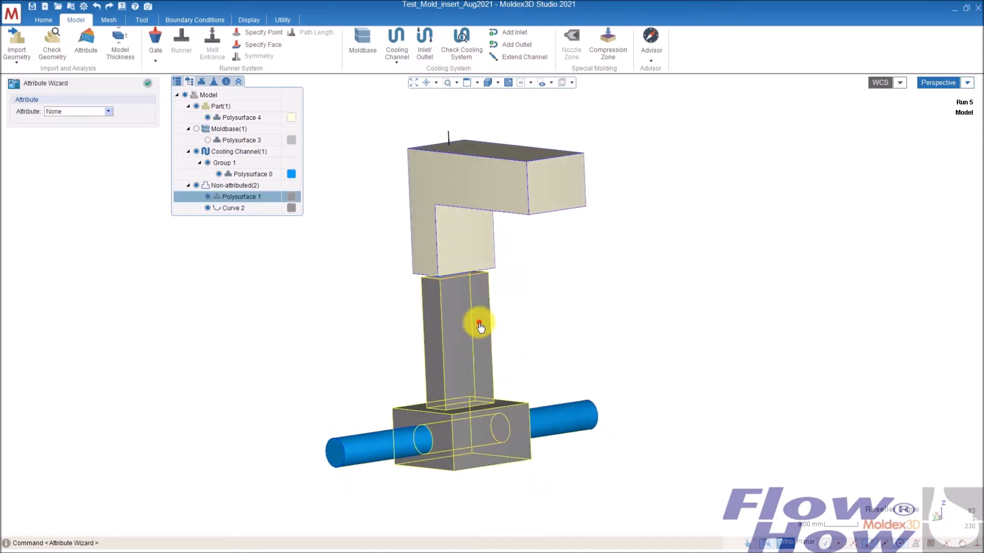
{"action": "right_click", "coordinate": [235, 199]}
{"action": "left_click", "coordinate": [327, 196]}
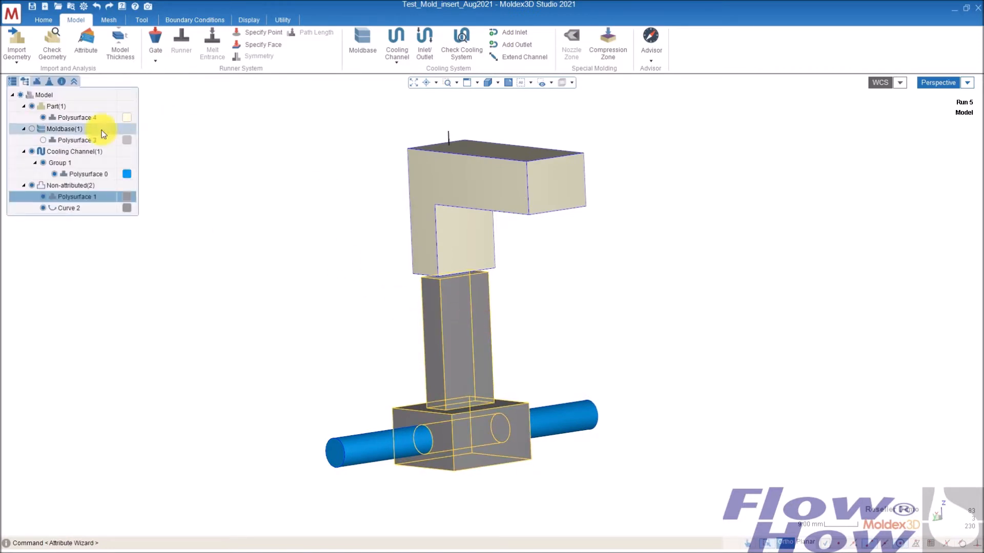
{"action": "left_click", "coordinate": [71, 111]}
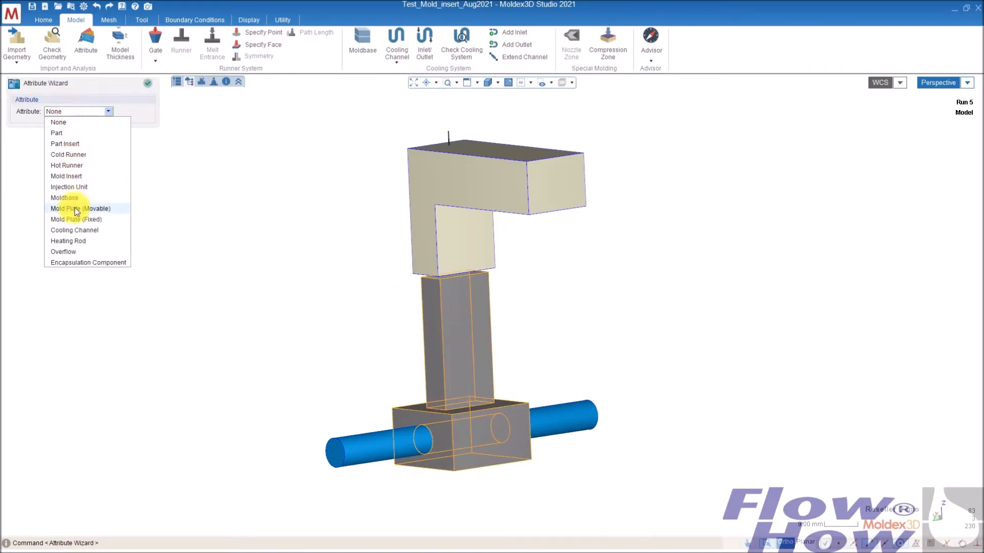
{"action": "left_click", "coordinate": [75, 177]}
- Create a new material group named "core" with a dark green colour for the mold insert
{"action": "left_click", "coordinate": [109, 143]}
{"action": "left_click", "coordinate": [105, 164]}
{"action": "left_click", "coordinate": [94, 188]}
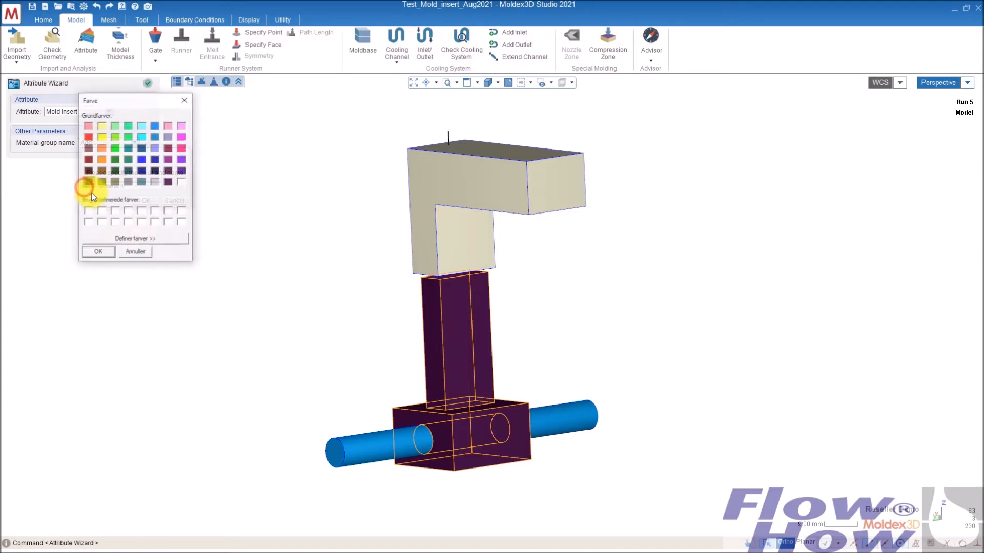
{"action": "left_click", "coordinate": [128, 159]}
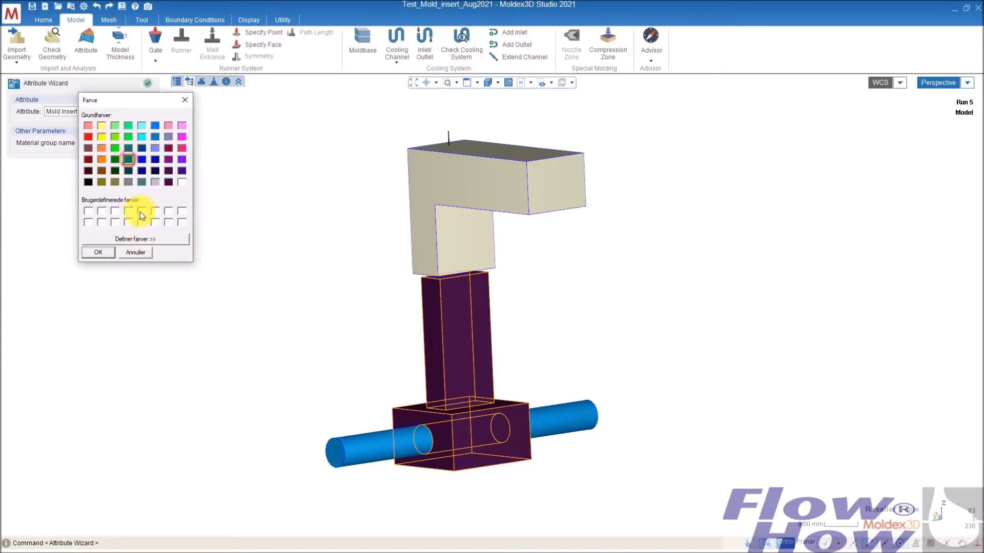
{"action": "left_click", "coordinate": [98, 252]}
{"action": "left_click_drag", "start_coordinate": [130, 188], "coordinate": [99, 186]}
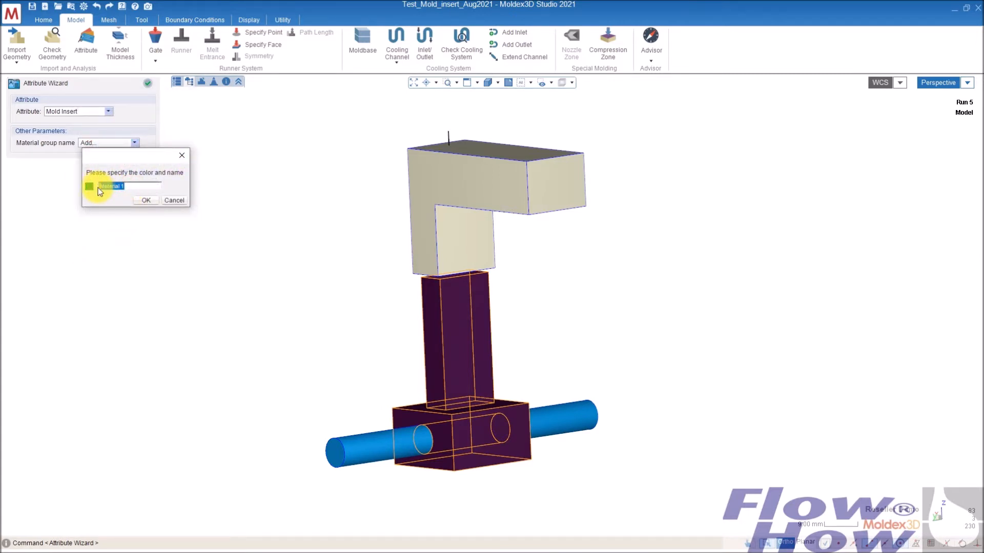
{"action": "type", "text": "coe"}
{"action": "left_click", "coordinate": [152, 201]}
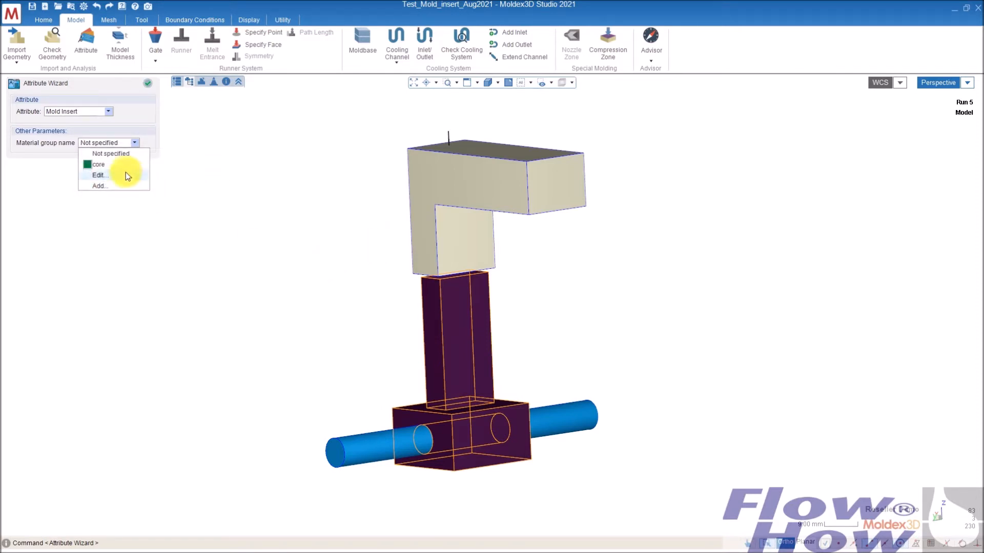
- Assign the core material group to the mold insert block
{"action": "left_click", "coordinate": [112, 165]}
{"action": "left_click", "coordinate": [347, 265]}
{"action": "middle_click_drag", "start_coordinate": [481, 353], "coordinate": [664, 348]}
- Select the short curve atop the part and make it a Cold Runner Gate, a pin gate with a diameter of 4
{"action": "left_click", "coordinate": [460, 133]}
{"action": "left_click", "coordinate": [97, 111]}
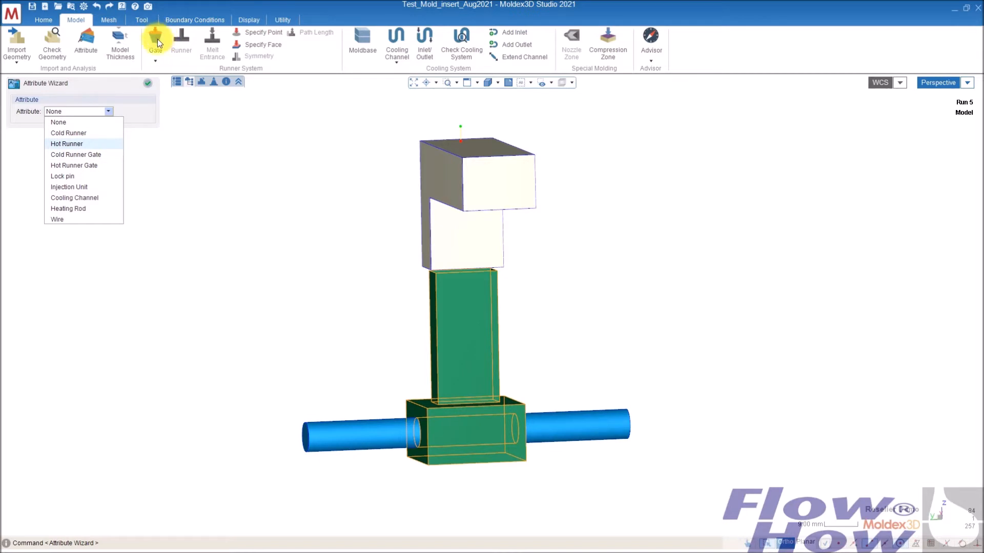
{"action": "left_click", "coordinate": [94, 155]}
{"action": "double_click", "coordinate": [125, 169]}
{"action": "type", "text": "4"}
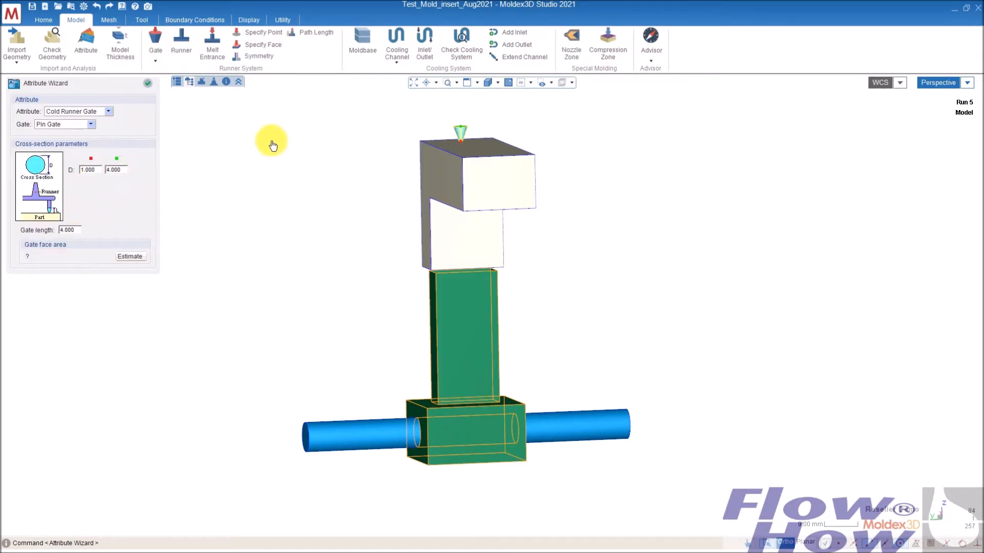
{"action": "left_click", "coordinate": [147, 84]}
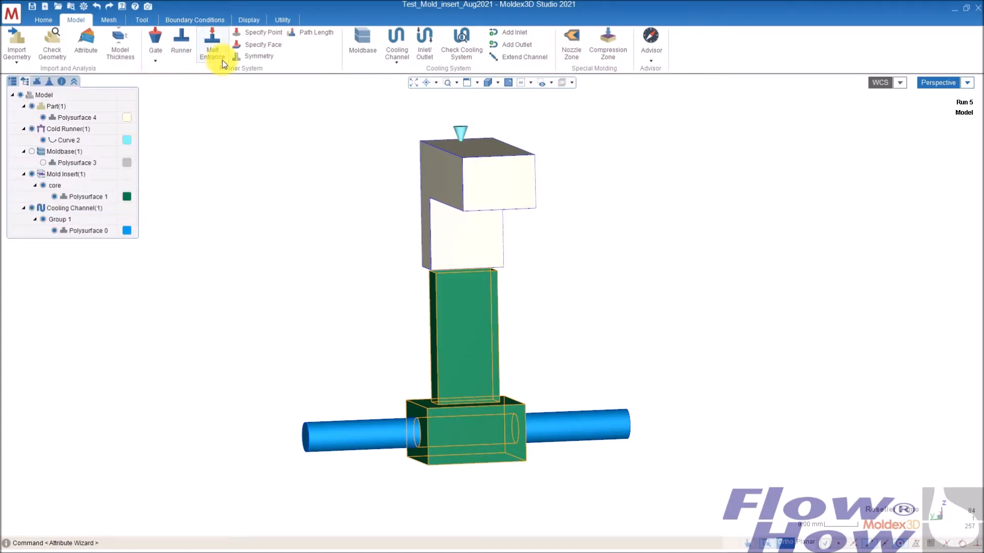
- Add the melt entrance at the gate and the coolant inlet and outlet on the cooling channel
{"action": "left_click", "coordinate": [212, 40]}
{"action": "left_click", "coordinate": [426, 39]}
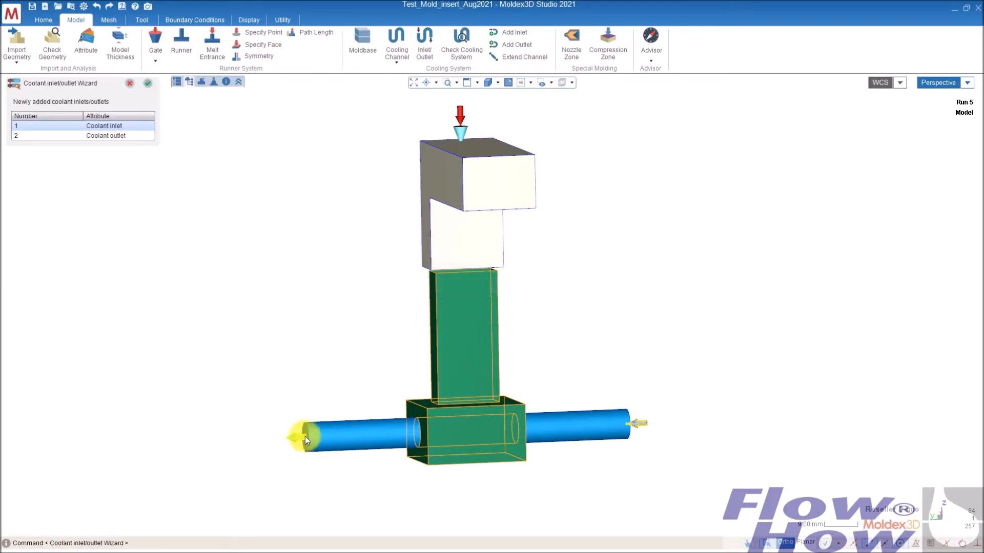
{"action": "left_click", "coordinate": [147, 84]}
- Save the project
{"action": "middle_click_drag", "start_coordinate": [546, 423], "coordinate": [538, 351]}
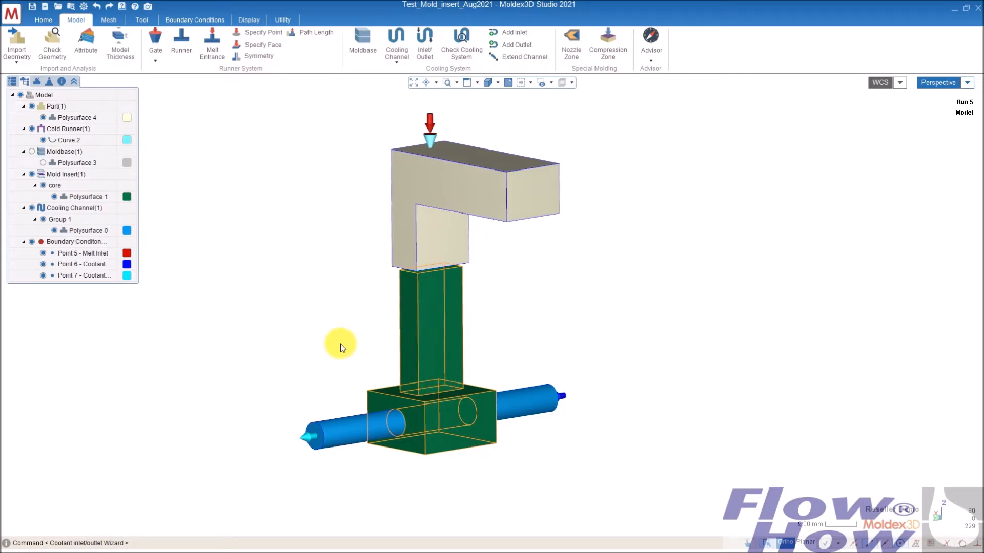
{"action": "middle_click_drag", "start_coordinate": [412, 329], "coordinate": [453, 256]}
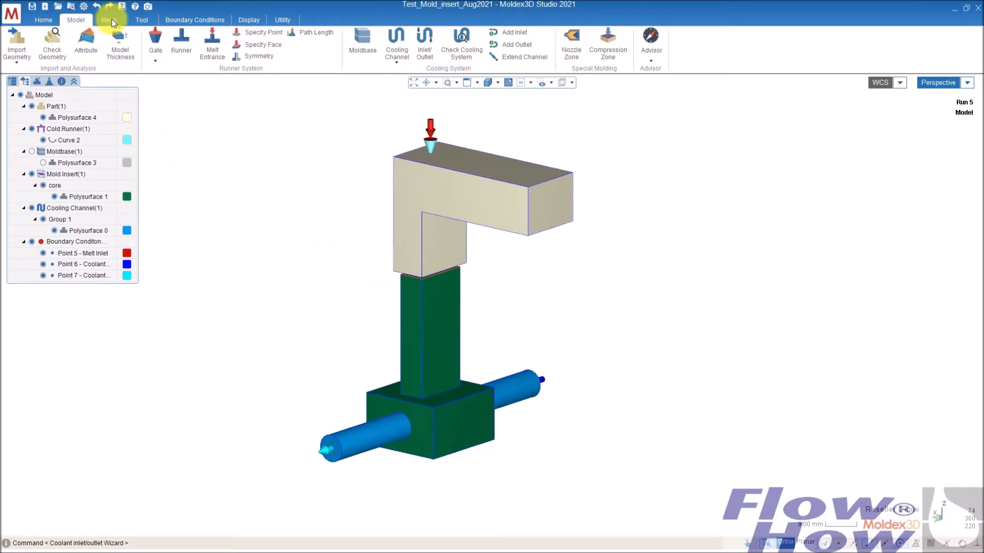
{"action": "left_click", "coordinate": [31, 6]}
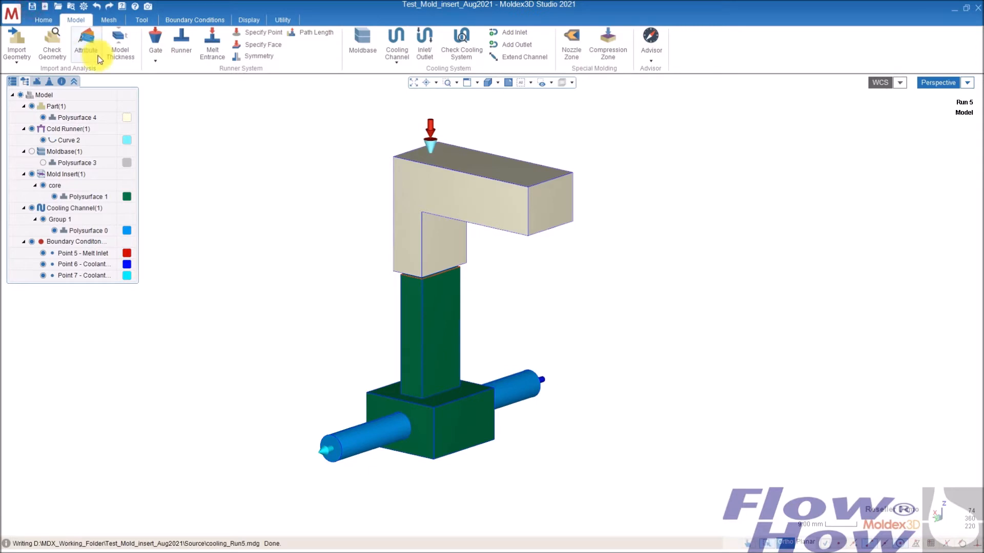
- Set the node seeding mesh size of the part to 1 and apply it
{"action": "left_click", "coordinate": [108, 21]}
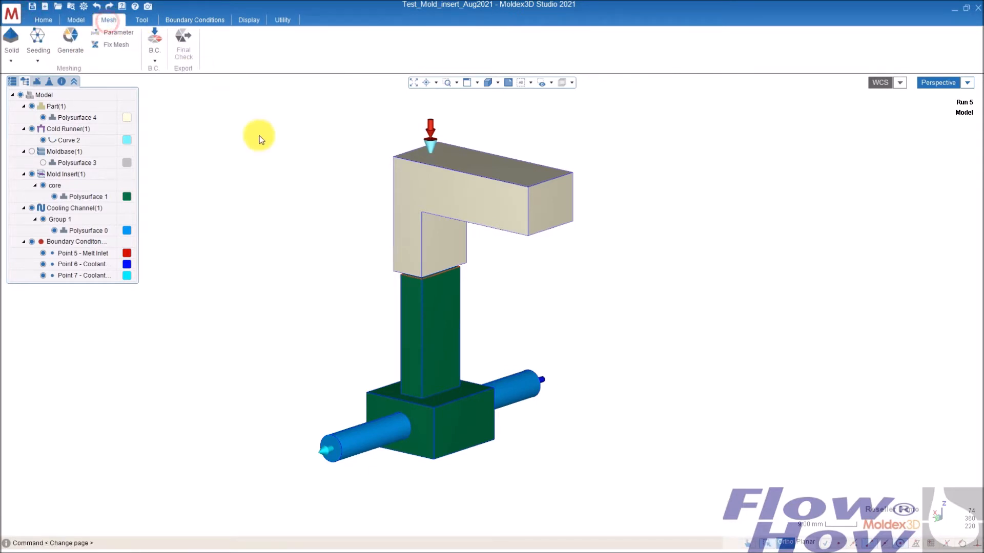
{"action": "mouse_move", "coordinate": [415, 424]}
{"action": "middle_mouse_down"}
{"action": "mouse_move", "coordinate": [404, 391]}
{"action": "mouse_move", "coordinate": [402, 410]}
{"action": "mouse_move", "coordinate": [449, 406]}
{"action": "mouse_move", "coordinate": [419, 418]}
{"action": "middle_mouse_up"}
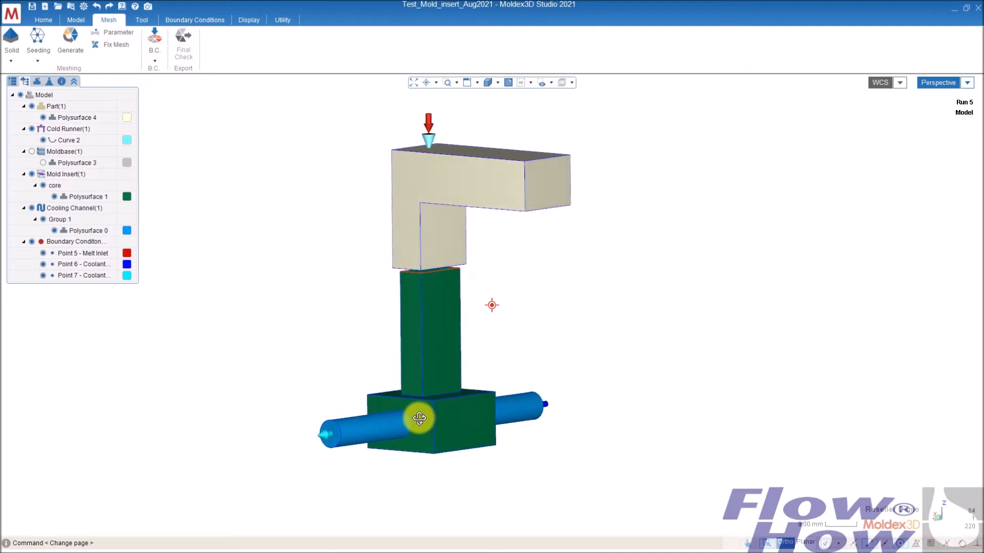
{"action": "mouse_move", "coordinate": [391, 279]}
{"action": "middle_mouse_down"}
{"action": "mouse_move", "coordinate": [475, 255]}
{"action": "mouse_move", "coordinate": [455, 206]}
{"action": "mouse_move", "coordinate": [455, 231]}
{"action": "mouse_move", "coordinate": [428, 266]}
{"action": "middle_mouse_up"}
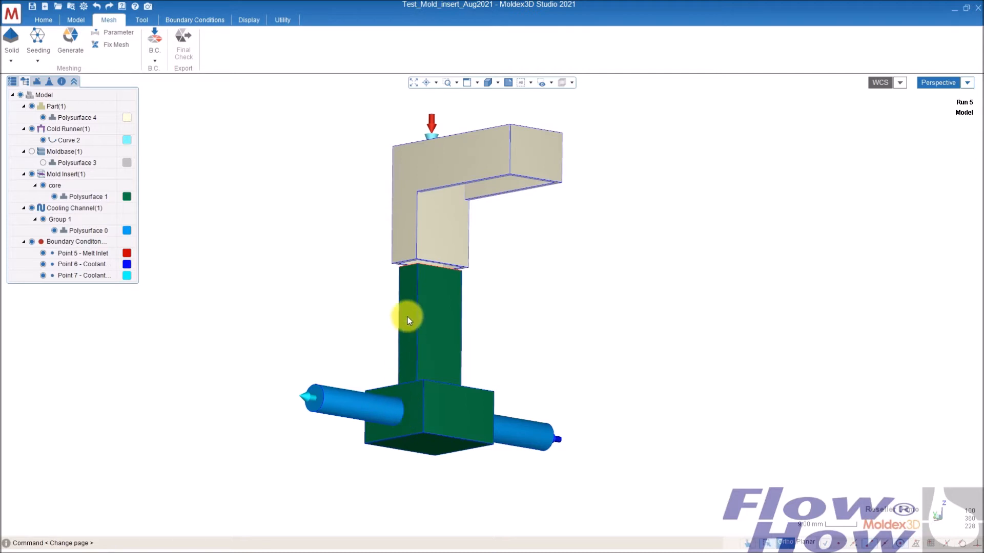
{"action": "middle_click_drag", "start_coordinate": [479, 274], "coordinate": [522, 323]}
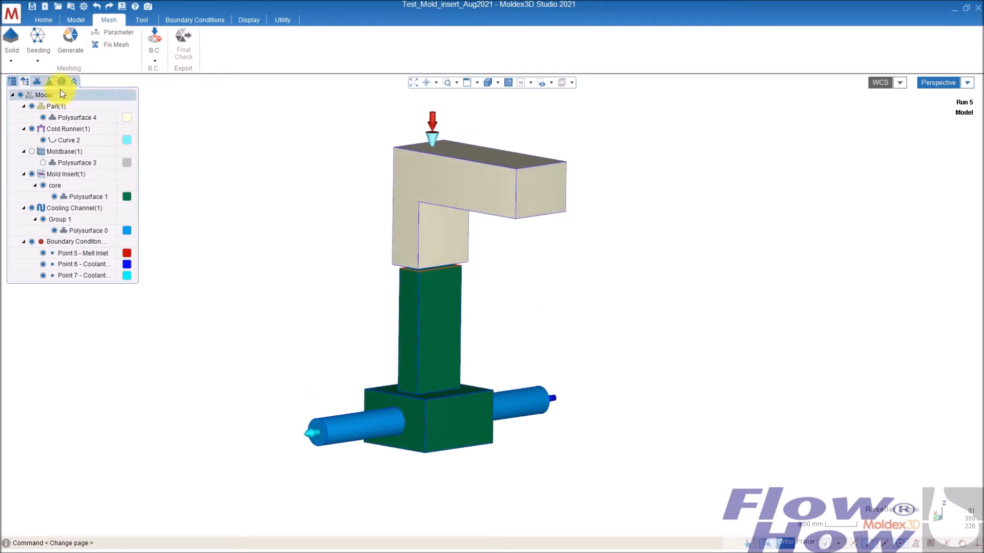
{"action": "left_click", "coordinate": [50, 41]}
{"action": "left_click", "coordinate": [459, 187]}
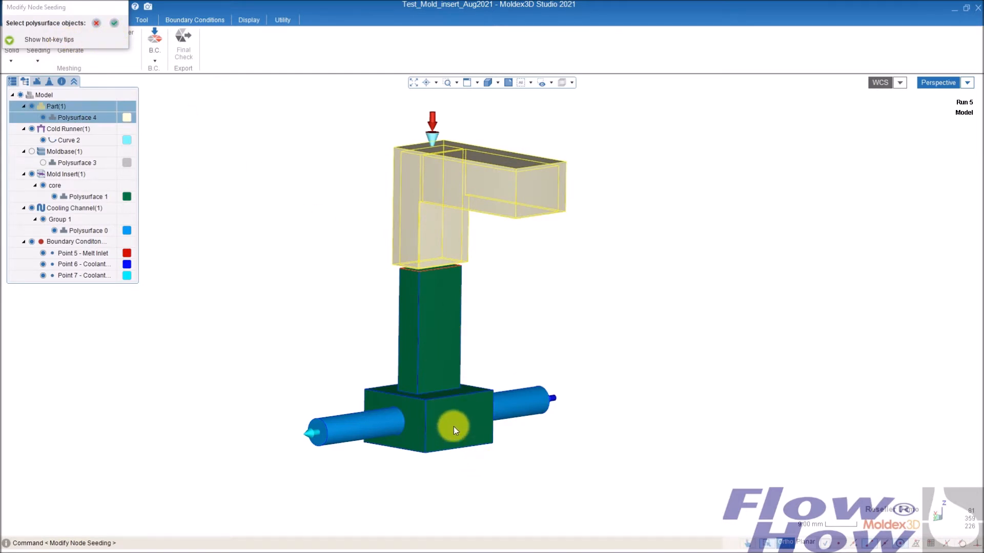
{"action": "left_click", "coordinate": [115, 24]}
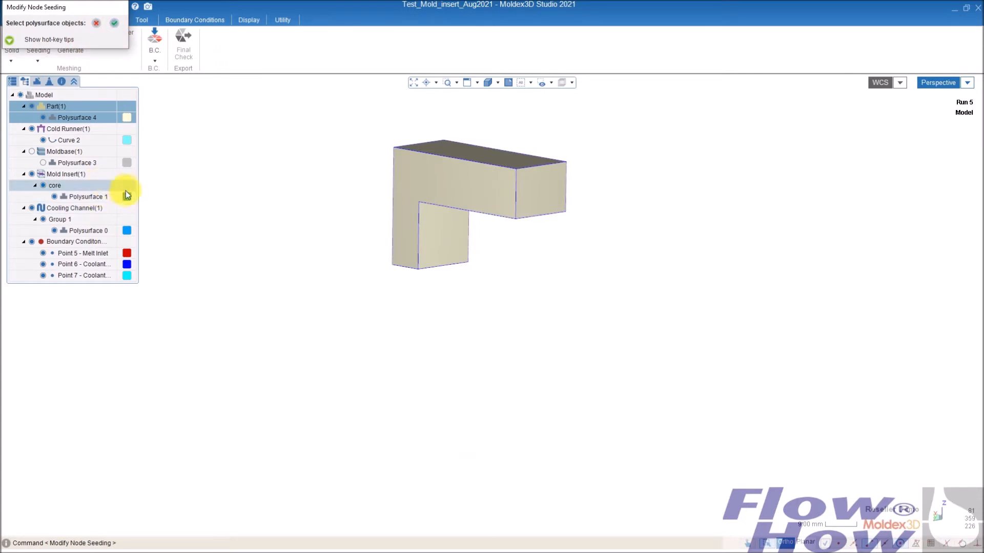
{"action": "double_click", "coordinate": [72, 114]}
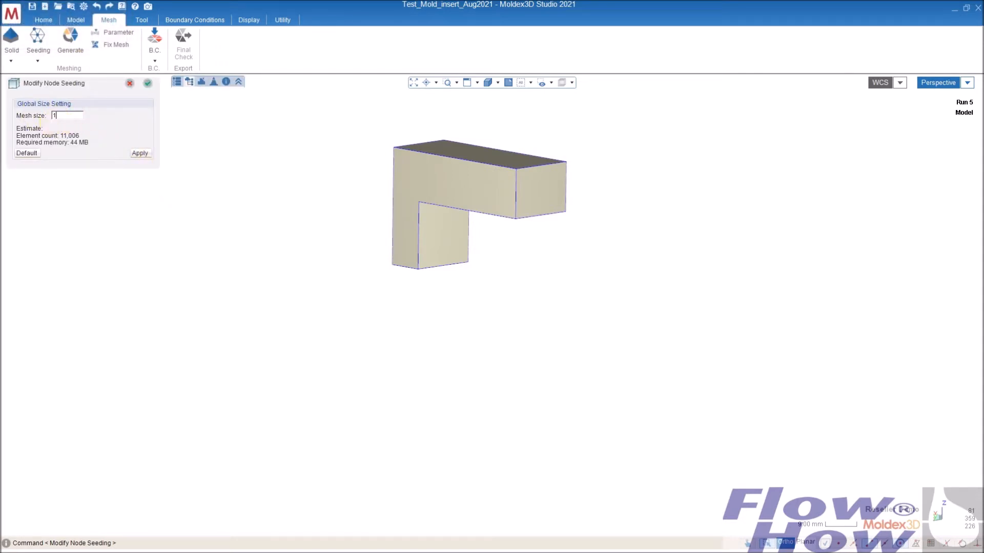
{"action": "left_click", "coordinate": [136, 155]}
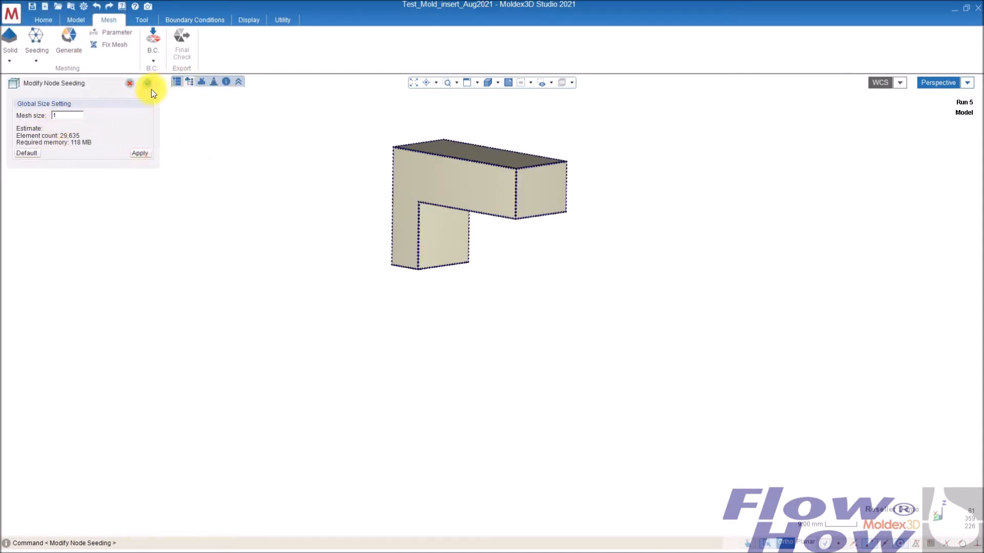
{"action": "left_click", "coordinate": [147, 83]}
{"action": "left_click", "coordinate": [148, 83]}
- Select the mold insert and cooling channel and set their node seeding mesh size to 2
{"action": "middle_click_drag", "start_coordinate": [384, 310], "coordinate": [425, 289]}
{"action": "left_click", "coordinate": [425, 289]}
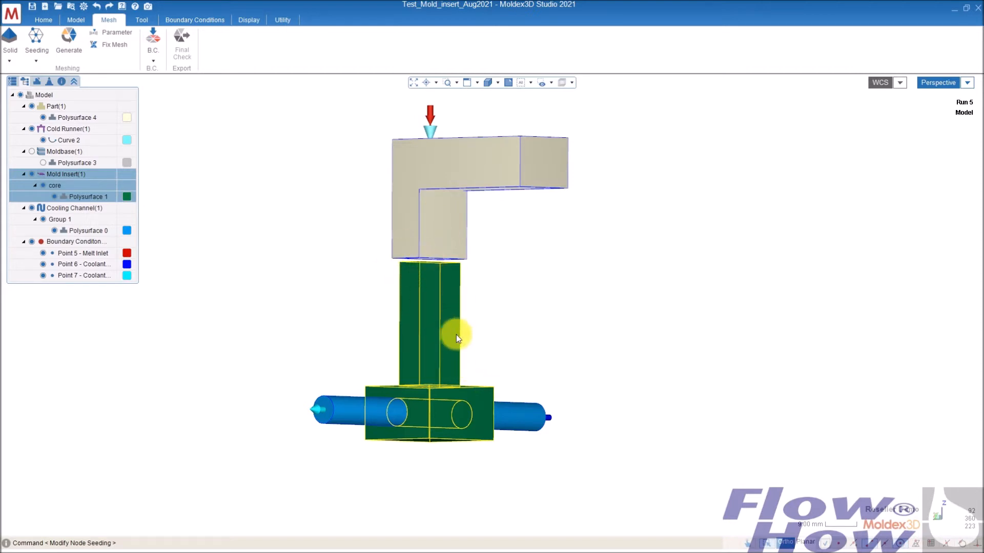
{"action": "mouse_move", "coordinate": [423, 391]}
{"action": "middle_mouse_down"}
{"action": "mouse_move", "coordinate": [435, 423]}
{"action": "mouse_move", "coordinate": [411, 415]}
{"action": "mouse_move", "coordinate": [336, 439]}
{"action": "middle_mouse_up"}
{"action": "left_click", "coordinate": [336, 438], "text": "ctrl"}
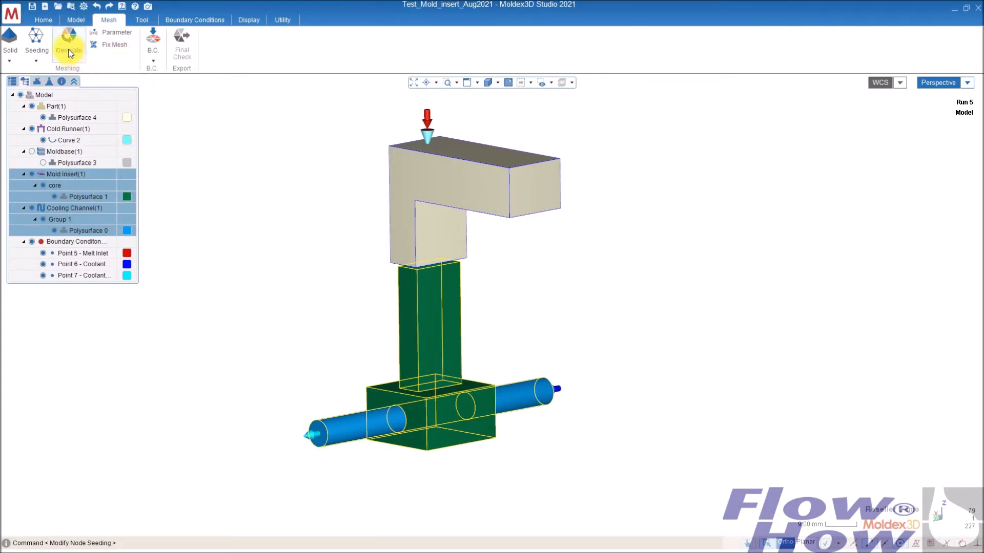
{"action": "left_click", "coordinate": [39, 37]}
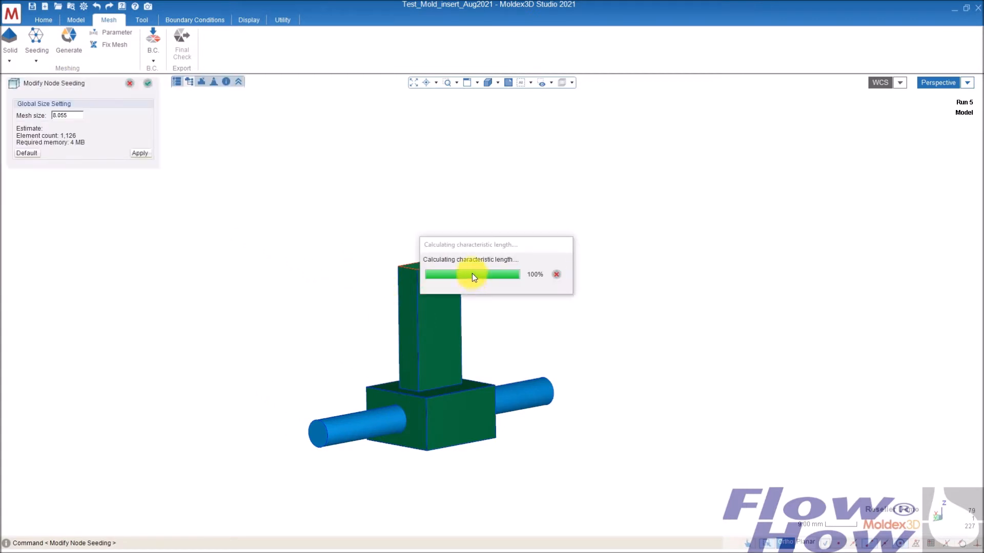
{"action": "left_click_drag", "start_coordinate": [72, 115], "coordinate": [49, 117]}
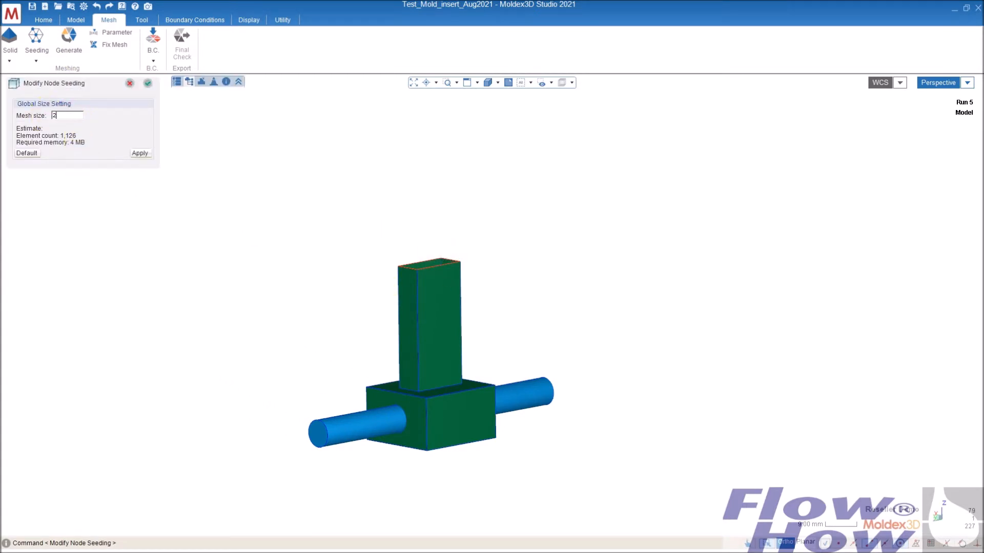
{"action": "left_click", "coordinate": [148, 83]}
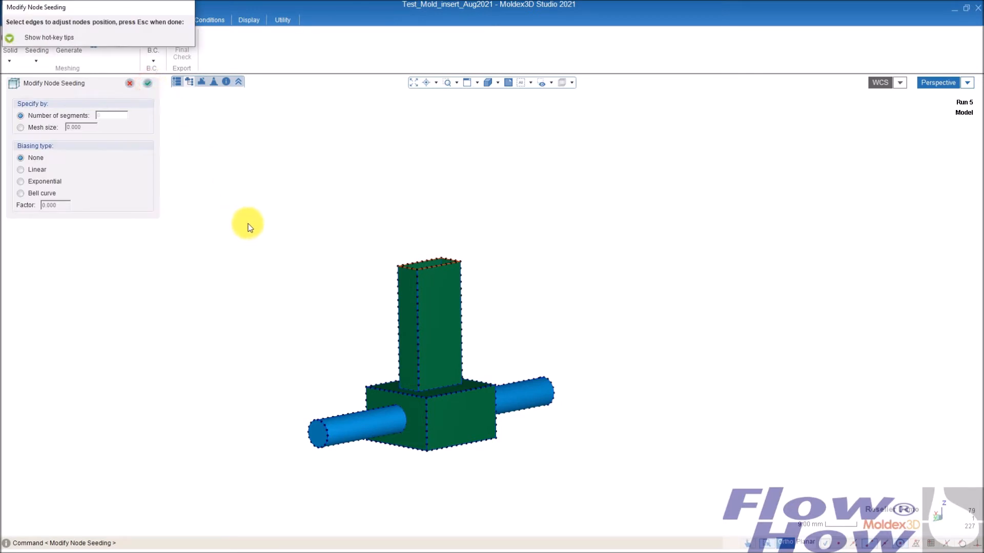
{"action": "left_click", "coordinate": [148, 83]}
- Generate the BLM surface mesh for the part, mold insert and cooling channel
{"action": "middle_click_drag", "start_coordinate": [321, 259], "coordinate": [472, 402]}
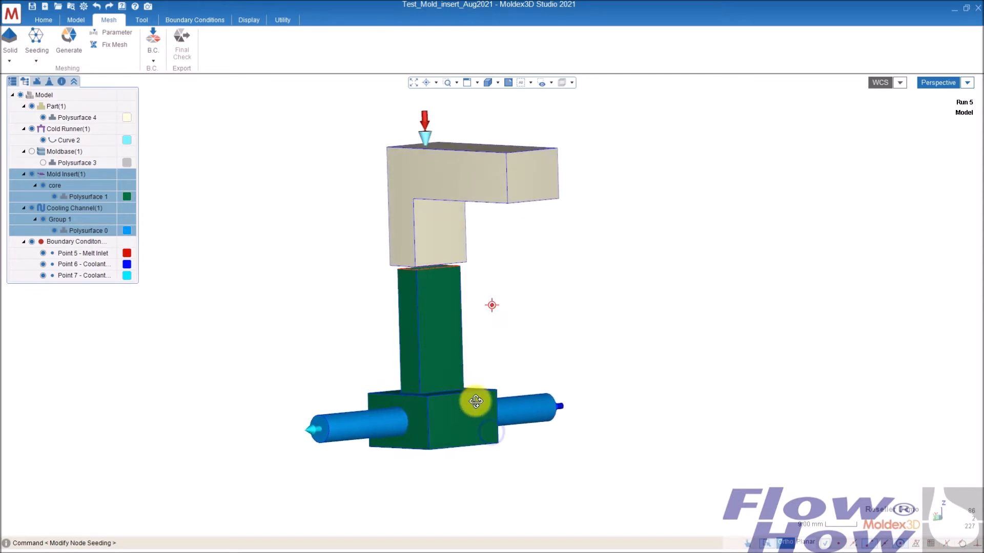
{"action": "left_click", "coordinate": [70, 40]}
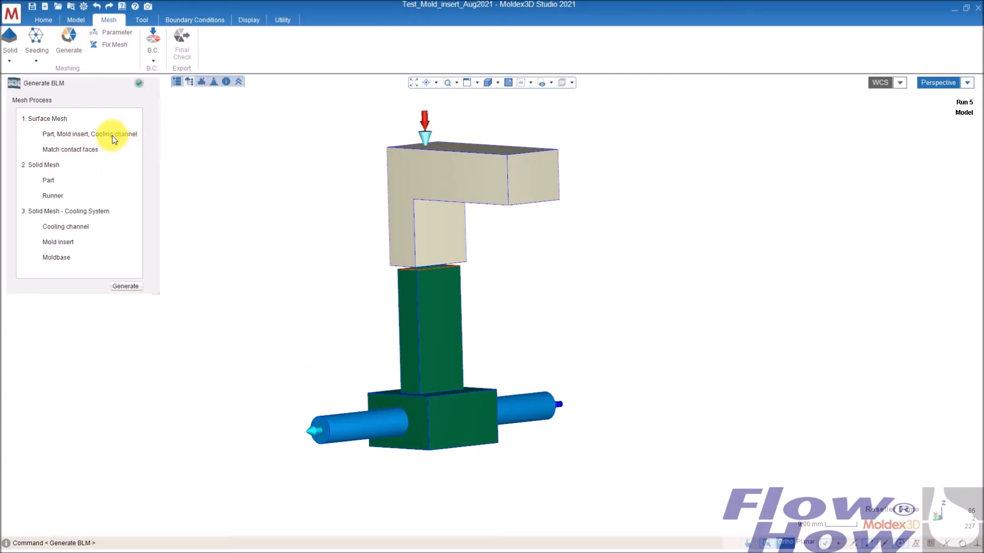
{"action": "left_click", "coordinate": [39, 132]}
{"action": "left_click", "coordinate": [125, 285]}
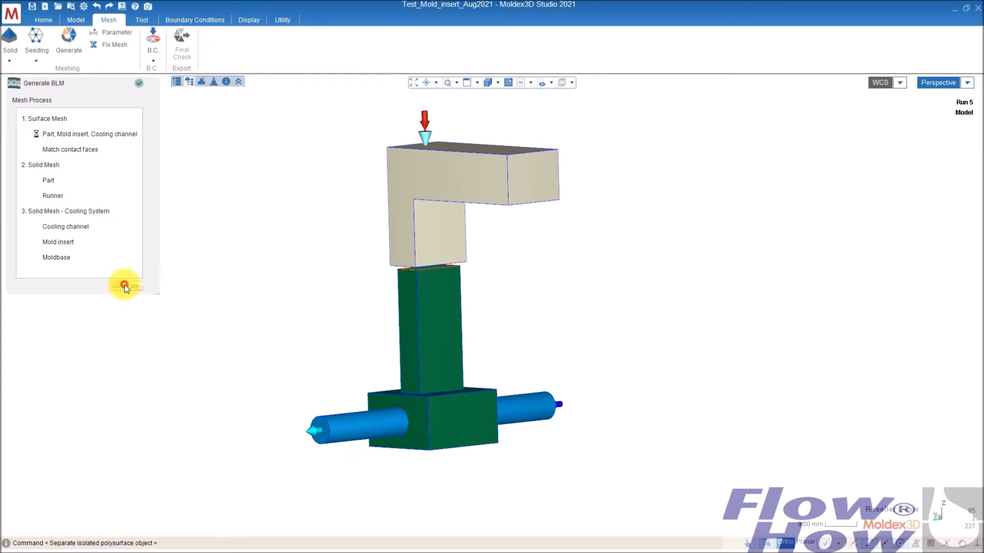
{"action": "left_click", "coordinate": [138, 83]}
- Examine the generated mesh from several angles, especially where the bodies meet
{"action": "middle_click_drag", "start_coordinate": [228, 266], "coordinate": [410, 474]}
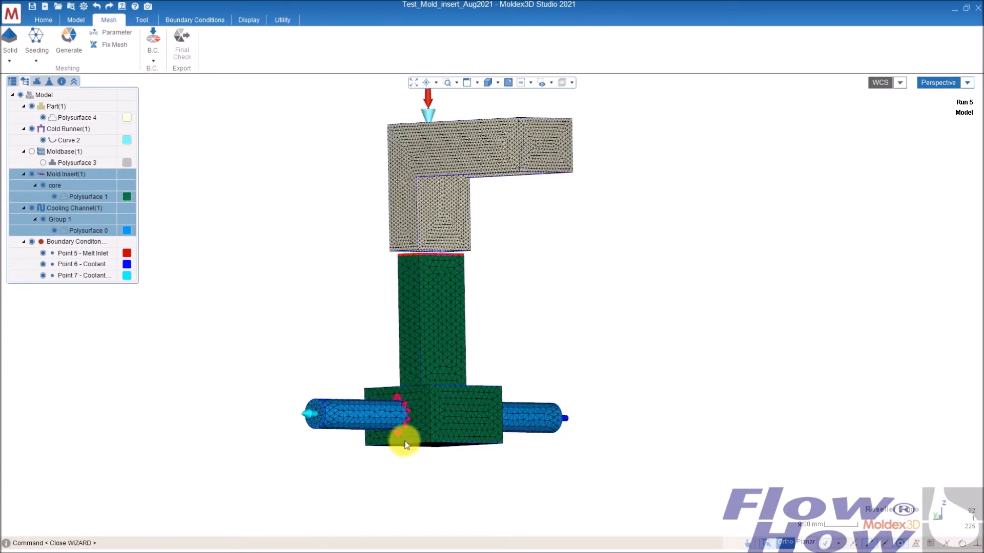
{"action": "scroll", "coordinate": [416, 423], "scroll_direction": "up", "scroll_amount": 3}
{"action": "middle_click_drag", "start_coordinate": [401, 429], "coordinate": [518, 393]}
{"action": "middle_click_drag", "start_coordinate": [534, 254], "coordinate": [419, 401]}
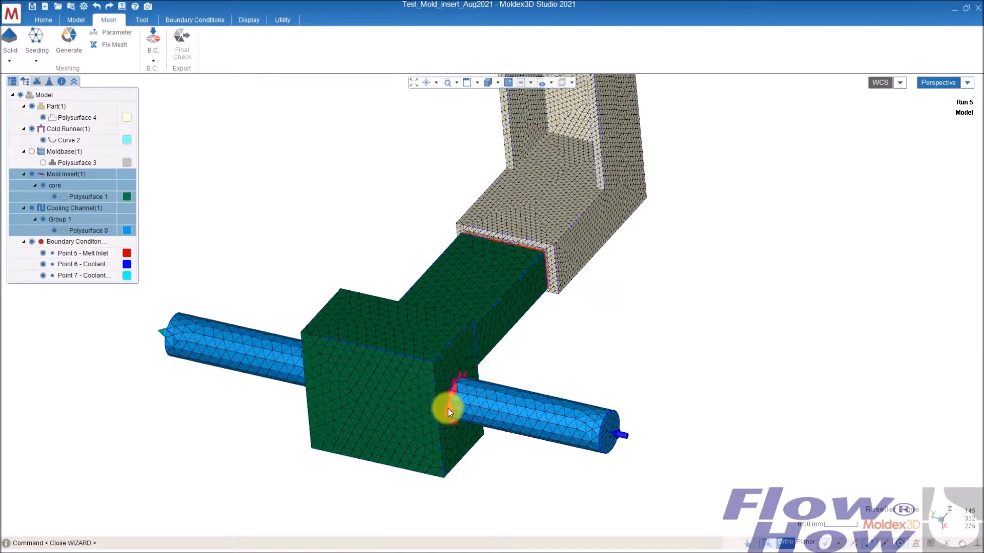
{"action": "middle_click_drag", "start_coordinate": [302, 371], "coordinate": [534, 378]}
{"action": "middle_click_drag", "start_coordinate": [462, 378], "coordinate": [446, 245]}
{"action": "middle_click_drag", "start_coordinate": [447, 292], "coordinate": [499, 328]}
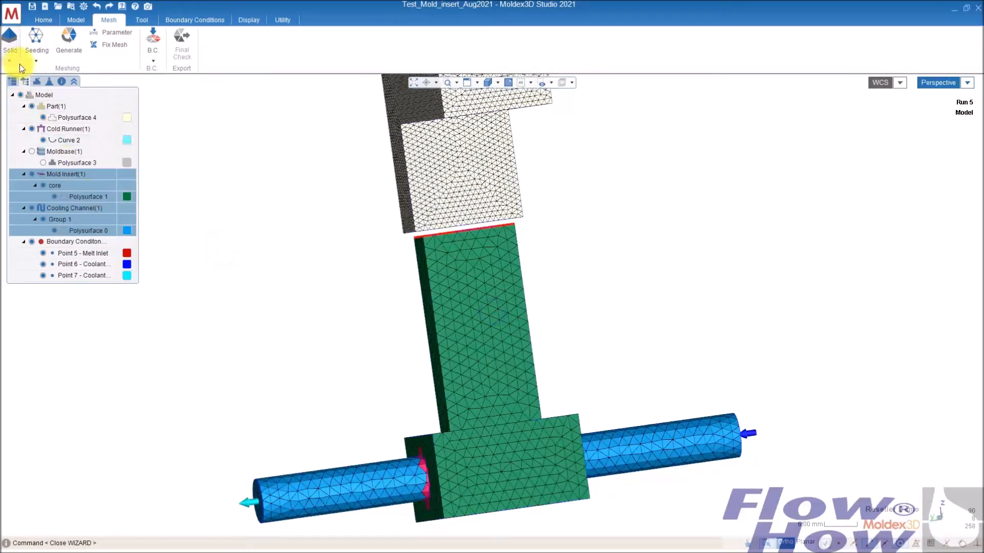
- Isolate the cooling channel's mesh by hiding the other bodies and open Fix Mesh to check surface mesh defects
{"action": "left_click", "coordinate": [32, 106]}
{"action": "middle_click_drag", "start_coordinate": [516, 399], "coordinate": [334, 382]}
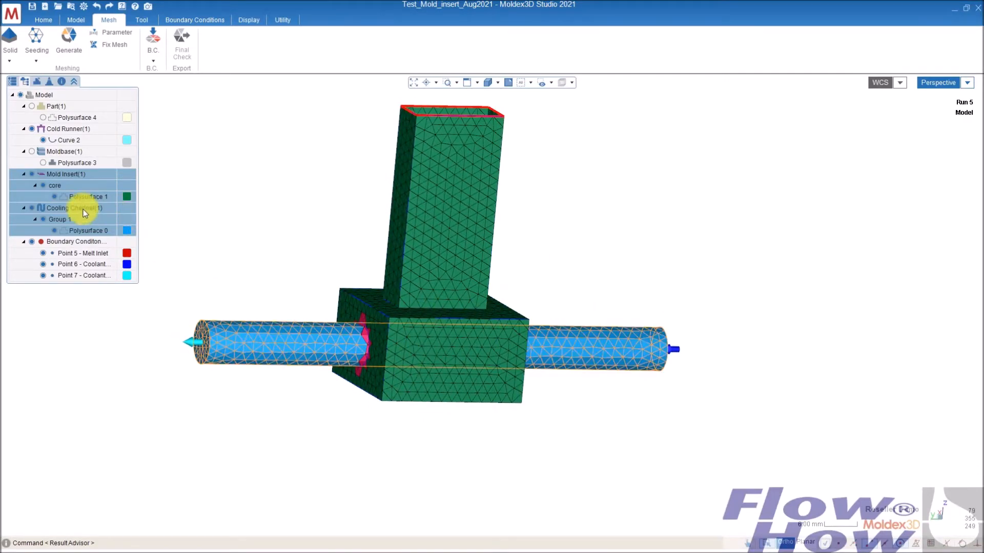
{"action": "left_click", "coordinate": [31, 207]}
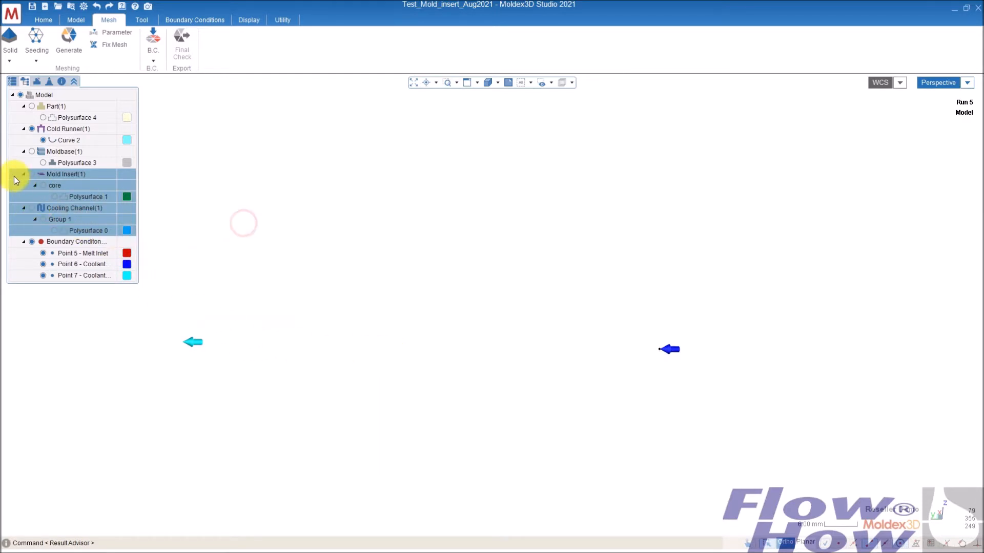
{"action": "left_click", "coordinate": [31, 173]}
{"action": "left_click", "coordinate": [82, 197]}
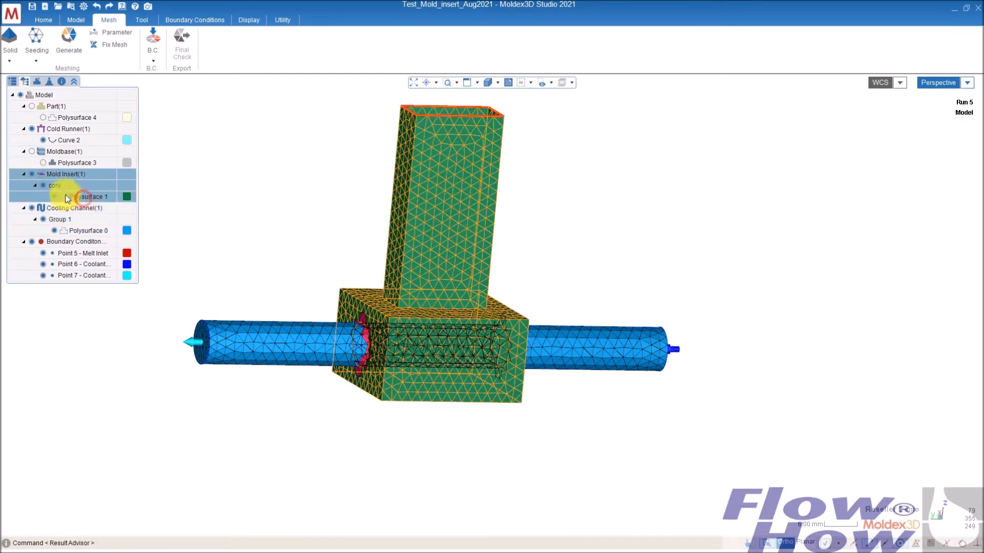
{"action": "left_click", "coordinate": [32, 173]}
{"action": "mouse_move", "coordinate": [463, 366]}
{"action": "middle_mouse_down"}
{"action": "mouse_move", "coordinate": [417, 314]}
{"action": "mouse_move", "coordinate": [433, 361]}
{"action": "mouse_move", "coordinate": [470, 380]}
{"action": "mouse_move", "coordinate": [415, 413]}
{"action": "mouse_move", "coordinate": [373, 402]}
{"action": "mouse_move", "coordinate": [514, 384]}
{"action": "middle_mouse_up"}
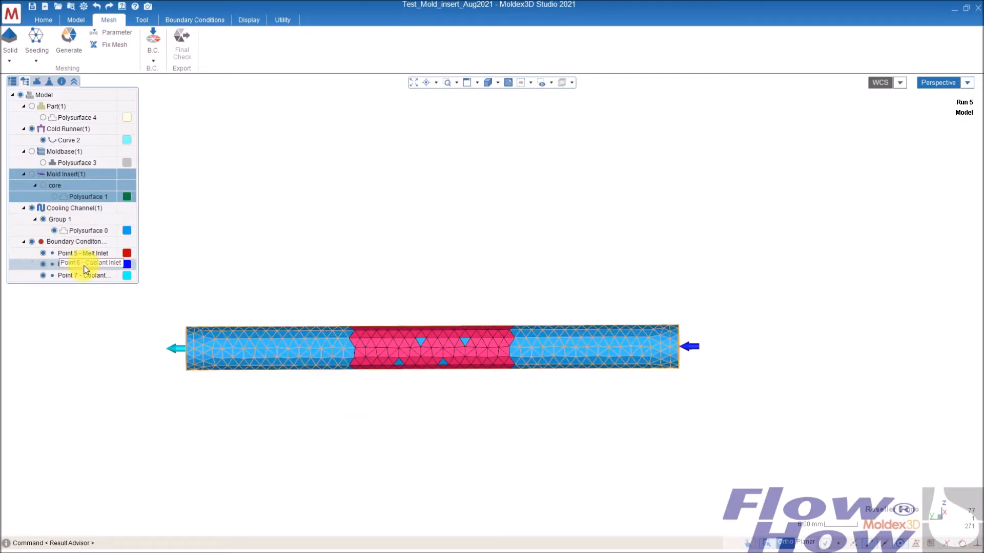
{"action": "left_click", "coordinate": [104, 46]}
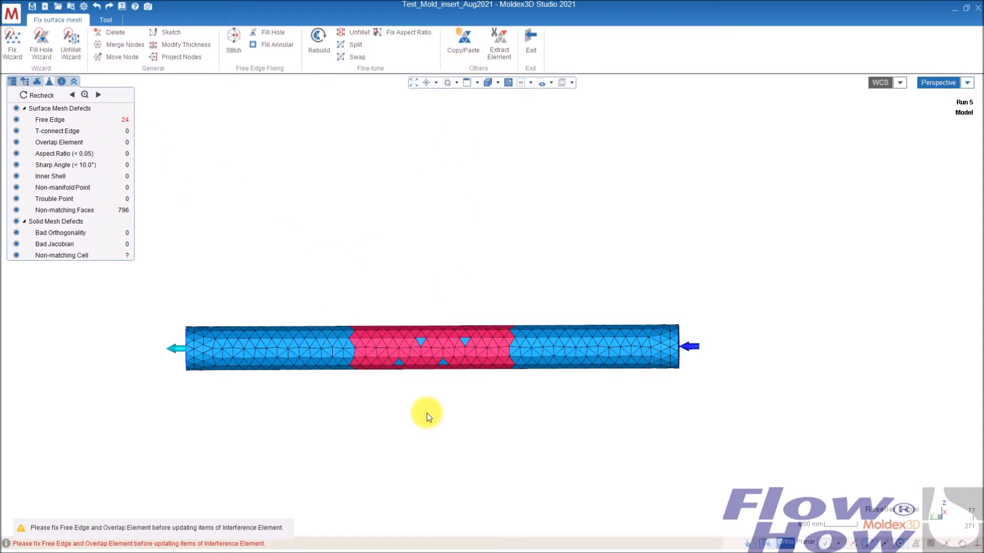
- Delete the cooling channel's surface elements lying inside the mold insert
{"action": "left_click", "coordinate": [112, 33]}
{"action": "left_click", "coordinate": [567, 346]}
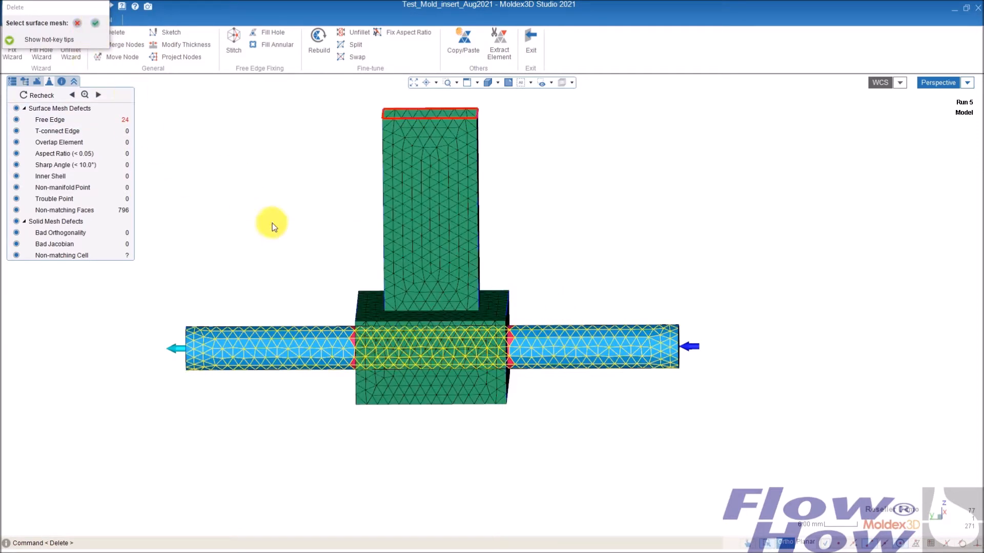
{"action": "left_click", "coordinate": [26, 82]}
{"action": "left_click", "coordinate": [44, 185]}
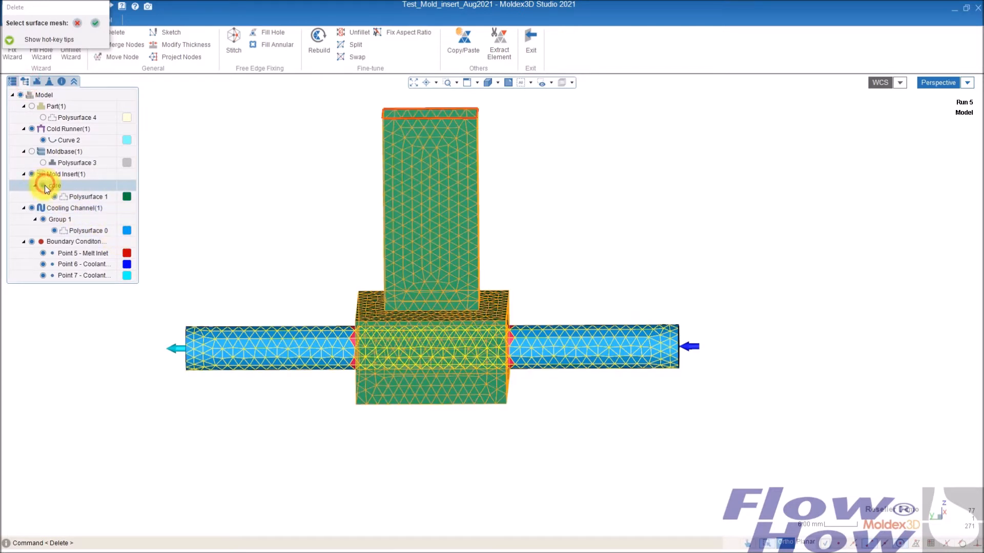
{"action": "left_click", "coordinate": [43, 185]}
{"action": "left_click_drag", "start_coordinate": [342, 387], "coordinate": [531, 375]}
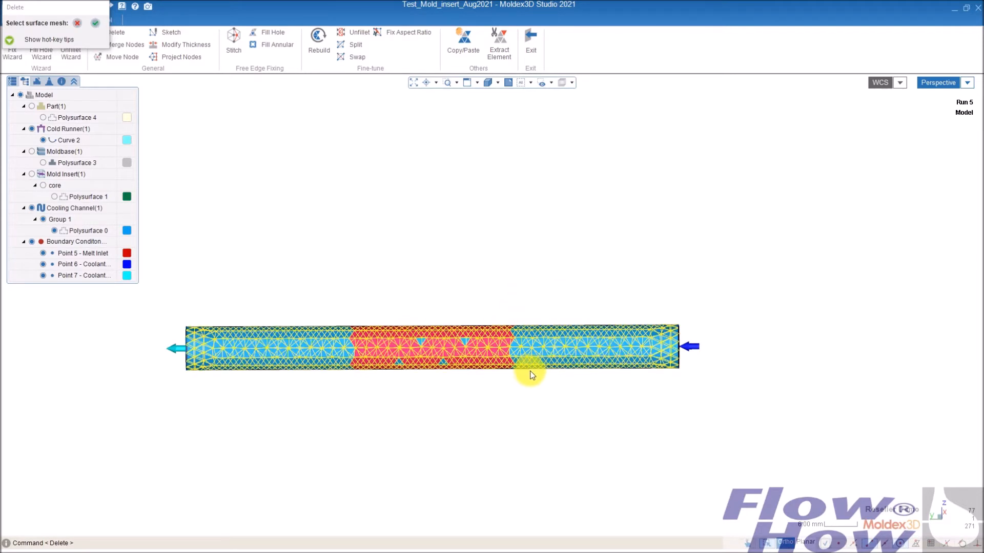
{"action": "right_click_drag", "start_coordinate": [606, 266], "coordinate": [580, 265]}
{"action": "left_click", "coordinate": [96, 25]}
{"action": "right_click_drag", "start_coordinate": [369, 494], "coordinate": [420, 450]}
{"action": "left_click_drag", "start_coordinate": [345, 383], "coordinate": [527, 277]}
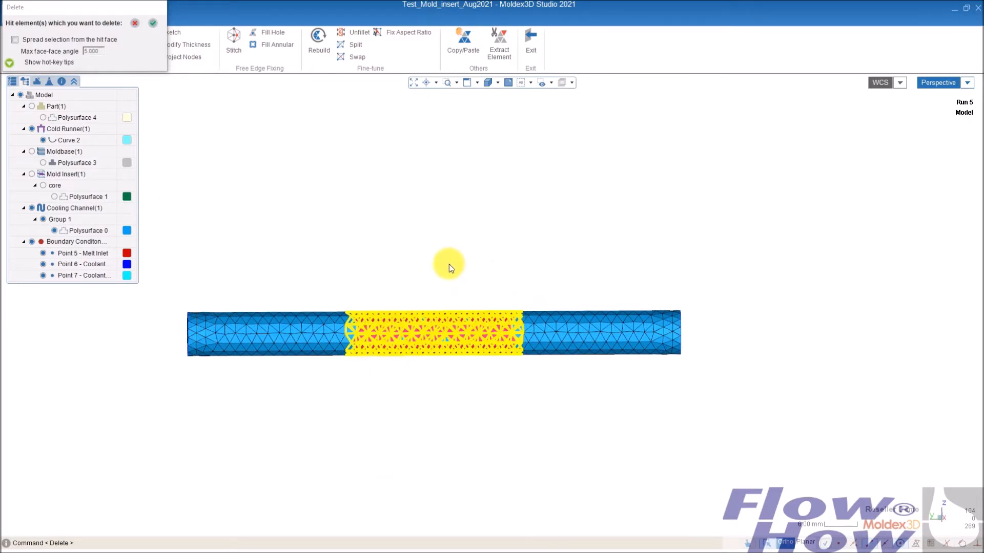
{"action": "middle_click_drag", "start_coordinate": [271, 346], "coordinate": [433, 376]}
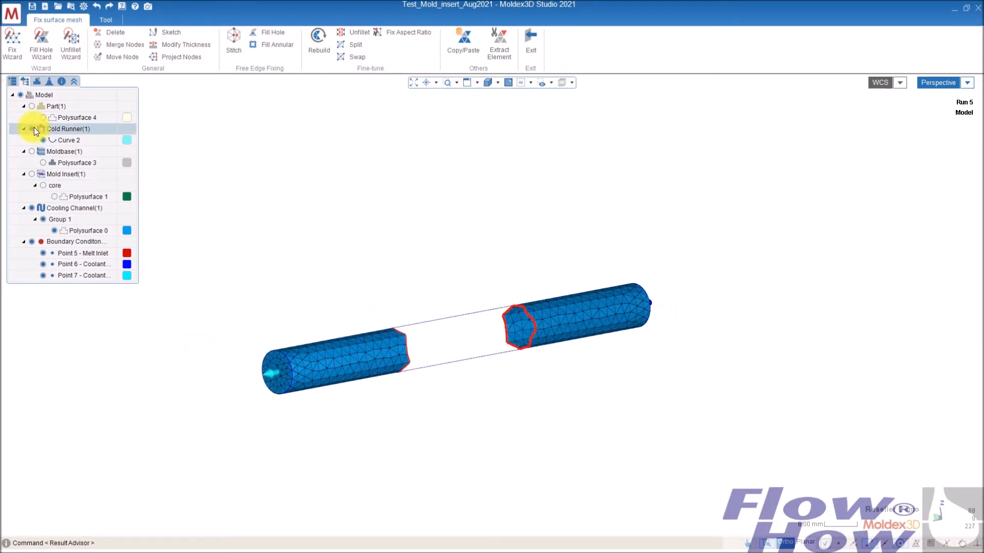
- Show the mold insert again and delete the leftover channel elements at the left cut edge
{"action": "left_click", "coordinate": [32, 174]}
{"action": "middle_click_drag", "start_coordinate": [514, 353], "coordinate": [600, 362]}
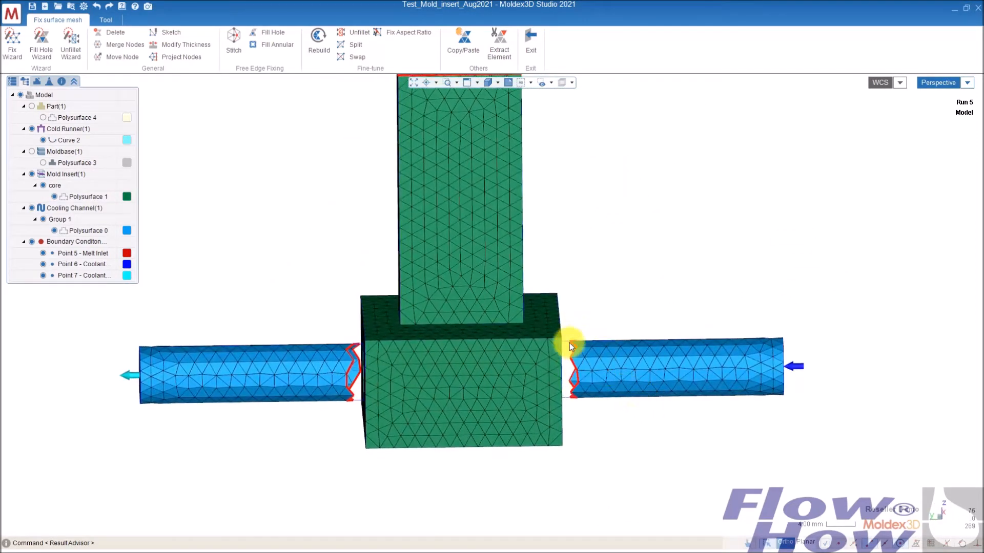
{"action": "middle_click_drag", "start_coordinate": [328, 347], "coordinate": [348, 349]}
{"action": "left_click", "coordinate": [355, 352]}
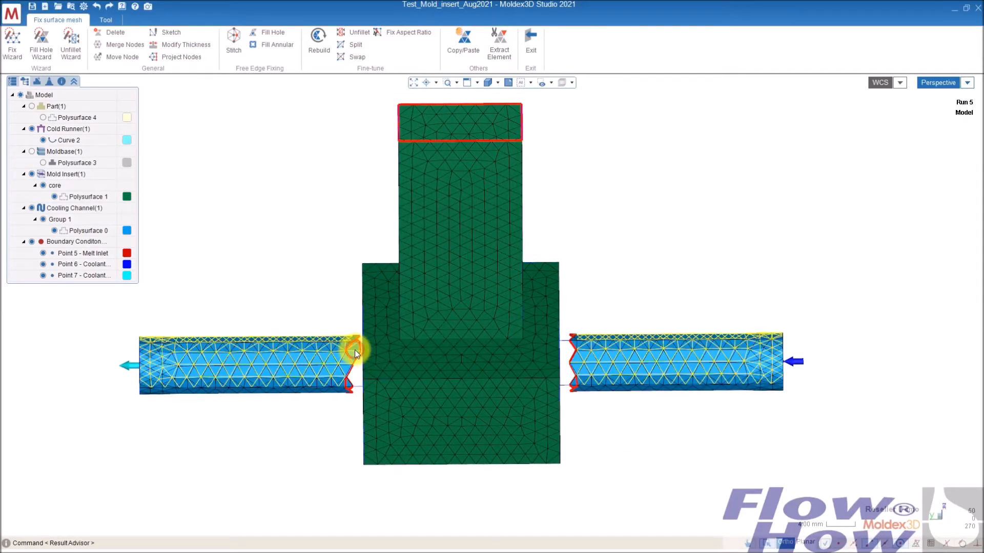
{"action": "left_click", "coordinate": [311, 230]}
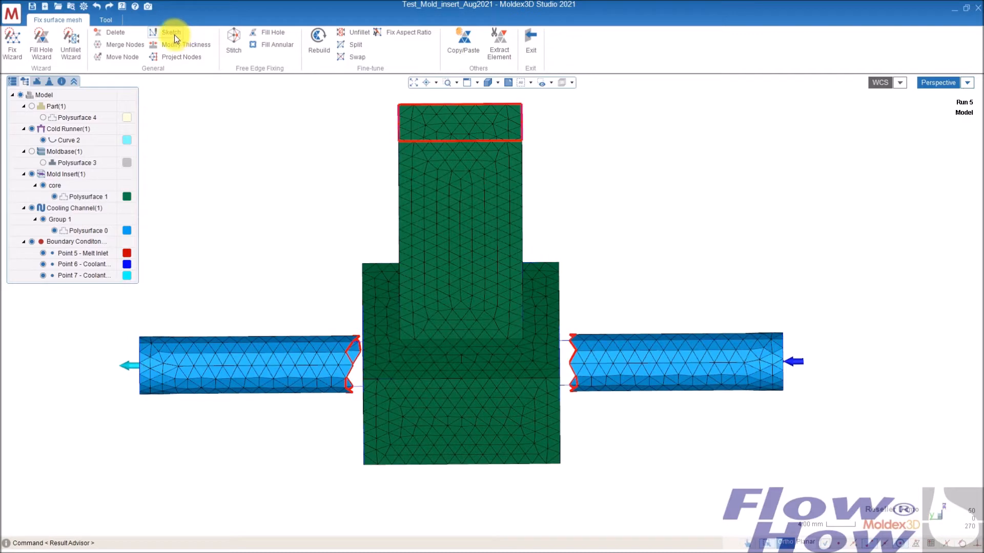
{"action": "left_click", "coordinate": [122, 32]}
{"action": "left_click", "coordinate": [331, 353]}
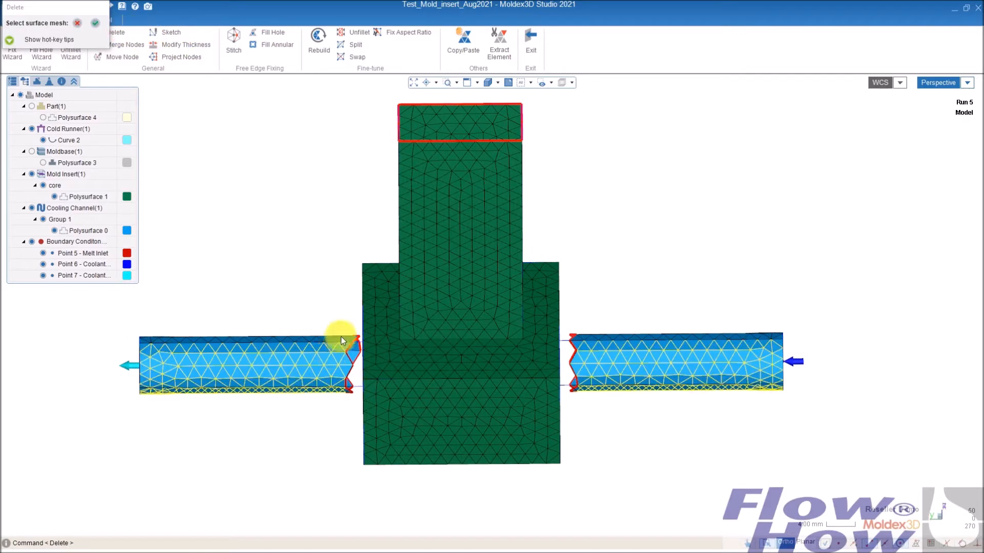
{"action": "left_click", "coordinate": [342, 338]}
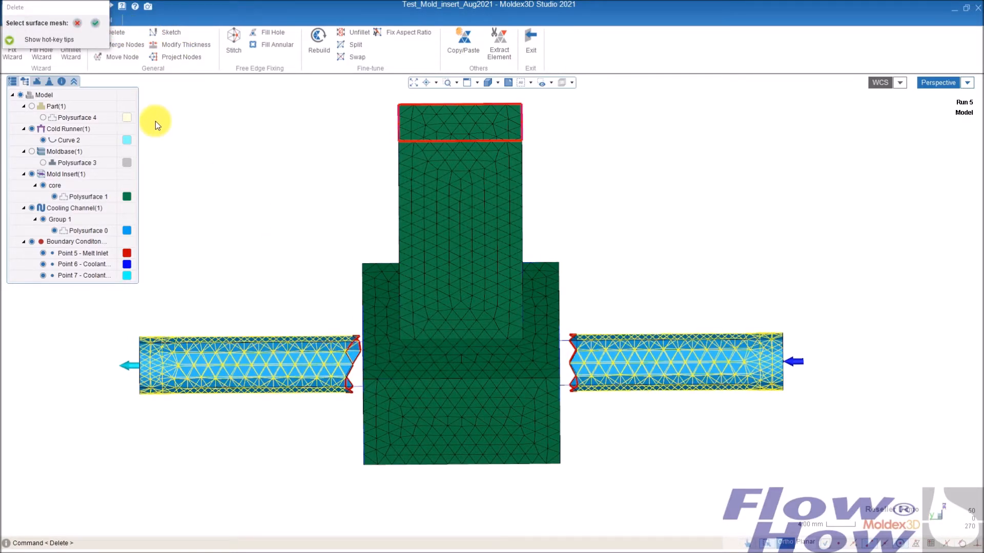
{"action": "left_click", "coordinate": [93, 24]}
{"action": "left_click_drag", "start_coordinate": [388, 314], "coordinate": [357, 368]}
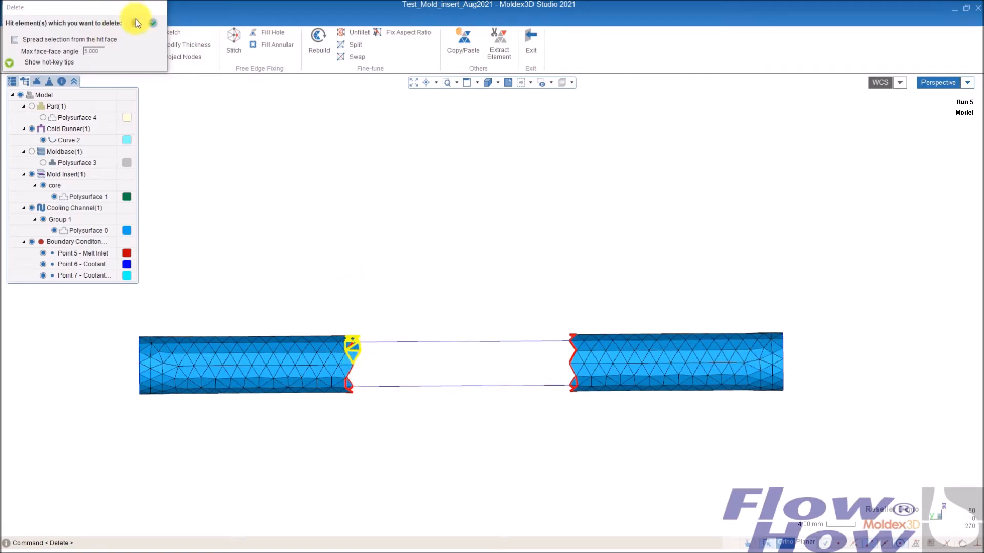
{"action": "left_click", "coordinate": [152, 22]}
{"action": "middle_click_drag", "start_coordinate": [429, 356], "coordinate": [647, 410]}
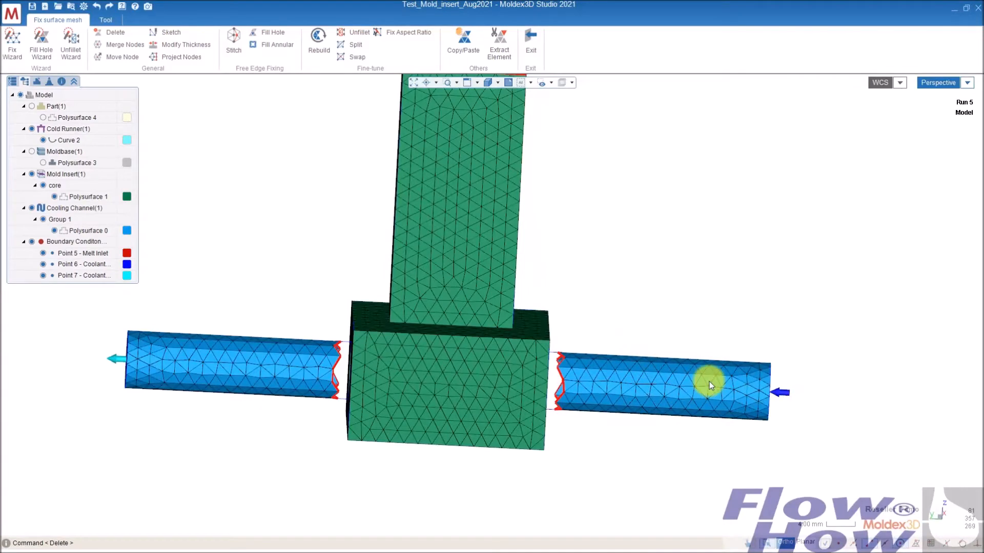
{"action": "middle_click_drag", "start_coordinate": [394, 350], "coordinate": [445, 361]}
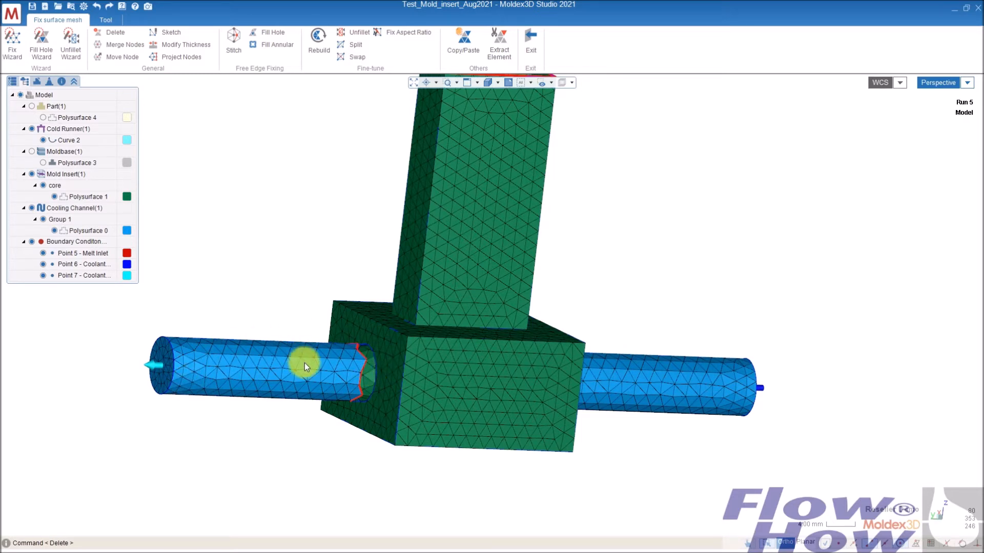
- Copy the mold insert's channel-hole surface elements into the cooling channel to replace the removed section
{"action": "left_click", "coordinate": [471, 43]}
{"action": "left_click", "coordinate": [371, 368]}
{"action": "middle_click_drag", "start_coordinate": [371, 368], "coordinate": [690, 441]}
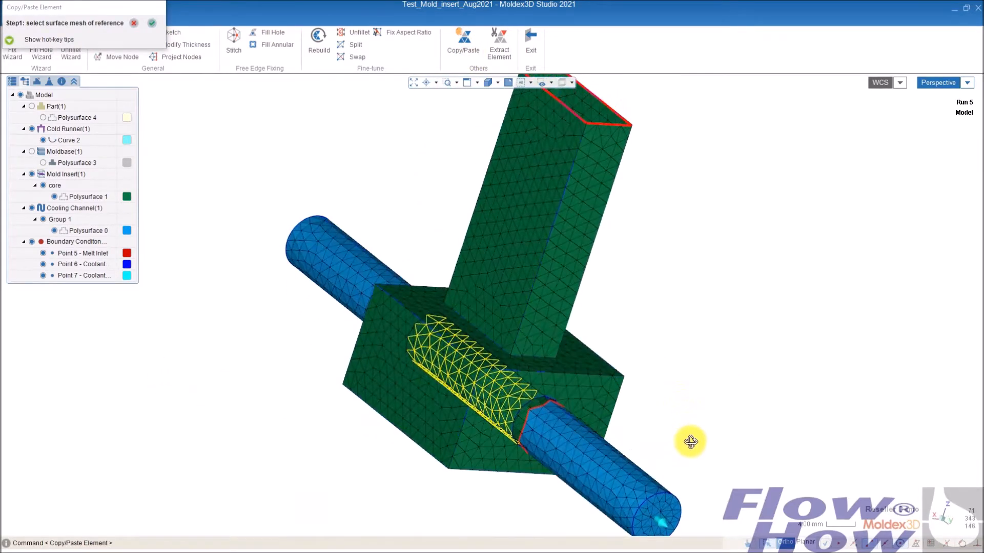
{"action": "scroll", "coordinate": [515, 419], "scroll_direction": "up", "scroll_amount": 3}
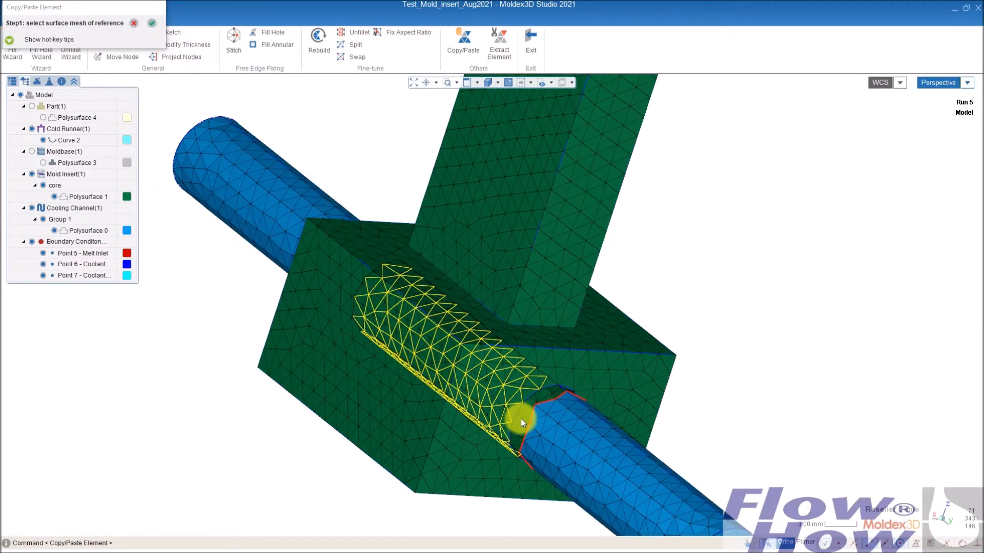
{"action": "left_click", "coordinate": [523, 412]}
{"action": "middle_click_drag", "start_coordinate": [525, 412], "coordinate": [463, 419]}
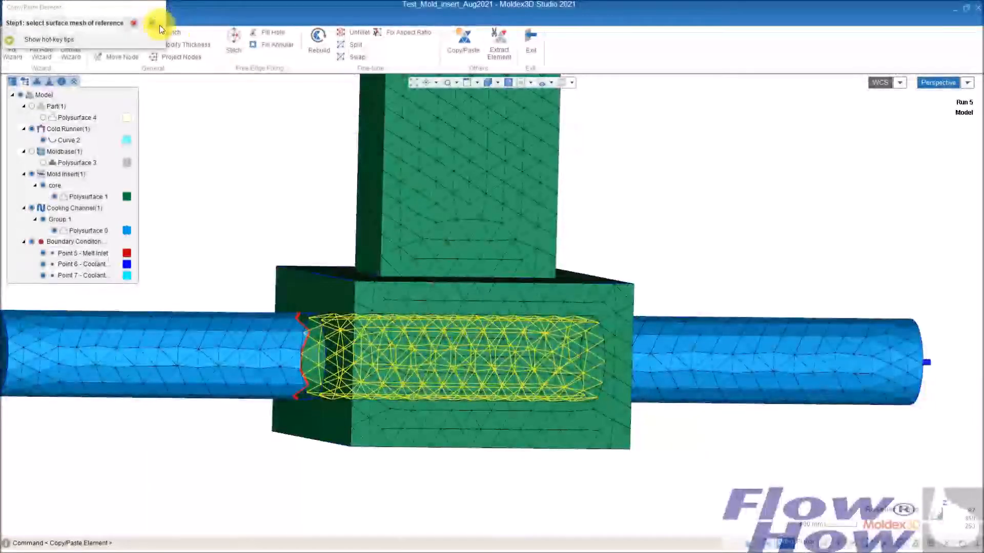
{"action": "left_click", "coordinate": [151, 23]}
{"action": "middle_click_drag", "start_coordinate": [570, 403], "coordinate": [461, 400]}
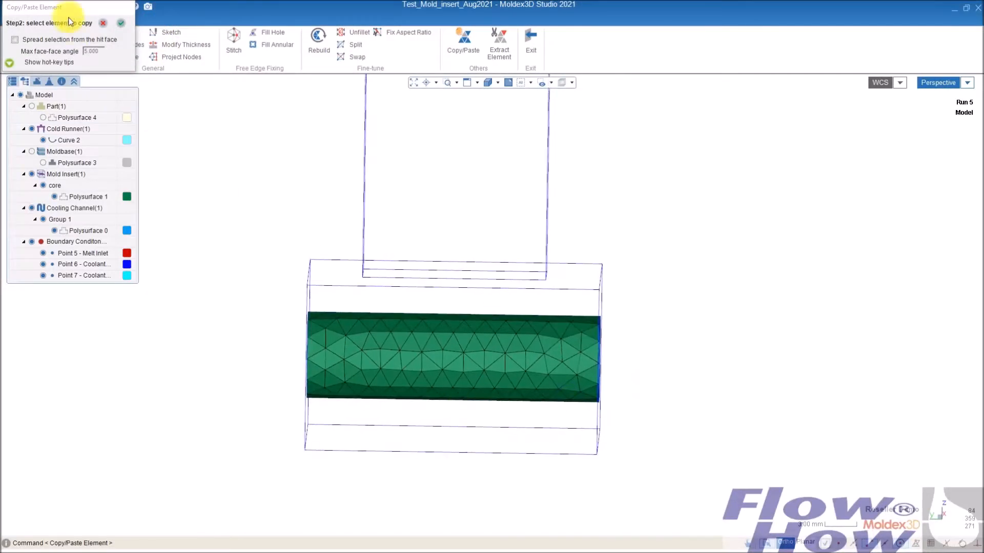
{"action": "left_click_drag", "start_coordinate": [214, 491], "coordinate": [674, 249]}
{"action": "left_click", "coordinate": [120, 24]}
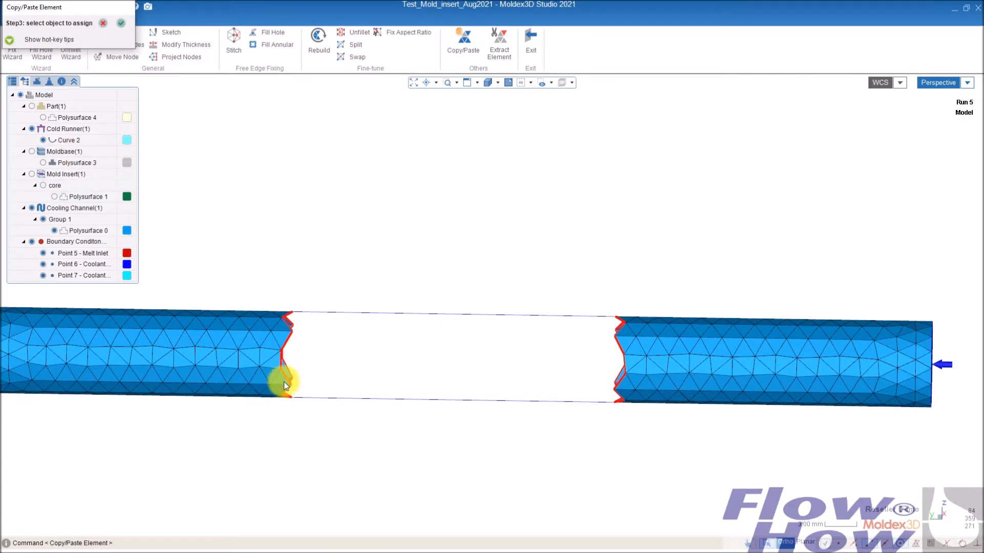
{"action": "left_click", "coordinate": [252, 317]}
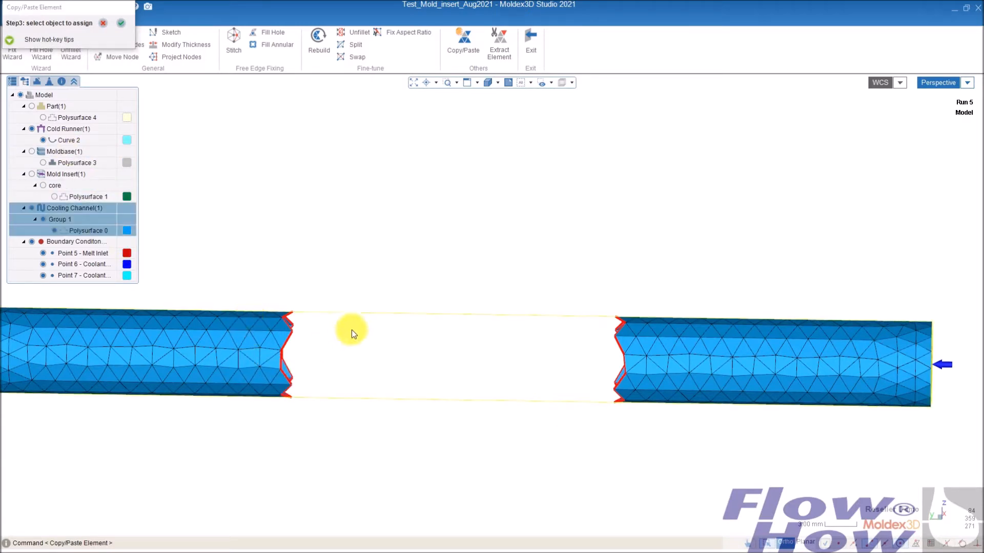
{"action": "left_click", "coordinate": [121, 23]}
{"action": "middle_click_drag", "start_coordinate": [293, 189], "coordinate": [531, 312]}
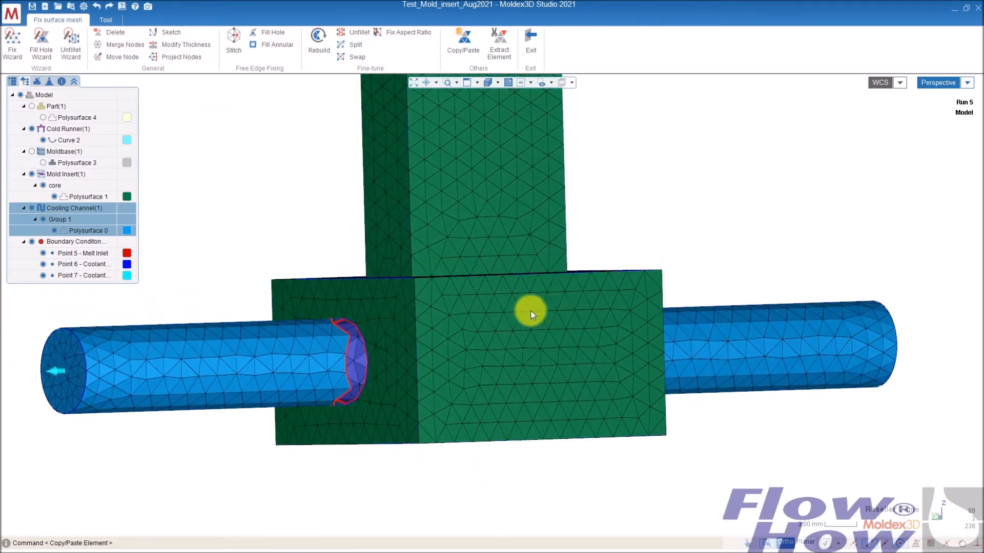
- Hide the insert and fill the annular gap between the copied section and the channel's right portion
{"action": "left_click", "coordinate": [43, 185]}
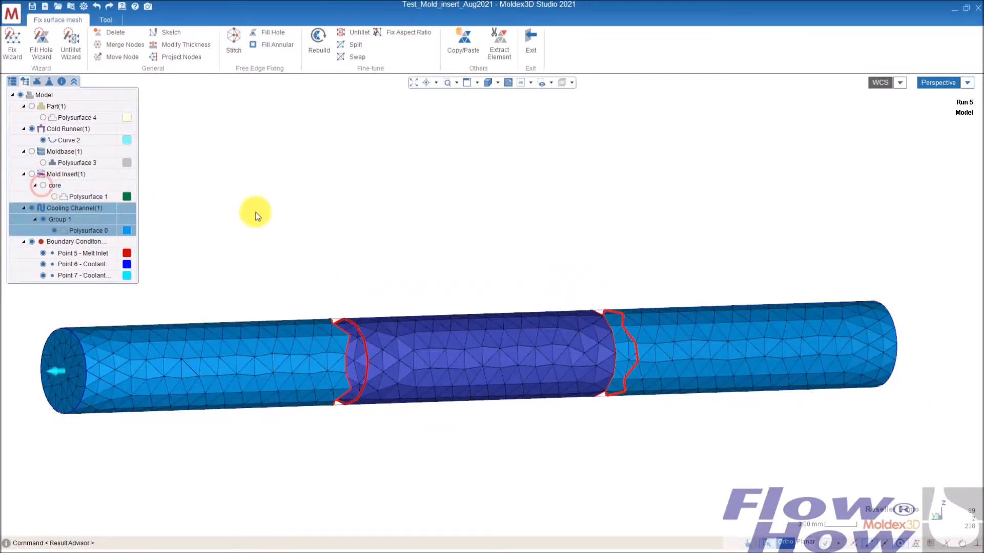
{"action": "middle_click_drag", "start_coordinate": [426, 251], "coordinate": [523, 355]}
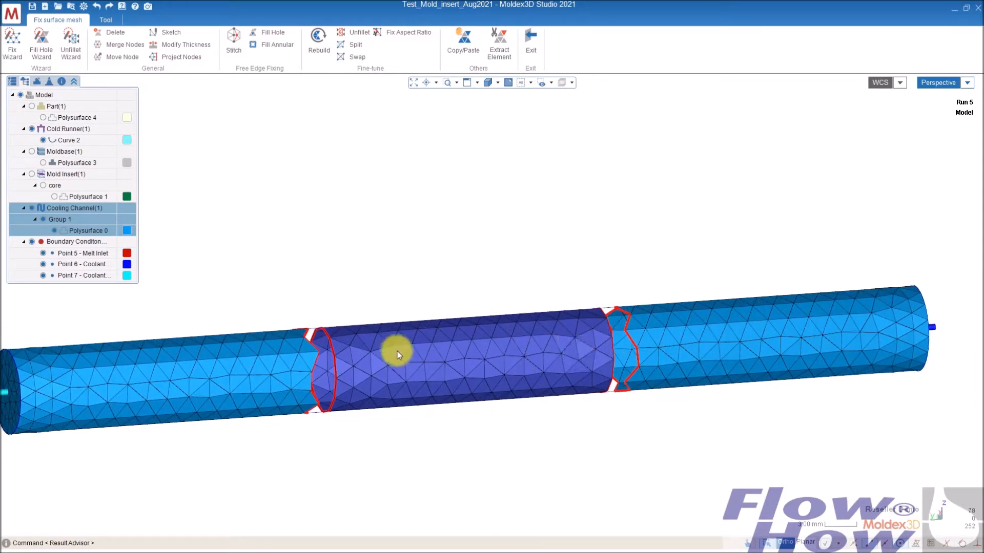
{"action": "middle_click_drag", "start_coordinate": [474, 364], "coordinate": [577, 323]}
{"action": "scroll", "coordinate": [574, 312], "scroll_direction": "up", "scroll_amount": 5}
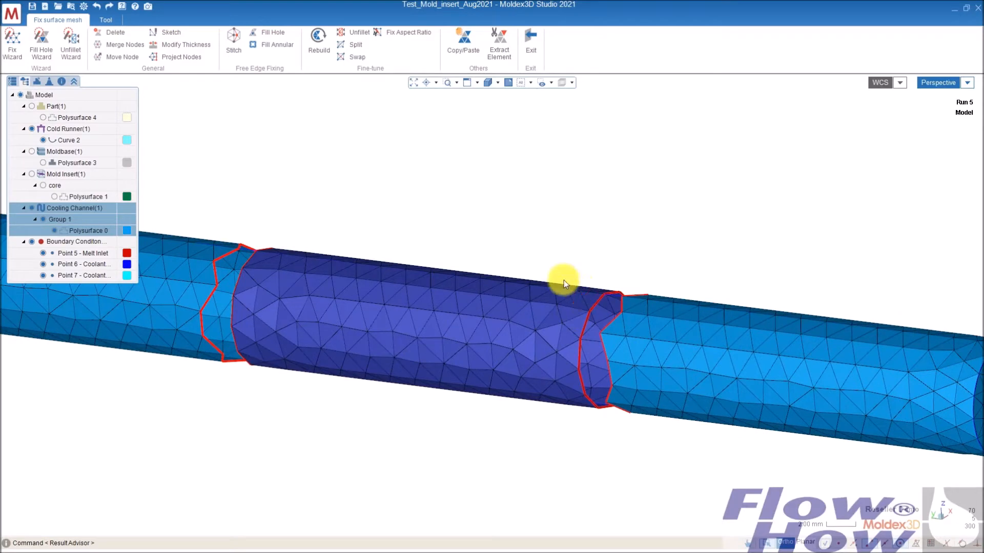
{"action": "middle_click_drag", "start_coordinate": [630, 334], "coordinate": [595, 312]}
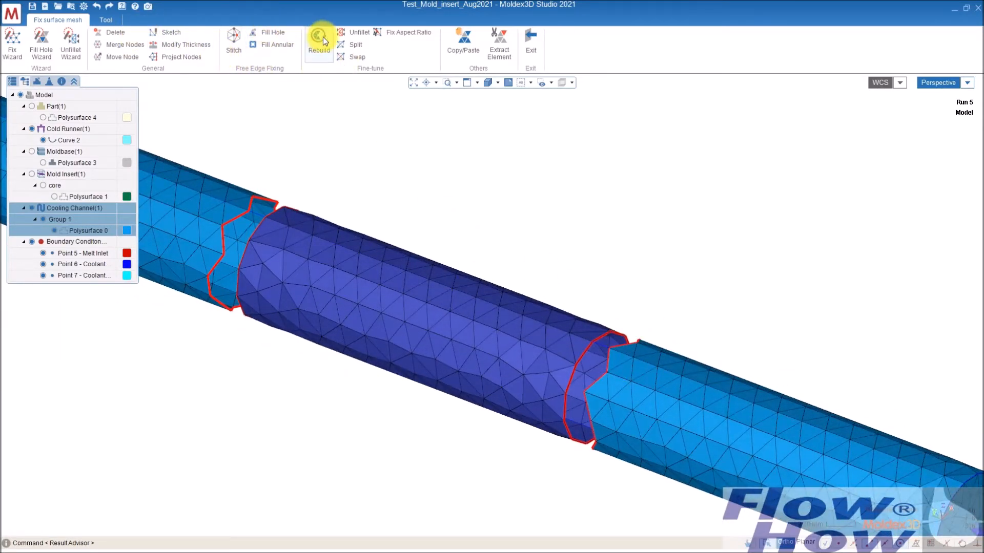
{"action": "left_click", "coordinate": [272, 46]}
{"action": "middle_click_drag", "start_coordinate": [622, 330], "coordinate": [615, 378]}
{"action": "left_click", "coordinate": [613, 354]}
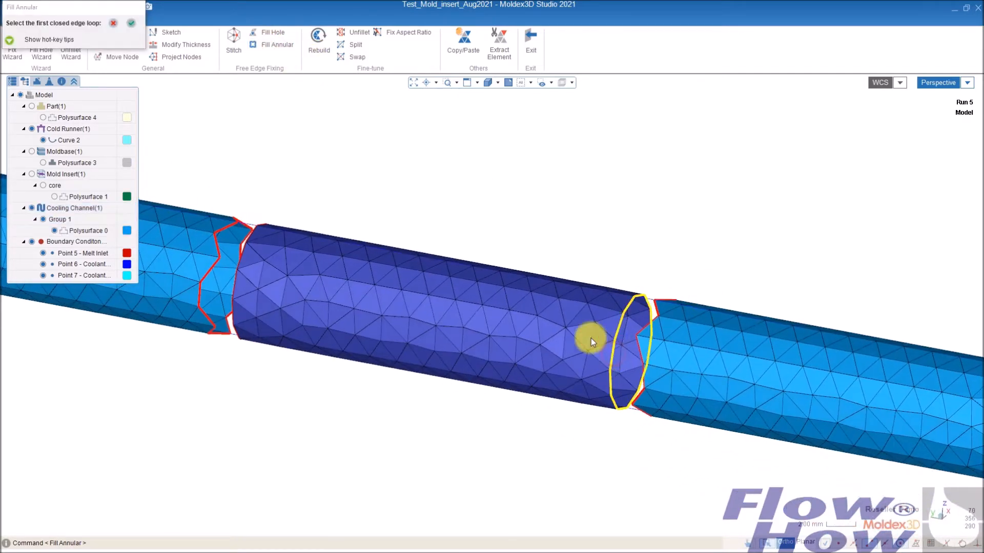
{"action": "left_click", "coordinate": [642, 359]}
{"action": "left_click", "coordinate": [142, 24]}
{"action": "middle_click_drag", "start_coordinate": [659, 347], "coordinate": [149, 93]}
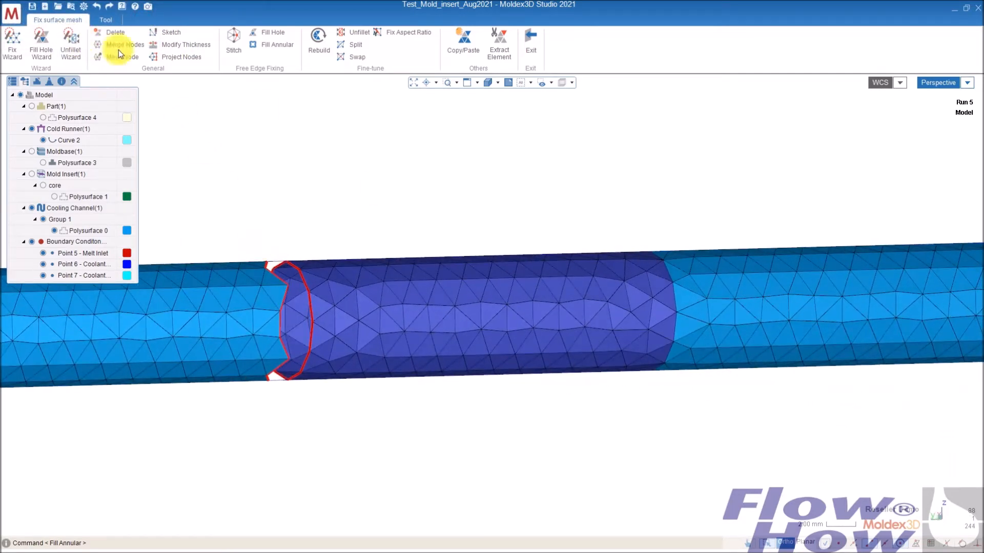
- Try to fill the annular gap between the copied section and the channel's left portion
{"action": "left_click", "coordinate": [282, 44]}
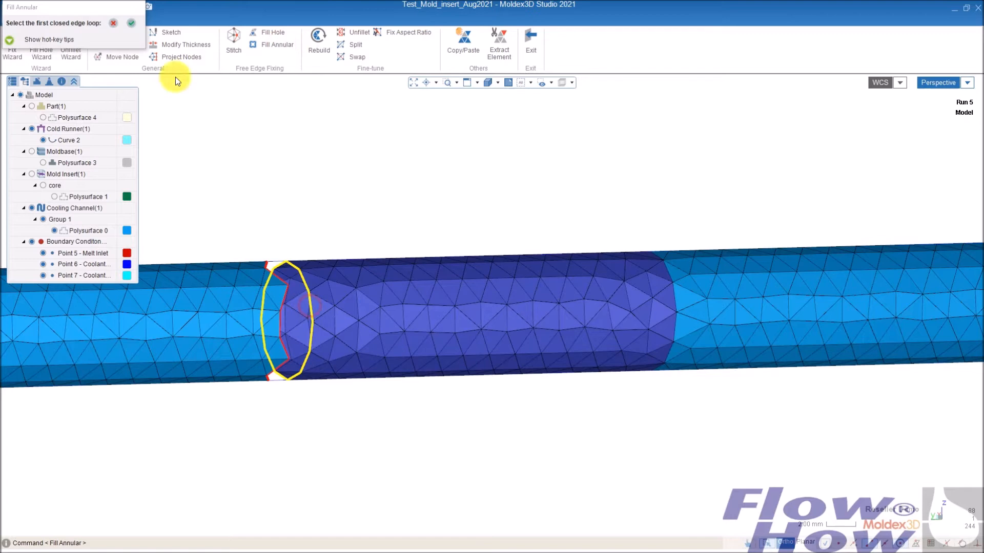
{"action": "left_click", "coordinate": [130, 24]}
{"action": "left_click", "coordinate": [280, 308]}
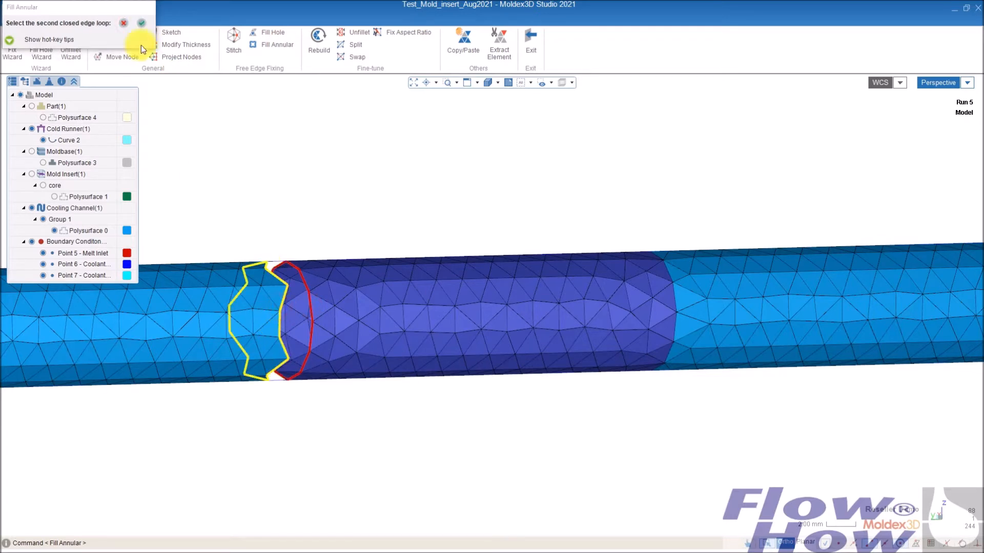
{"action": "left_click", "coordinate": [142, 23]}
{"action": "middle_click_drag", "start_coordinate": [337, 317], "coordinate": [309, 372]}
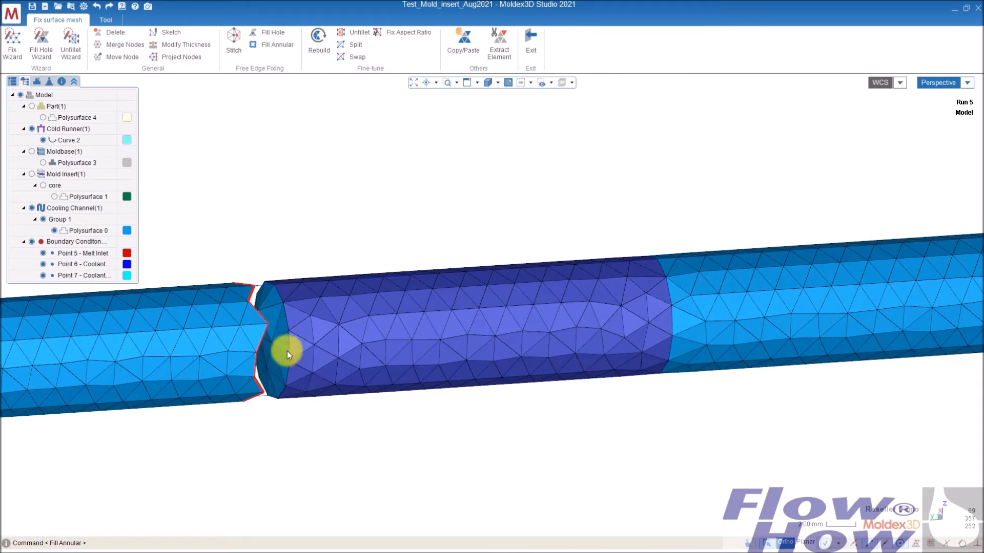
{"action": "left_click", "coordinate": [94, 7]}
{"action": "middle_click_drag", "start_coordinate": [280, 300], "coordinate": [271, 372]}
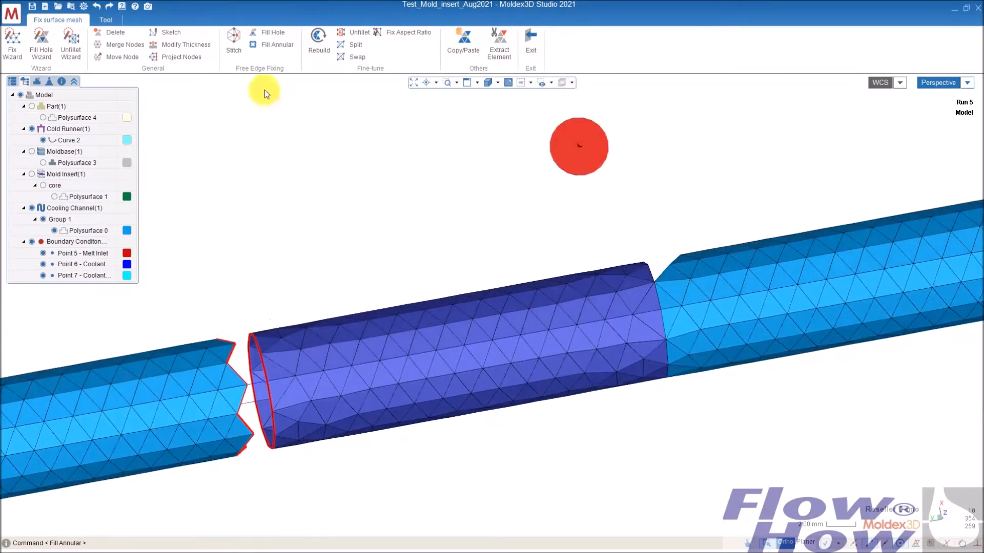
- Sketch surface mesh triangles with point snapping to bridge the left gap between the copied section and the channel
{"action": "left_click", "coordinate": [174, 32]}
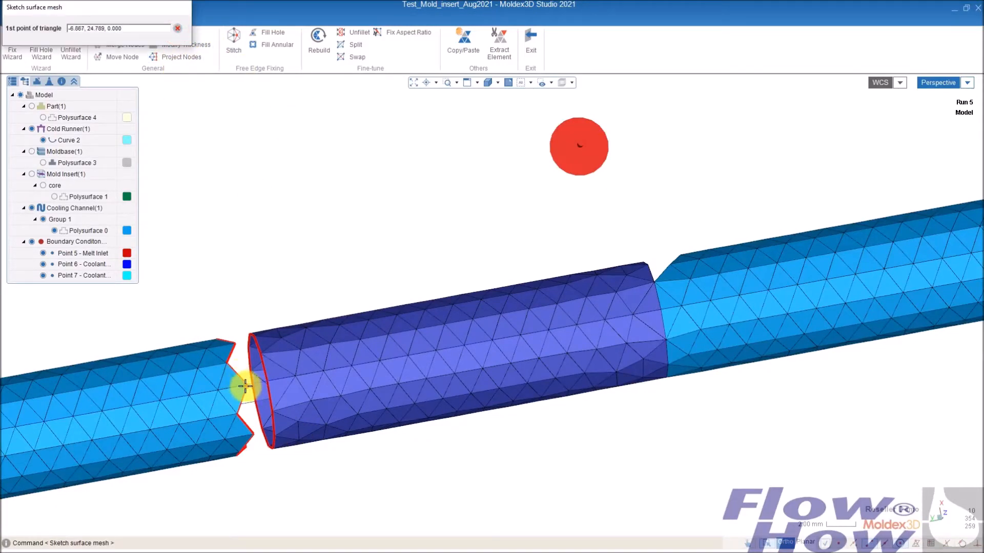
{"action": "middle_click_drag", "start_coordinate": [247, 386], "coordinate": [245, 384]}
{"action": "left_click", "coordinate": [827, 546]}
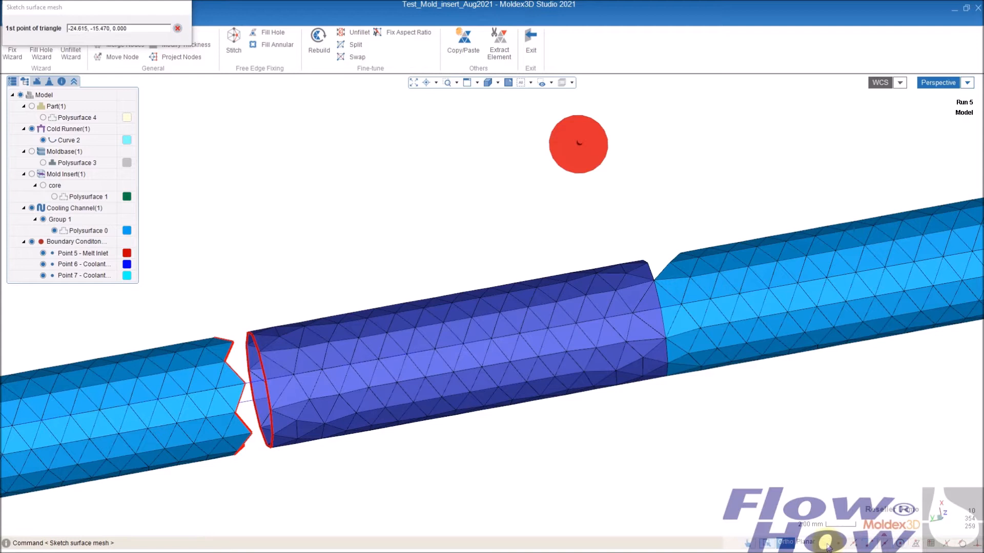
{"action": "left_click", "coordinate": [250, 388]}
{"action": "left_click", "coordinate": [266, 382]}
{"action": "left_click", "coordinate": [260, 353]}
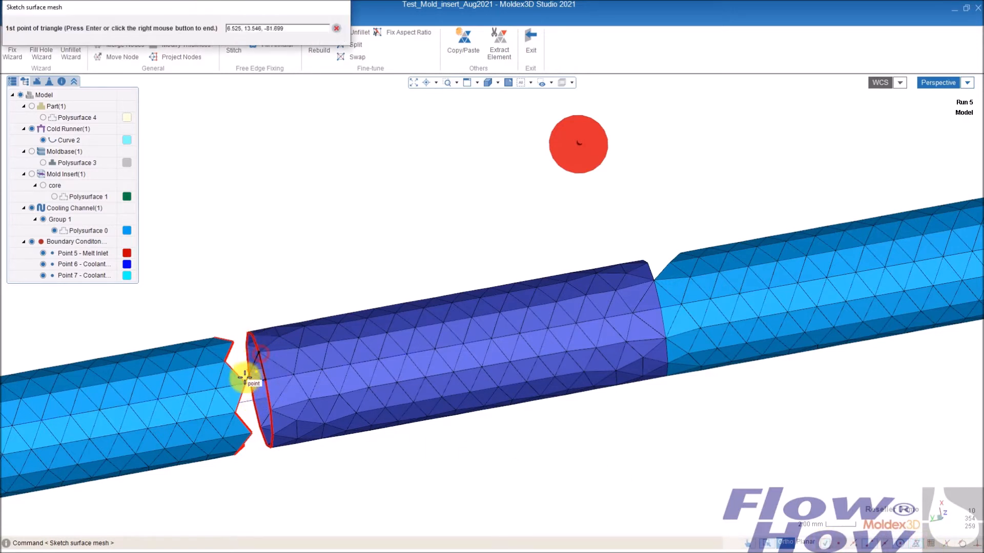
{"action": "left_click", "coordinate": [259, 355]}
{"action": "left_click", "coordinate": [245, 385]}
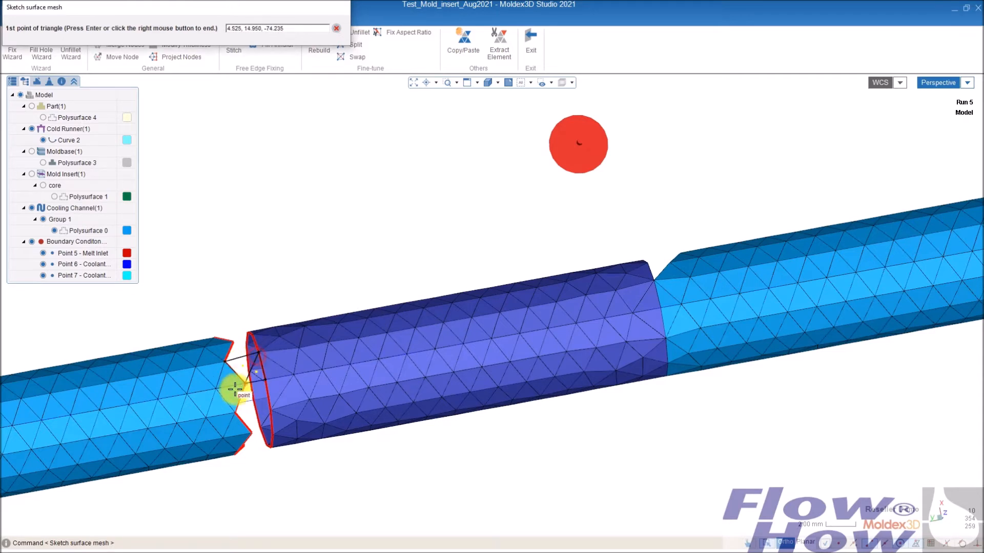
{"action": "right_click", "coordinate": [309, 225]}
{"action": "mouse_move", "coordinate": [320, 322]}
{"action": "middle_mouse_down"}
{"action": "mouse_move", "coordinate": [303, 279]}
{"action": "mouse_move", "coordinate": [334, 352]}
{"action": "mouse_move", "coordinate": [373, 324]}
{"action": "mouse_move", "coordinate": [378, 266]}
{"action": "middle_mouse_up"}
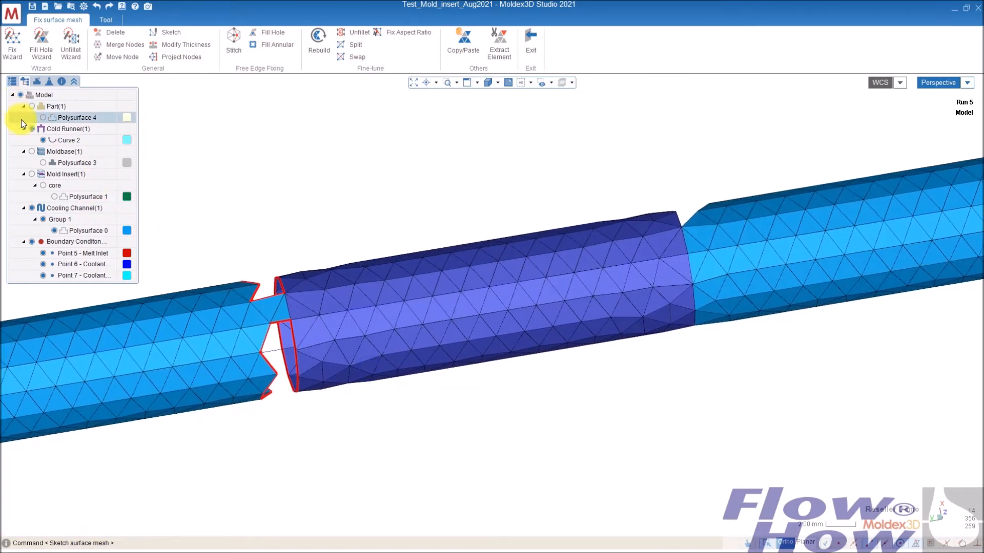
- Hide the boundary conditions and cold runner, then fill the remaining left gap loop with Fill Hole, meshing between two picked points
{"action": "middle_click_drag", "start_coordinate": [305, 316], "coordinate": [379, 304]}
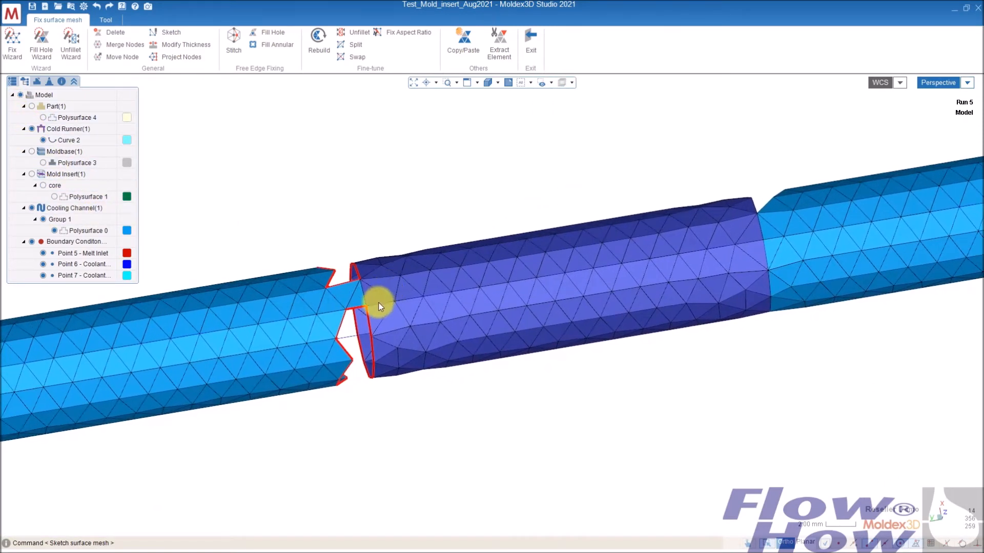
{"action": "left_click", "coordinate": [30, 241]}
{"action": "middle_click_drag", "start_coordinate": [406, 378], "coordinate": [313, 310]}
{"action": "left_click", "coordinate": [276, 32]}
{"action": "left_click", "coordinate": [320, 294]}
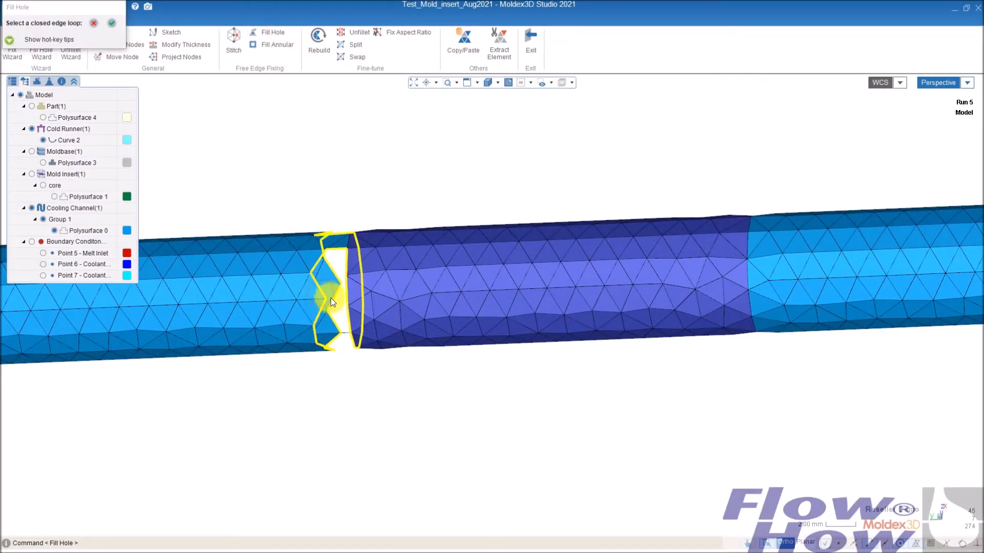
{"action": "mouse_move", "coordinate": [366, 223]}
{"action": "middle_mouse_down"}
{"action": "mouse_move", "coordinate": [374, 309]}
{"action": "mouse_move", "coordinate": [376, 210]}
{"action": "middle_mouse_up"}
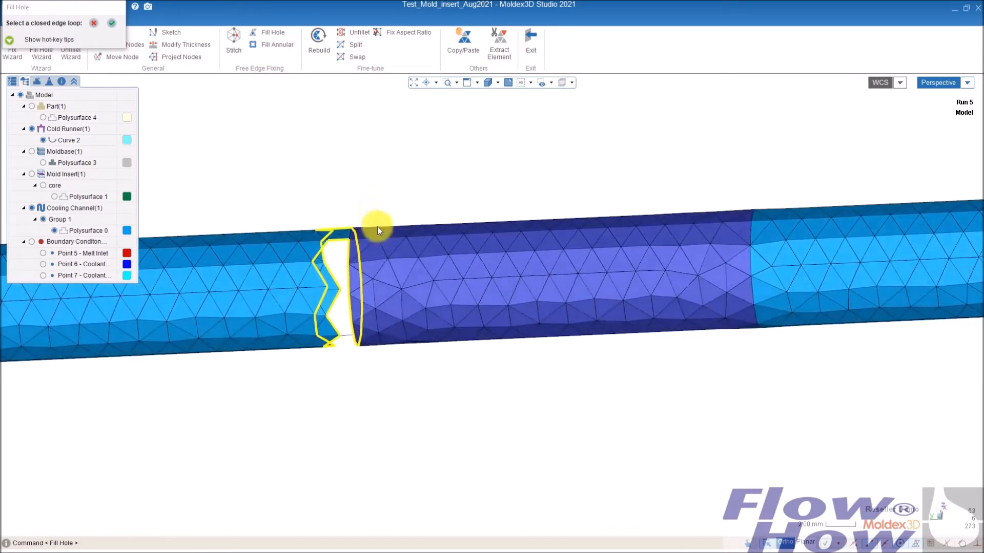
{"action": "middle_click_drag", "start_coordinate": [381, 322], "coordinate": [452, 222]}
{"action": "left_click", "coordinate": [31, 129]}
{"action": "left_click", "coordinate": [112, 23]}
{"action": "middle_click_drag", "start_coordinate": [339, 324], "coordinate": [430, 291]}
{"action": "left_click", "coordinate": [402, 302]}
{"action": "left_click", "coordinate": [426, 311]}
{"action": "left_click", "coordinate": [429, 291]}
{"action": "left_click", "coordinate": [444, 307]}
{"action": "middle_click_drag", "start_coordinate": [369, 345], "coordinate": [566, 235]}
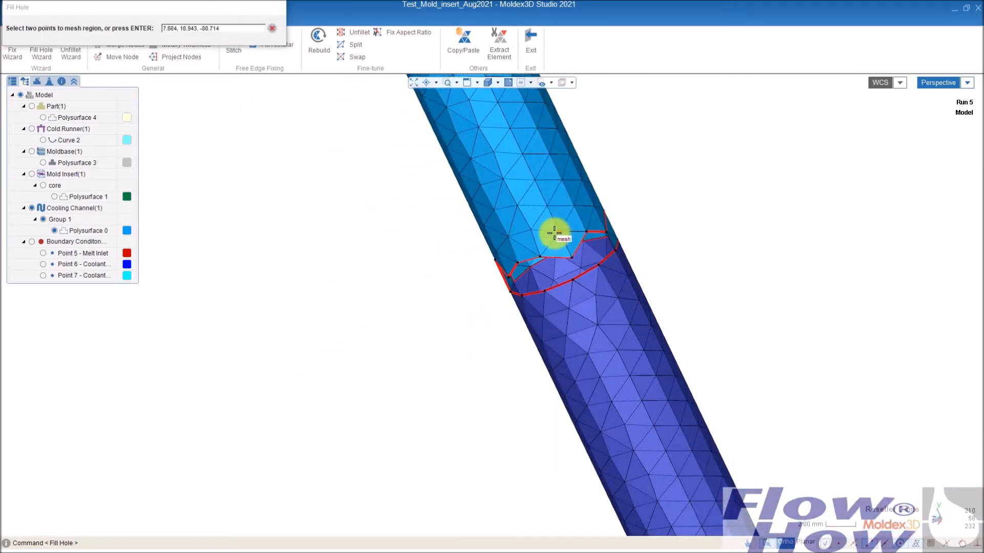
{"action": "left_click", "coordinate": [537, 258]}
{"action": "left_click", "coordinate": [542, 292]}
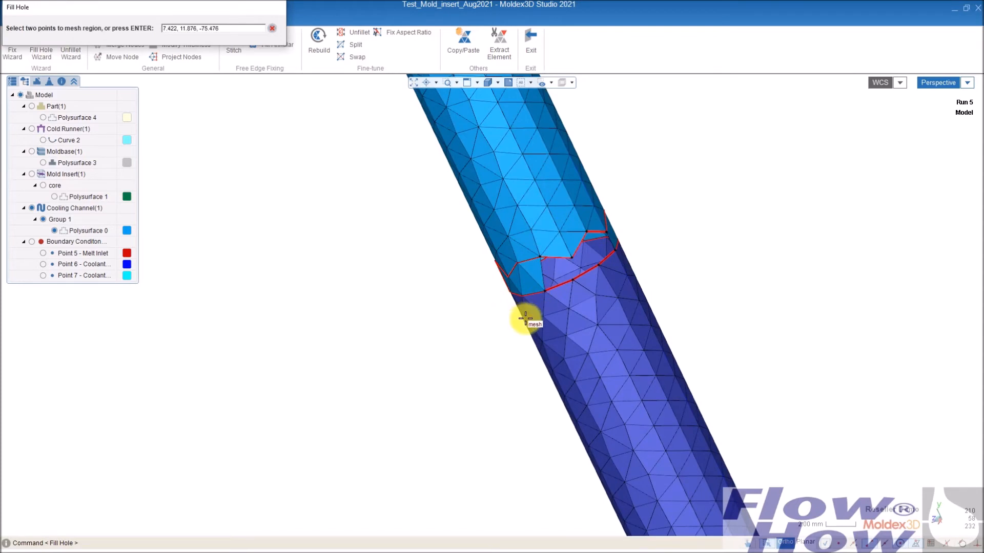
{"action": "key", "text": "Return"}
- Sketch a surface mesh triangle bridging the gap at the copied section's other end with point snapping
{"action": "mouse_move", "coordinate": [650, 226]}
{"action": "middle_mouse_down"}
{"action": "mouse_move", "coordinate": [618, 270]}
{"action": "mouse_move", "coordinate": [725, 223]}
{"action": "mouse_move", "coordinate": [876, 336]}
{"action": "mouse_move", "coordinate": [825, 448]}
{"action": "mouse_move", "coordinate": [746, 382]}
{"action": "mouse_move", "coordinate": [711, 379]}
{"action": "mouse_move", "coordinate": [681, 316]}
{"action": "mouse_move", "coordinate": [675, 250]}
{"action": "middle_mouse_up"}
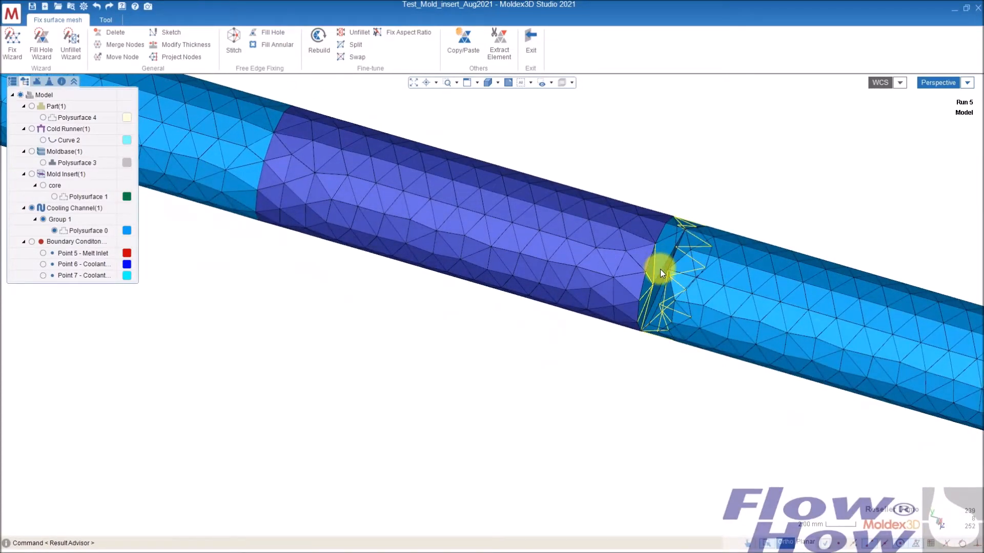
{"action": "left_click", "coordinate": [660, 269]}
{"action": "middle_click_drag", "start_coordinate": [643, 226], "coordinate": [578, 315]}
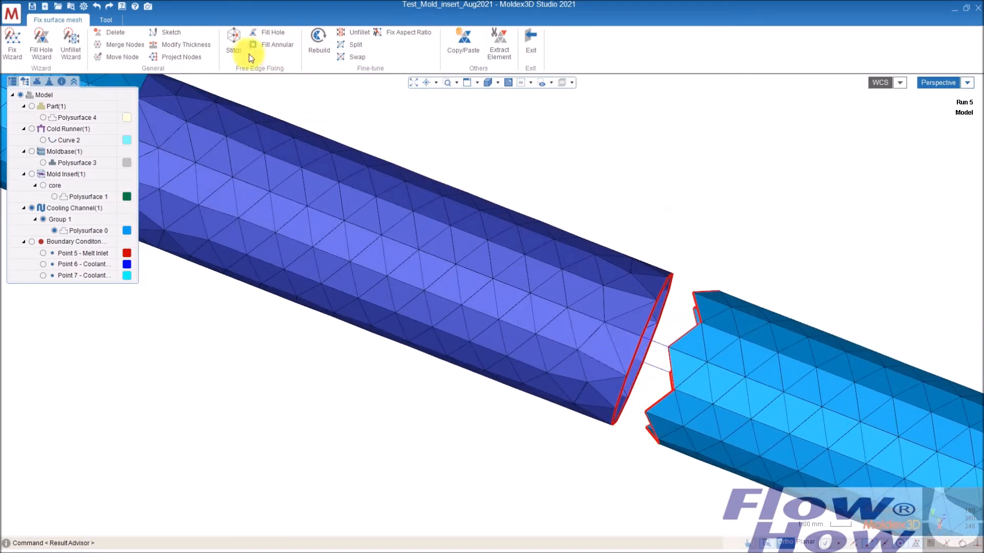
{"action": "left_click", "coordinate": [168, 33]}
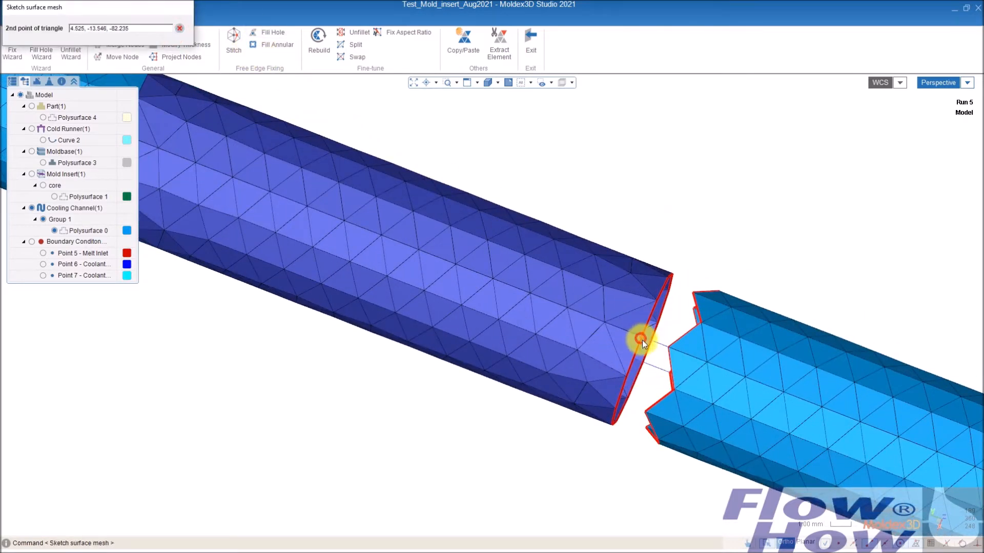
{"action": "left_click", "coordinate": [697, 318]}
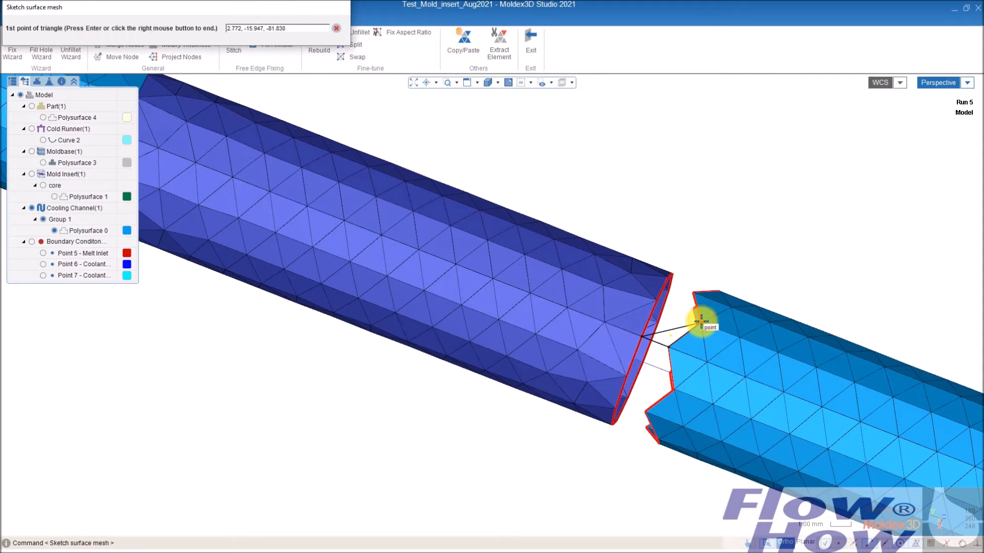
{"action": "left_click", "coordinate": [658, 300]}
{"action": "left_click", "coordinate": [642, 336]}
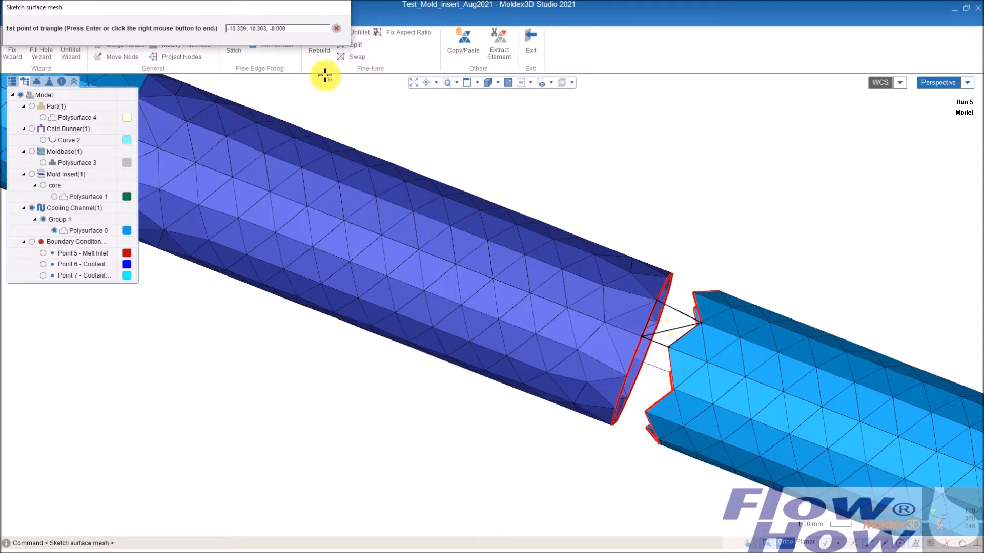
{"action": "right_click", "coordinate": [682, 226]}
- Fill the remaining gap loop at that end with Fill Hole and exit surface mesh fixing
{"action": "right_click_drag", "start_coordinate": [670, 218], "coordinate": [659, 358]}
{"action": "mouse_move", "coordinate": [689, 251]}
{"action": "right_mouse_down"}
{"action": "mouse_move", "coordinate": [667, 328]}
{"action": "mouse_move", "coordinate": [501, 164]}
{"action": "right_mouse_up"}
{"action": "left_click", "coordinate": [273, 34]}
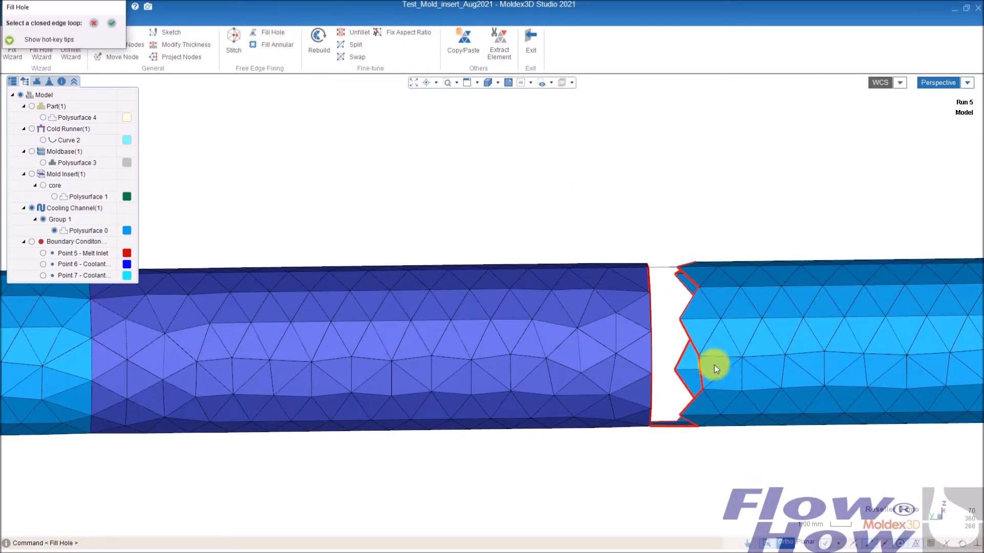
{"action": "left_click", "coordinate": [654, 360]}
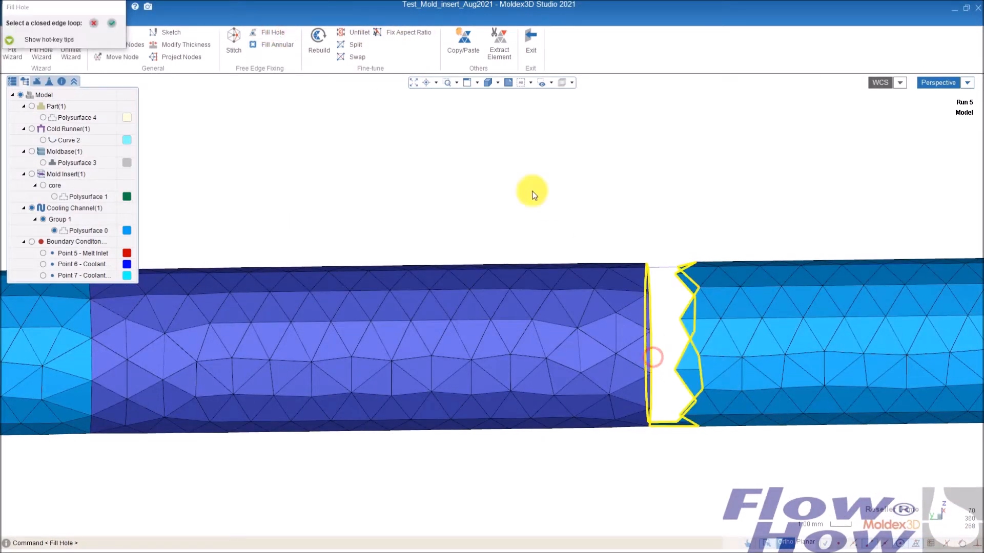
{"action": "left_click", "coordinate": [111, 26]}
{"action": "right_click_drag", "start_coordinate": [756, 390], "coordinate": [666, 289]}
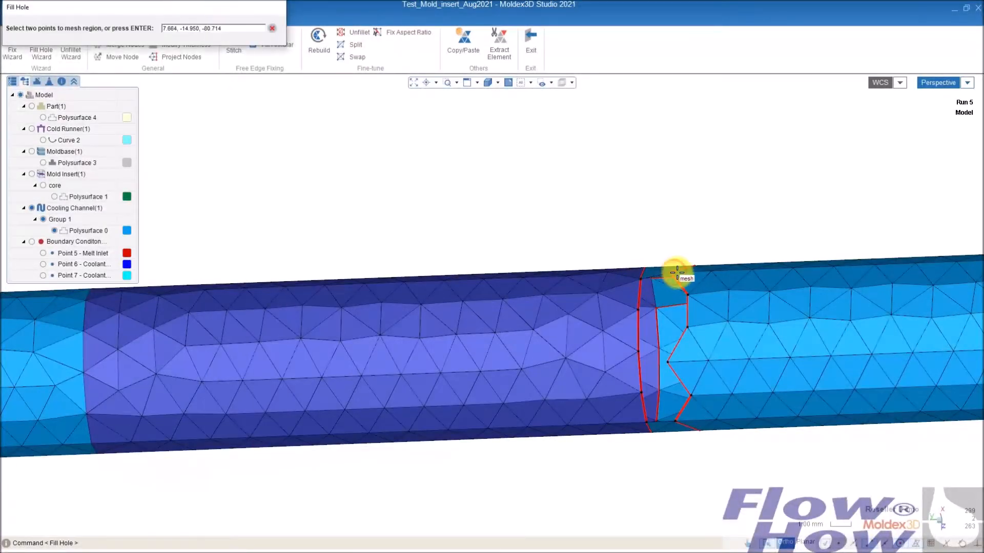
{"action": "left_click", "coordinate": [692, 272]}
{"action": "right_click_drag", "start_coordinate": [650, 357], "coordinate": [684, 267]}
{"action": "scroll", "coordinate": [685, 268], "scroll_direction": "down", "scroll_amount": 6}
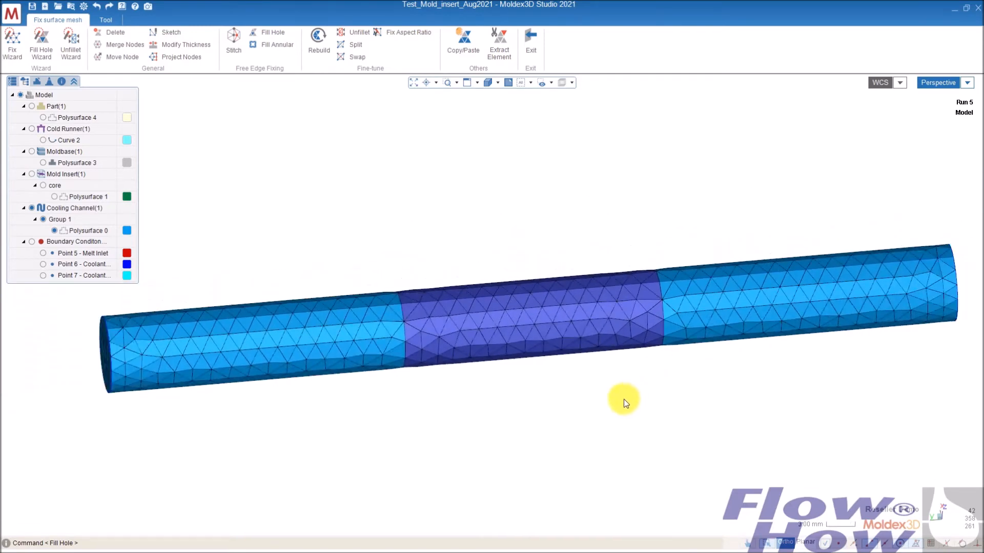
{"action": "right_click_drag", "start_coordinate": [586, 387], "coordinate": [551, 317]}
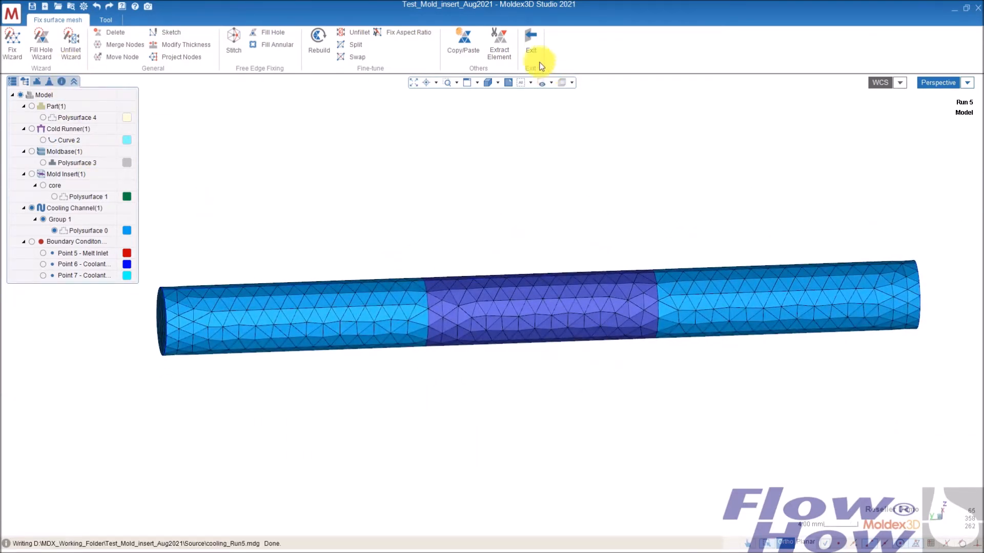
{"action": "left_click", "coordinate": [531, 39]}
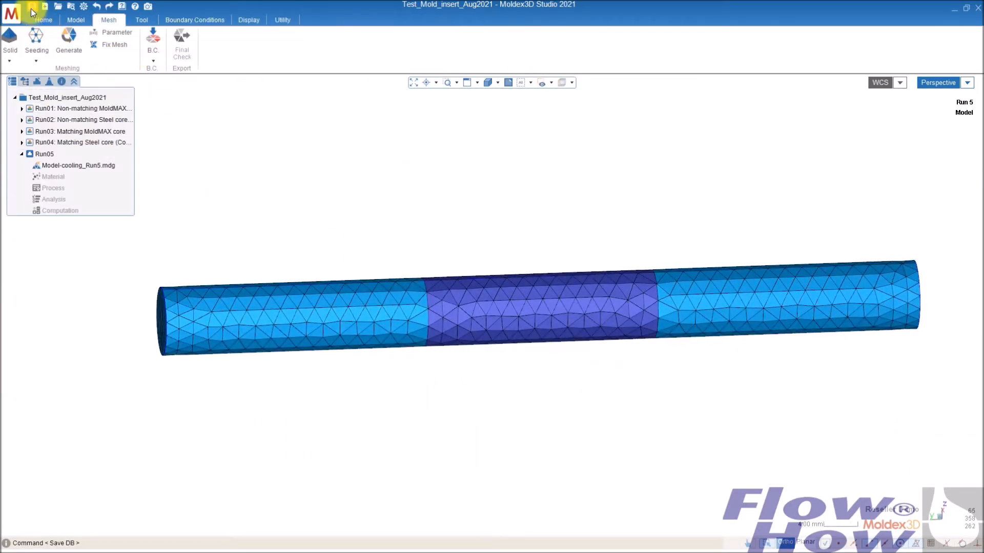
- Show the mold insert and recheck the mesh defects, examining the free edges on the insert
{"action": "left_click", "coordinate": [24, 81]}
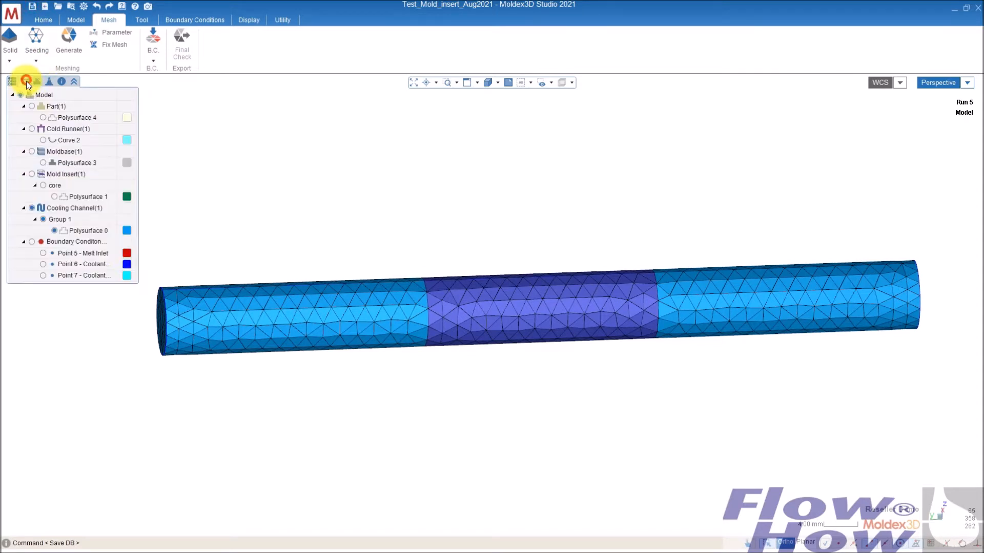
{"action": "left_click", "coordinate": [32, 174]}
{"action": "middle_click_drag", "start_coordinate": [527, 341], "coordinate": [556, 321]}
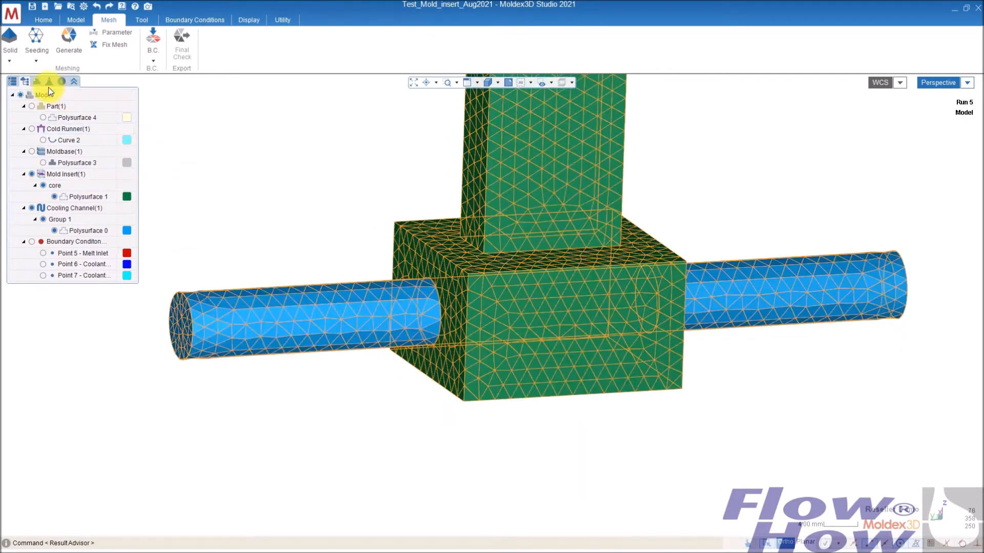
{"action": "left_click", "coordinate": [48, 81]}
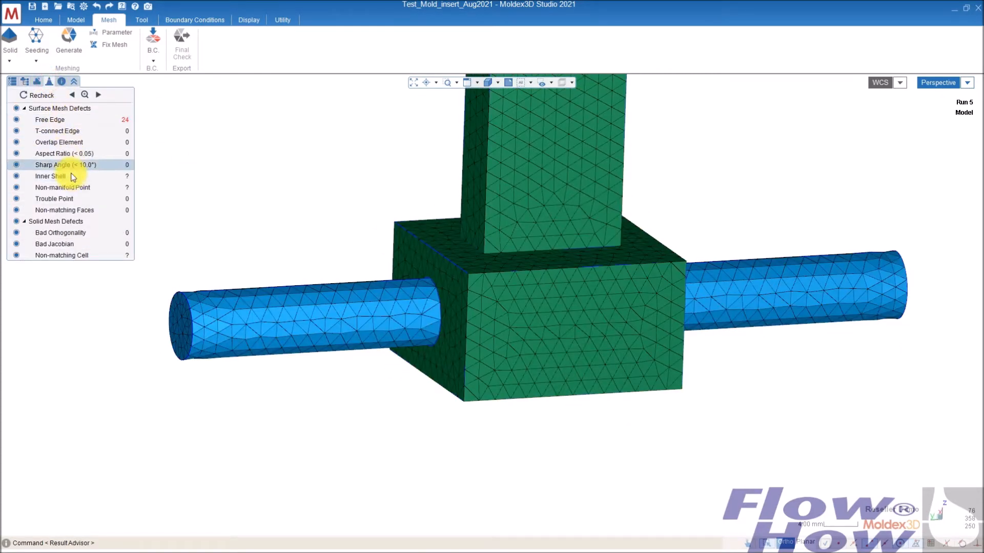
{"action": "left_click", "coordinate": [42, 95]}
{"action": "middle_click_drag", "start_coordinate": [507, 249], "coordinate": [499, 220]}
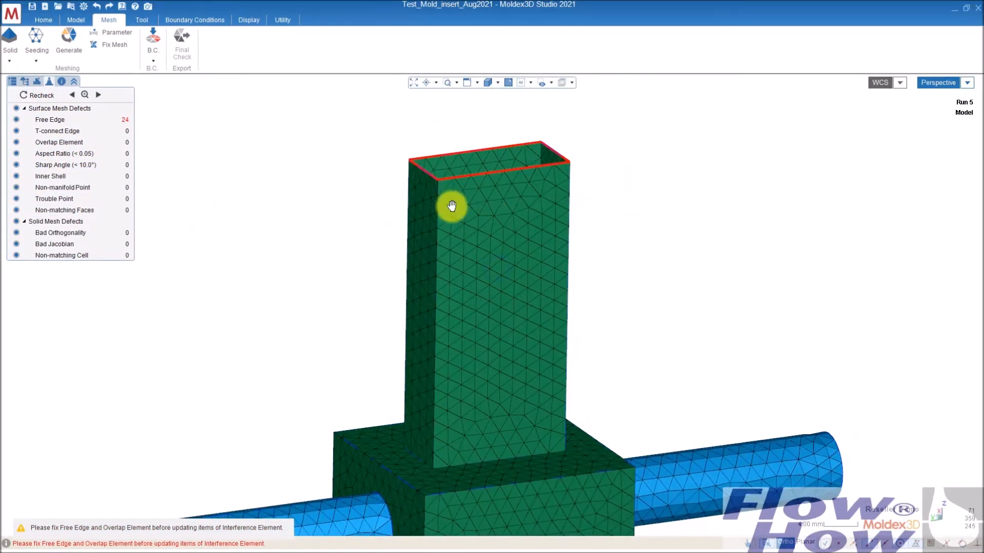
{"action": "middle_click_drag", "start_coordinate": [448, 187], "coordinate": [437, 278]}
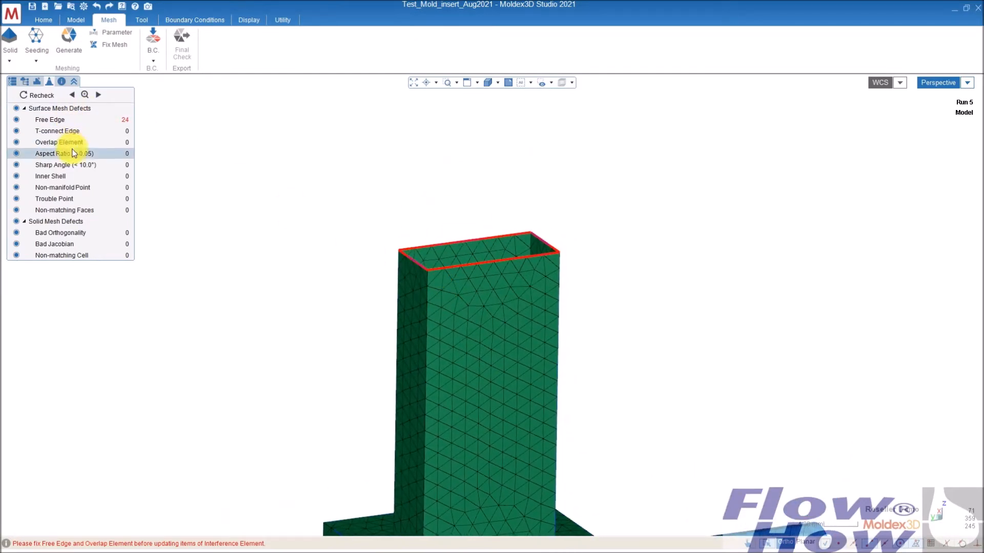
- Show the part and hide the cooling channel and the mold insert core
{"action": "left_click", "coordinate": [25, 82]}
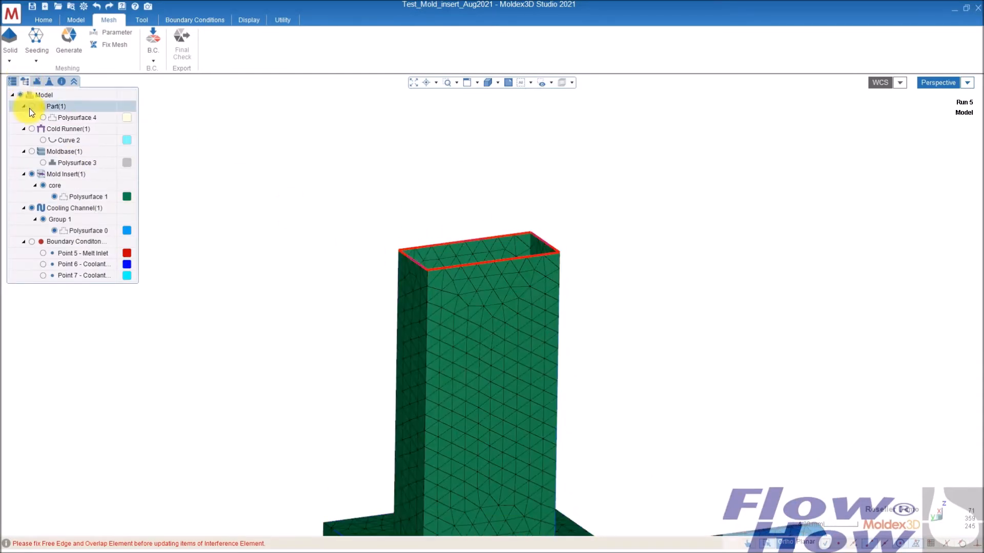
{"action": "left_click", "coordinate": [31, 106]}
{"action": "middle_click_drag", "start_coordinate": [340, 242], "coordinate": [445, 300]}
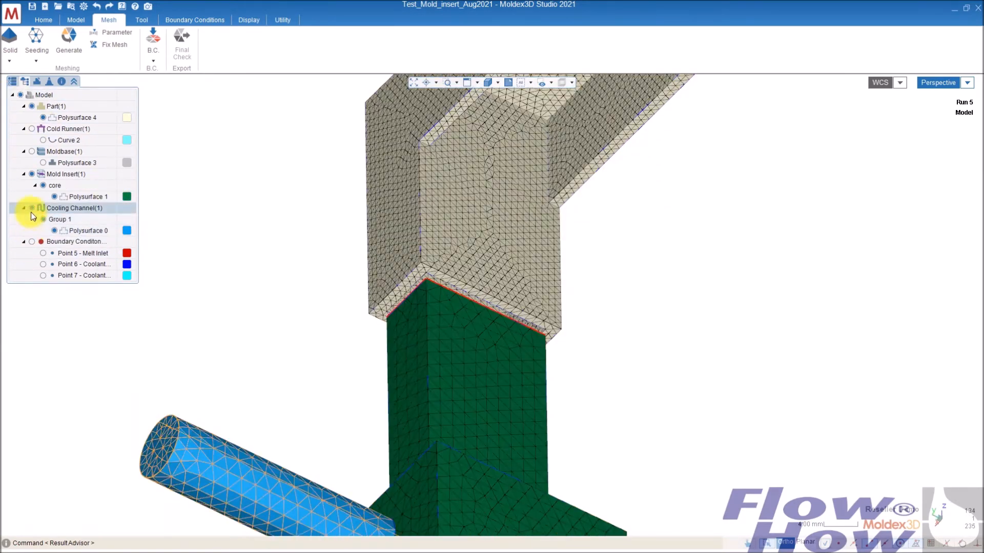
{"action": "left_click", "coordinate": [31, 208]}
{"action": "middle_click_drag", "start_coordinate": [378, 362], "coordinate": [378, 325]}
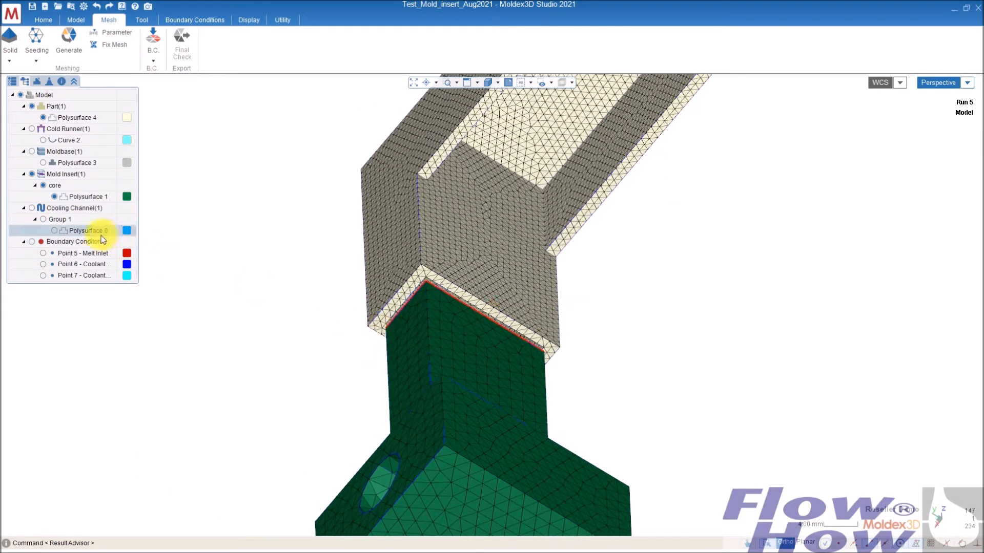
{"action": "left_click", "coordinate": [43, 186]}
{"action": "middle_click_drag", "start_coordinate": [381, 367], "coordinate": [359, 269]}
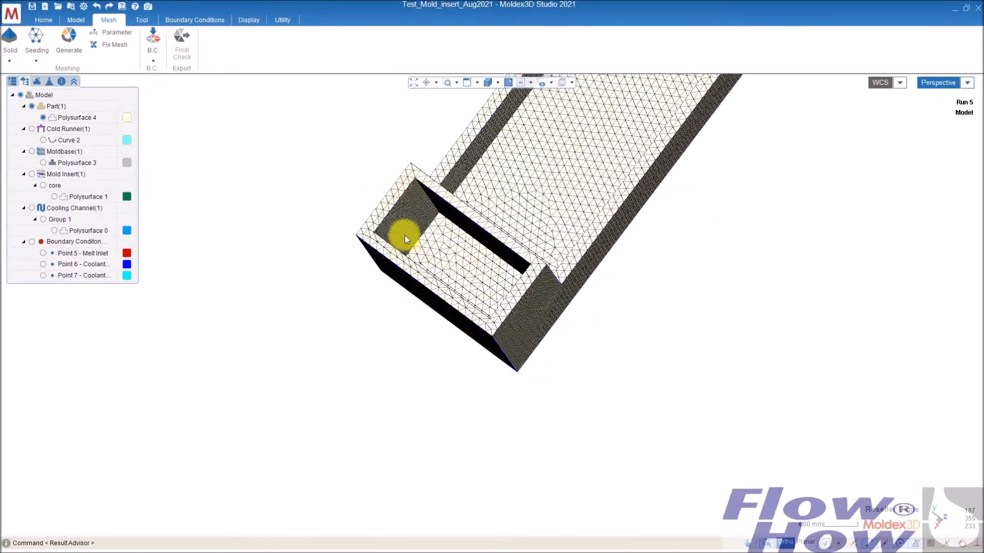
{"action": "middle_click_drag", "start_coordinate": [461, 225], "coordinate": [495, 234]}
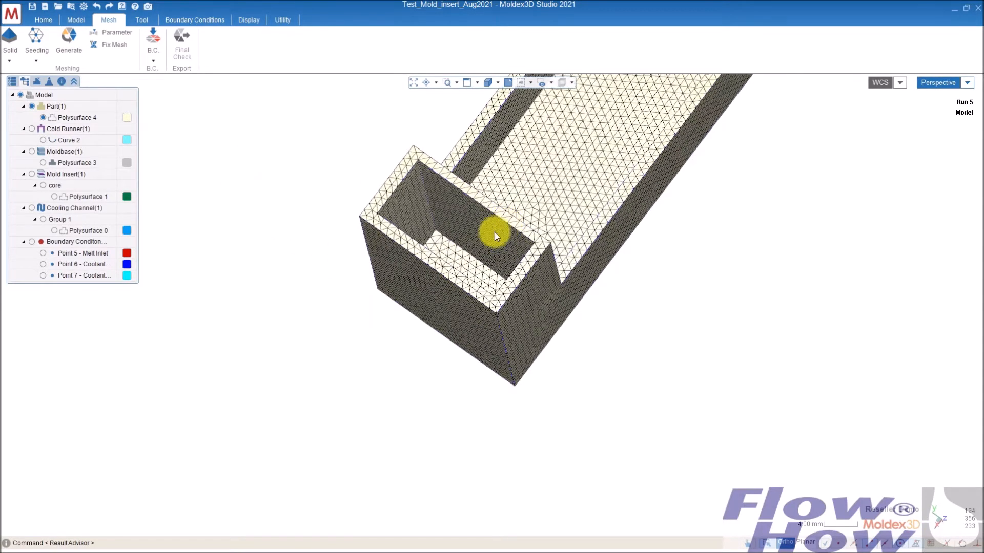
- Open surface mesh fixing and select the part's pocket faces where the insert sits, using neighbor surface selection
{"action": "left_click", "coordinate": [116, 45]}
{"action": "middle_click_drag", "start_coordinate": [486, 282], "coordinate": [500, 228]}
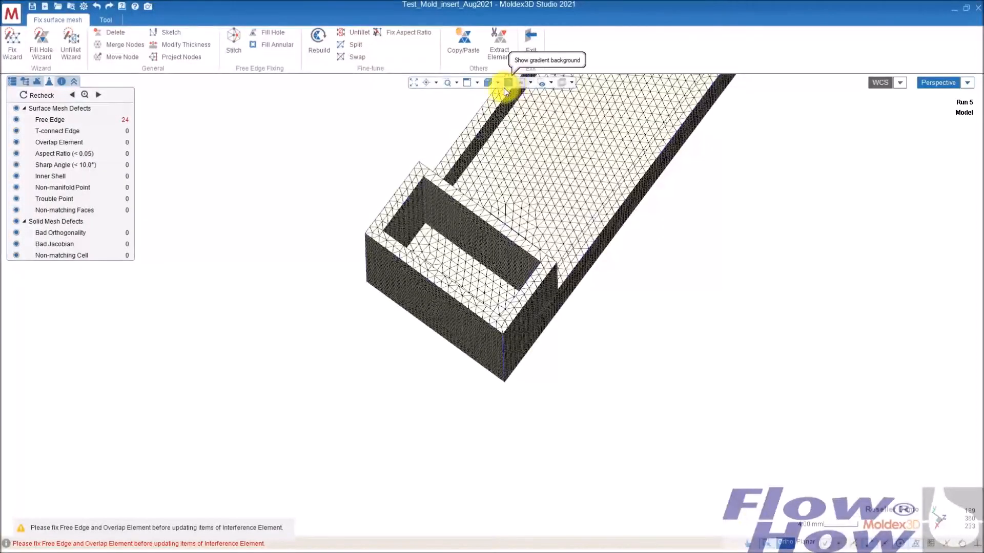
{"action": "left_click", "coordinate": [531, 82]}
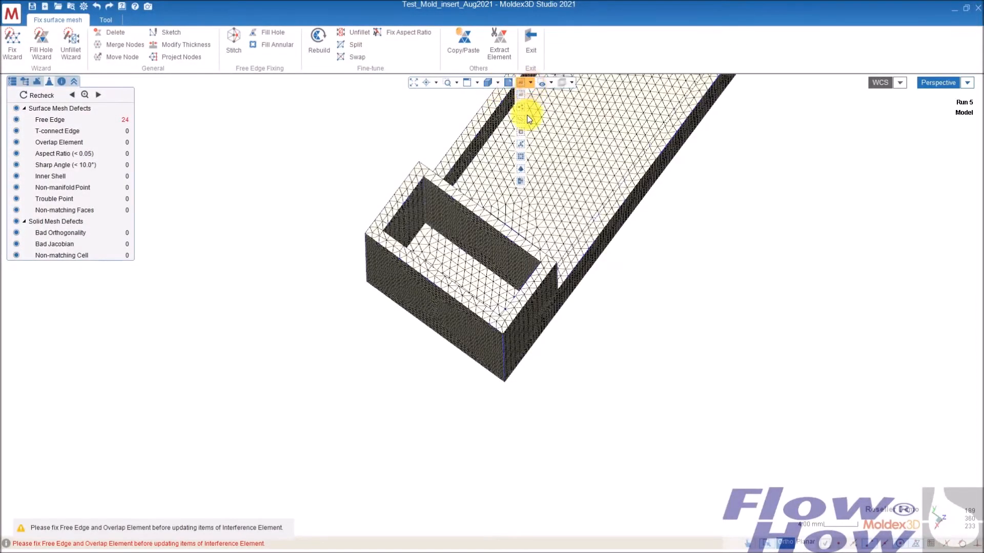
{"action": "left_click", "coordinate": [521, 156]}
{"action": "middle_click_drag", "start_coordinate": [662, 264], "coordinate": [638, 277]}
{"action": "left_click", "coordinate": [461, 271]}
{"action": "middle_click_drag", "start_coordinate": [608, 346], "coordinate": [632, 296]}
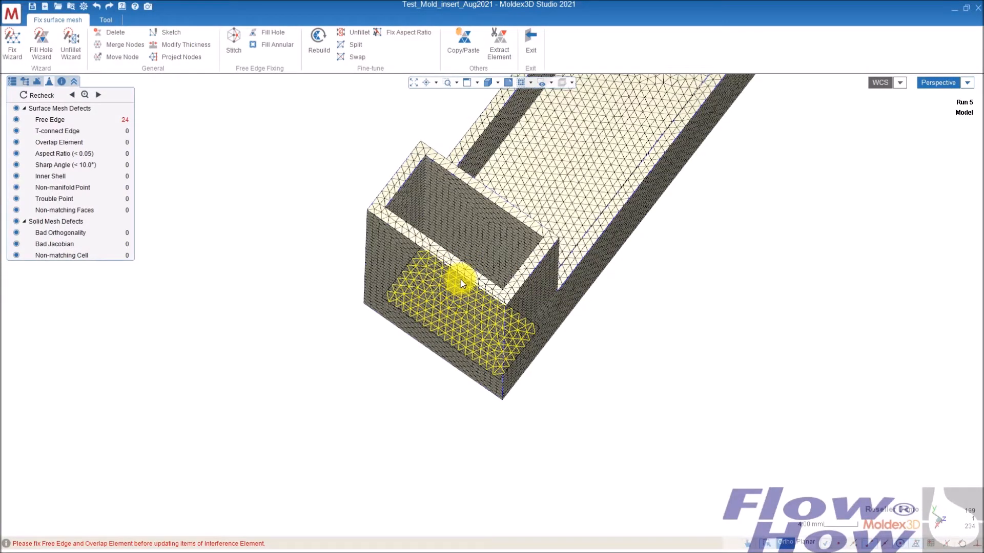
{"action": "middle_click_drag", "start_coordinate": [447, 298], "coordinate": [472, 209]}
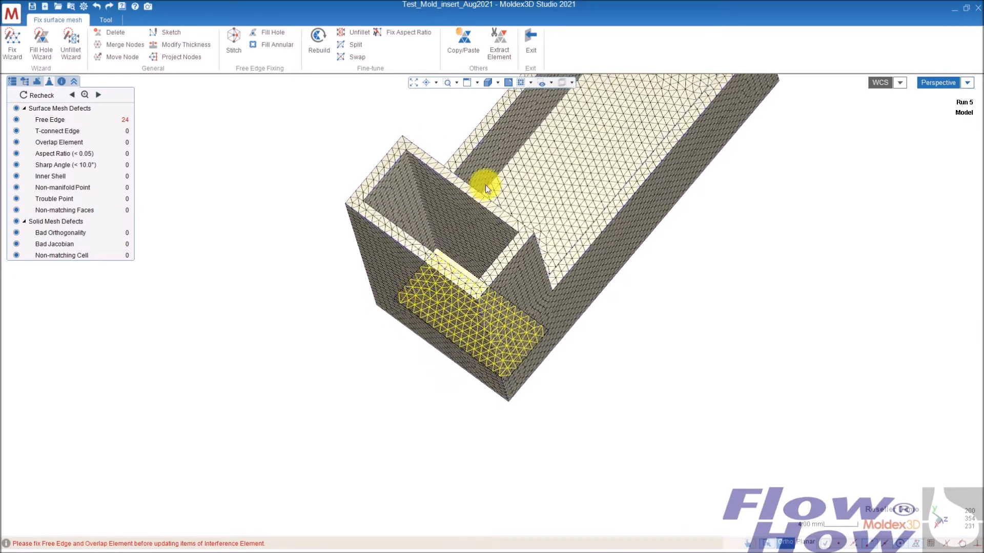
{"action": "middle_click_drag", "start_coordinate": [441, 278], "coordinate": [462, 281]}
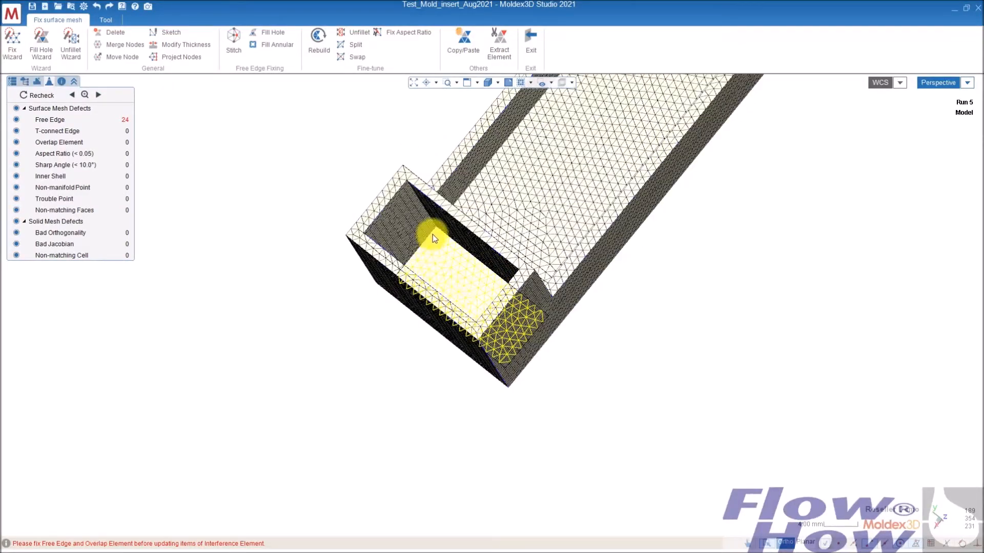
{"action": "left_click", "coordinate": [521, 82]}
{"action": "middle_click_drag", "start_coordinate": [427, 303], "coordinate": [474, 194]}
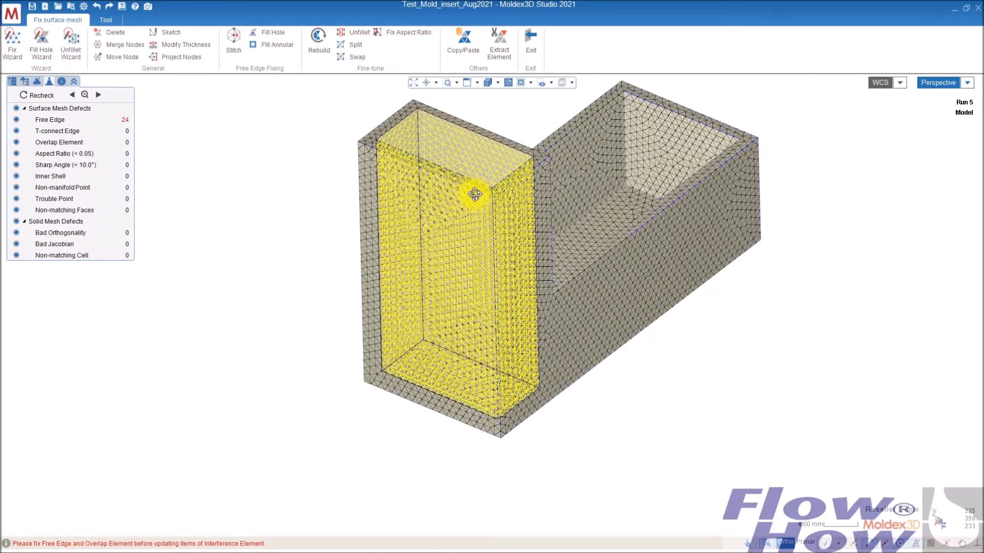
{"action": "mouse_move", "coordinate": [532, 251]}
{"action": "middle_mouse_down"}
{"action": "mouse_move", "coordinate": [502, 286]}
{"action": "mouse_move", "coordinate": [549, 229]}
{"action": "mouse_move", "coordinate": [528, 257]}
{"action": "mouse_move", "coordinate": [534, 238]}
{"action": "middle_mouse_up"}
- Copy the selected part mesh elements and paste them onto the mold insert core's Polysurface 1
{"action": "left_click", "coordinate": [478, 44]}
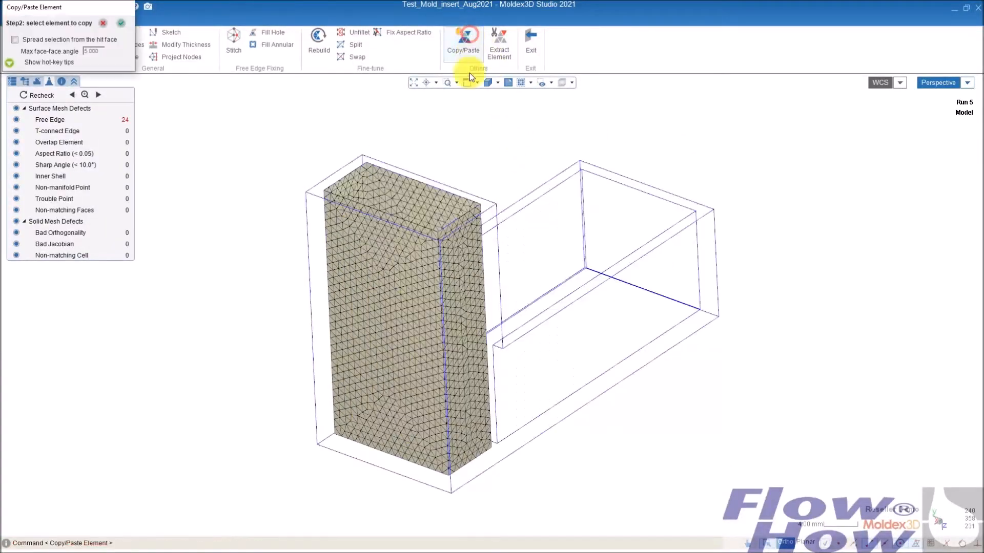
{"action": "left_click_drag", "start_coordinate": [230, 502], "coordinate": [571, 127]}
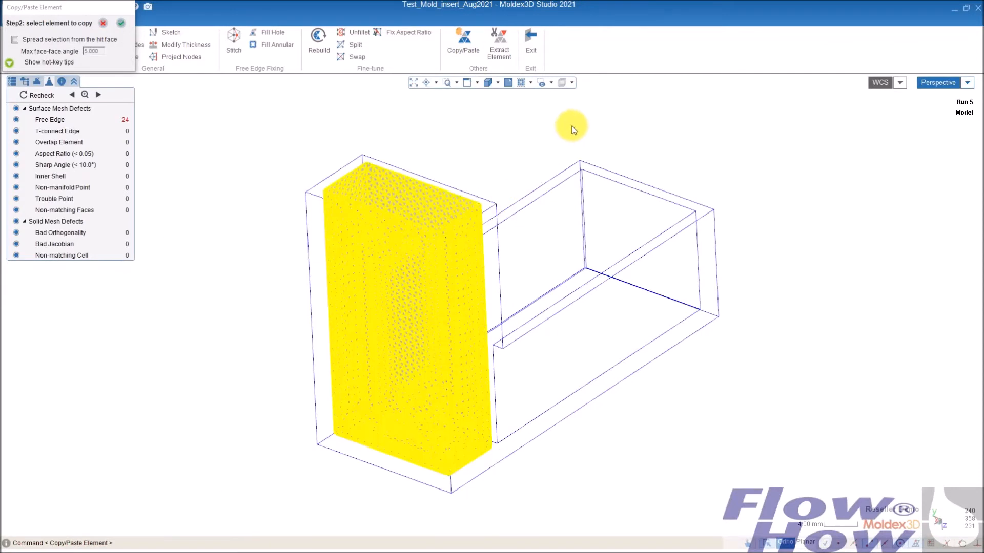
{"action": "left_click", "coordinate": [122, 23]}
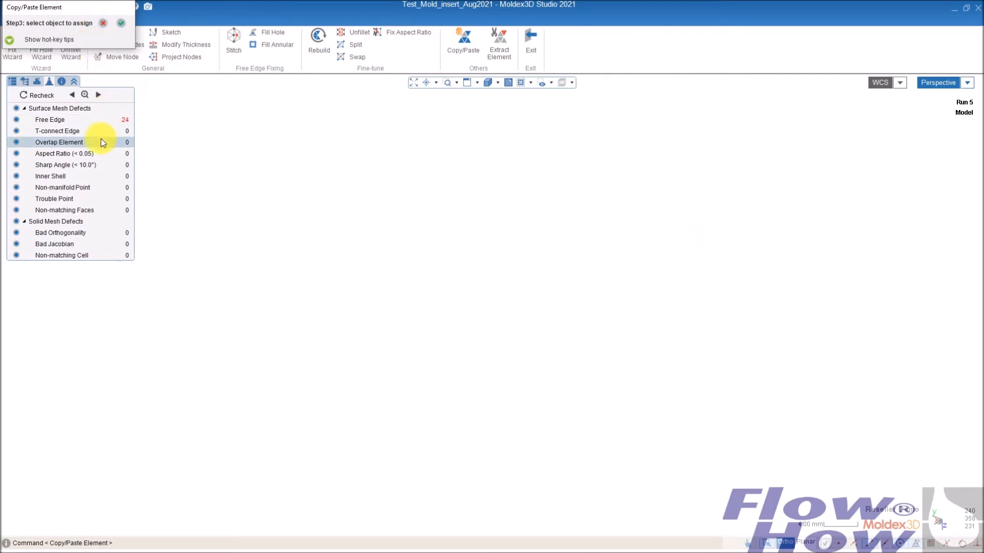
{"action": "left_click", "coordinate": [23, 82]}
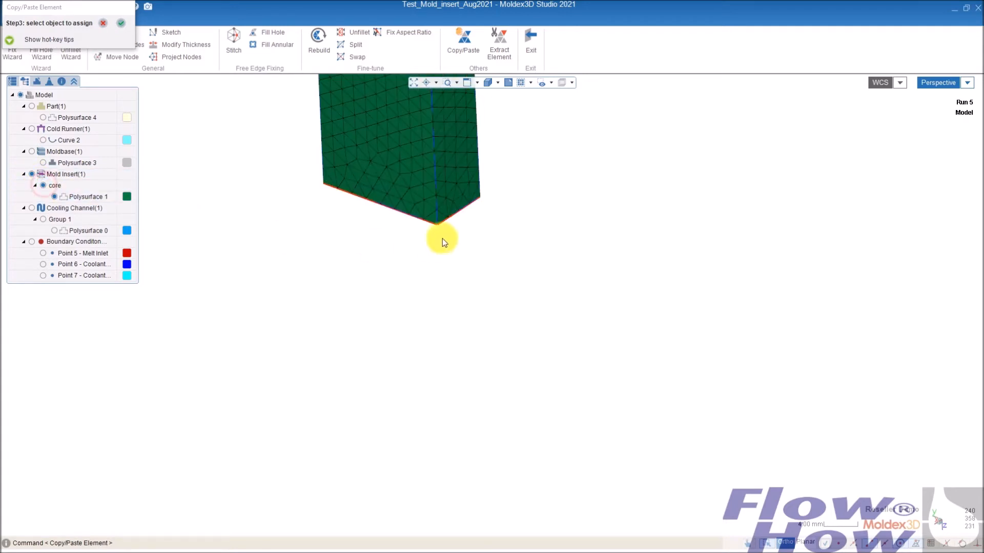
{"action": "left_click", "coordinate": [434, 178]}
{"action": "middle_click_drag", "start_coordinate": [557, 184], "coordinate": [531, 369]}
{"action": "left_click", "coordinate": [121, 22]}
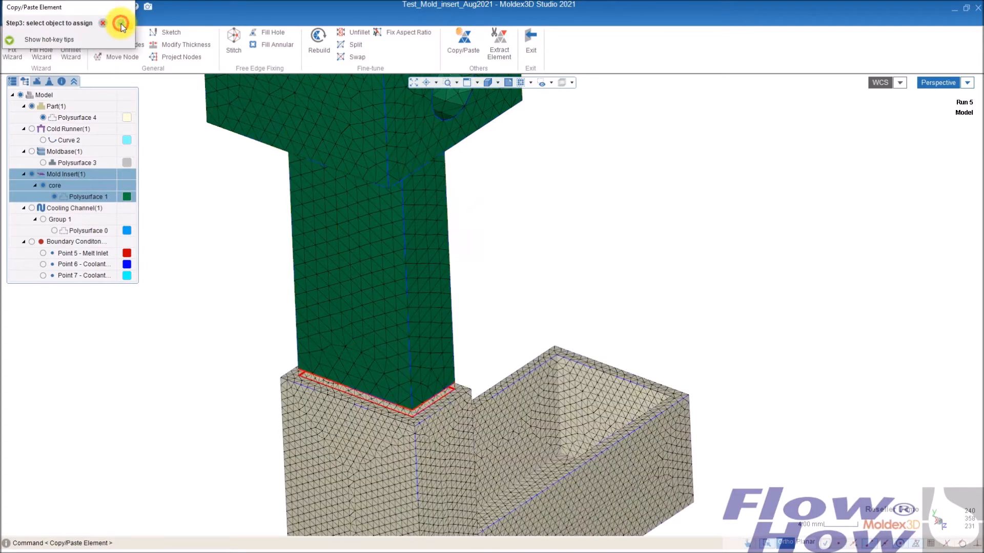
- Hide the part and fill the annular gap between the pasted mesh and the insert core's edge loop
{"action": "right_click_drag", "start_coordinate": [482, 401], "coordinate": [488, 224]}
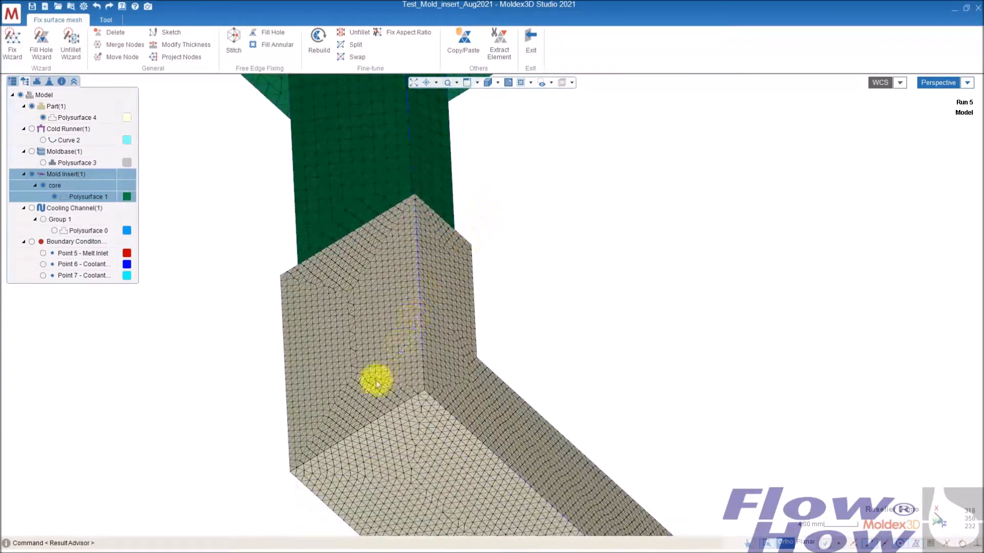
{"action": "left_click", "coordinate": [32, 107]}
{"action": "right_click_drag", "start_coordinate": [511, 393], "coordinate": [380, 282]}
{"action": "scroll", "coordinate": [331, 306], "scroll_direction": "up", "scroll_amount": 5}
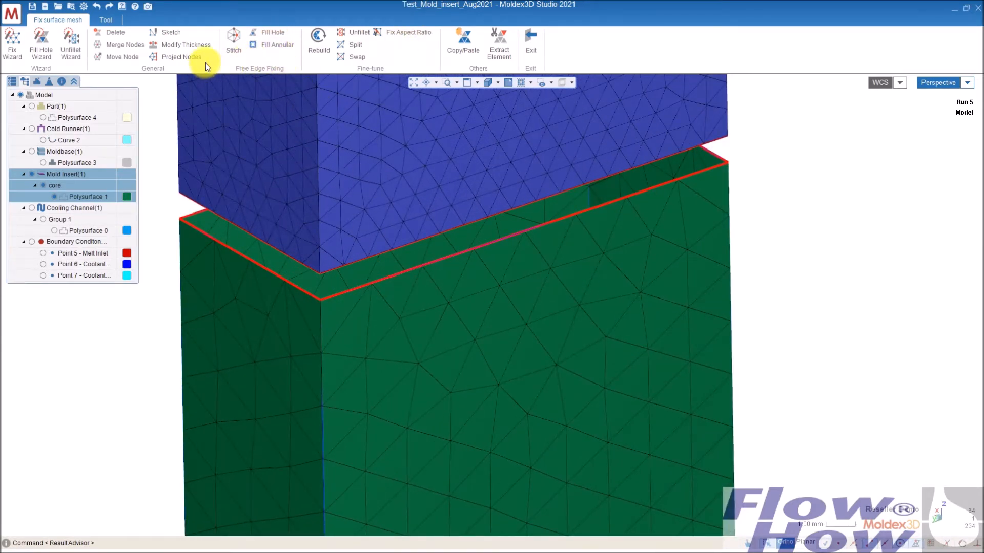
{"action": "left_click", "coordinate": [280, 44]}
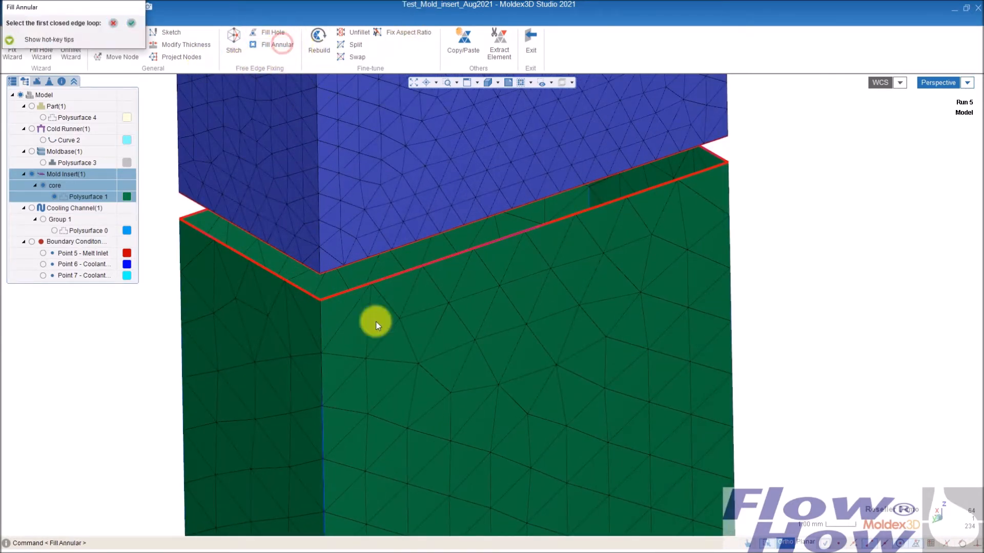
{"action": "left_click", "coordinate": [364, 283]}
{"action": "left_click", "coordinate": [129, 23]}
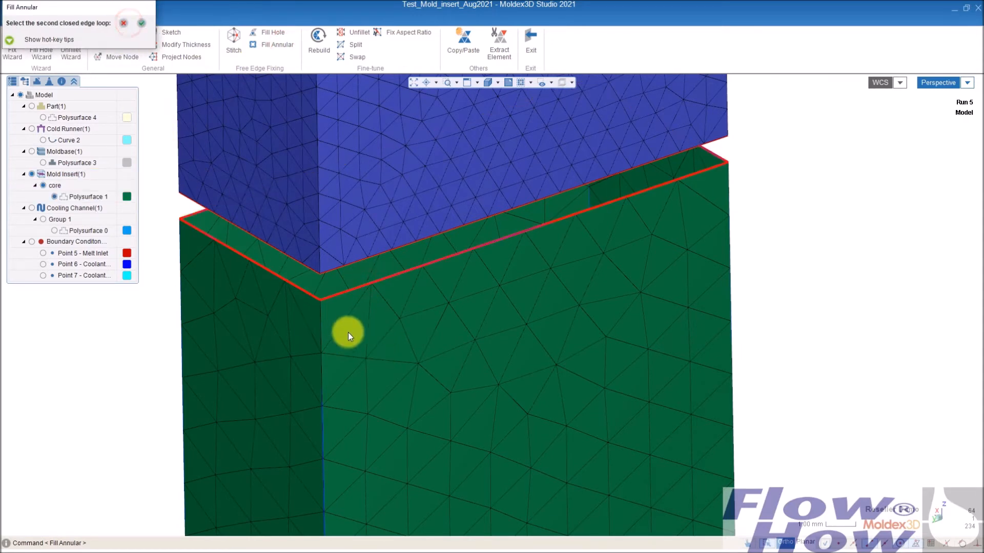
{"action": "left_click", "coordinate": [350, 264]}
{"action": "left_click", "coordinate": [139, 23]}
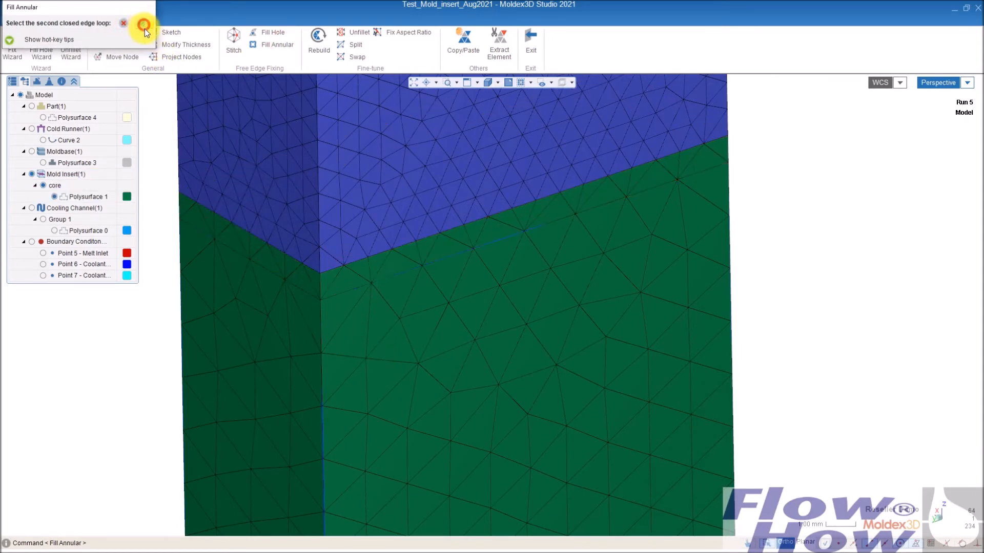
- Recheck the surface mesh defects and inspect the repaired insert mesh
{"action": "right_click_drag", "start_coordinate": [422, 287], "coordinate": [486, 222]}
{"action": "scroll", "coordinate": [517, 235], "scroll_direction": "down", "scroll_amount": 3}
{"action": "right_click_drag", "start_coordinate": [557, 264], "coordinate": [579, 336]}
{"action": "right_click_drag", "start_coordinate": [923, 350], "coordinate": [607, 361]}
{"action": "right_click_drag", "start_coordinate": [601, 313], "coordinate": [495, 303]}
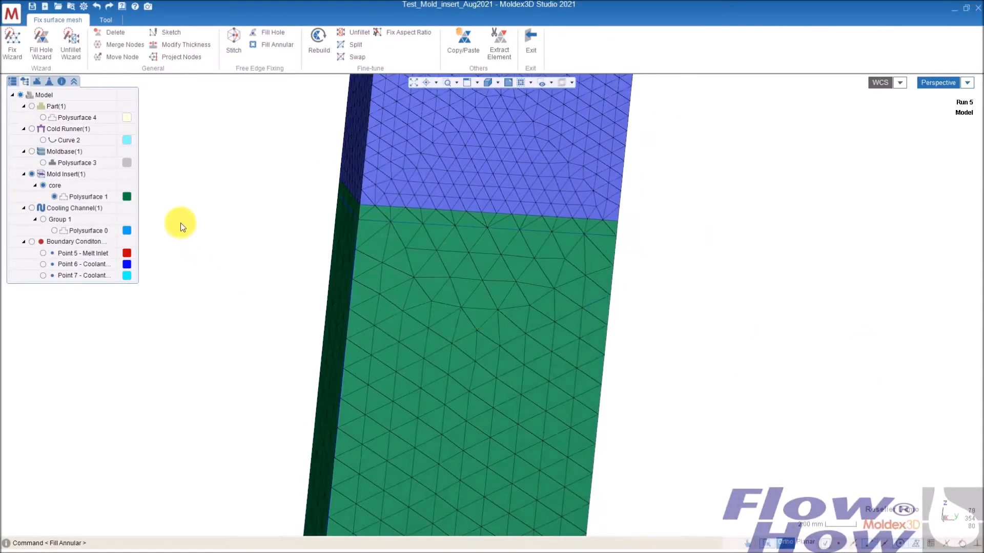
{"action": "left_click", "coordinate": [36, 80]}
{"action": "left_click", "coordinate": [49, 83]}
{"action": "left_click", "coordinate": [41, 95]}
{"action": "scroll", "coordinate": [561, 338], "scroll_direction": "down", "scroll_amount": 8}
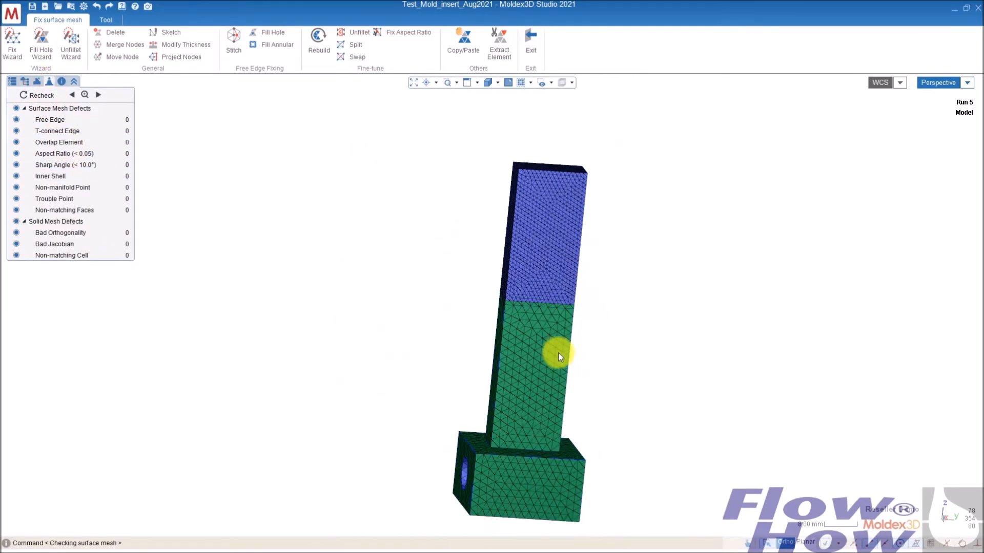
{"action": "mouse_move", "coordinate": [471, 386]}
{"action": "right_mouse_down"}
{"action": "mouse_move", "coordinate": [683, 333]}
{"action": "mouse_move", "coordinate": [740, 389]}
{"action": "mouse_move", "coordinate": [676, 395]}
{"action": "mouse_move", "coordinate": [492, 340]}
{"action": "right_mouse_up"}
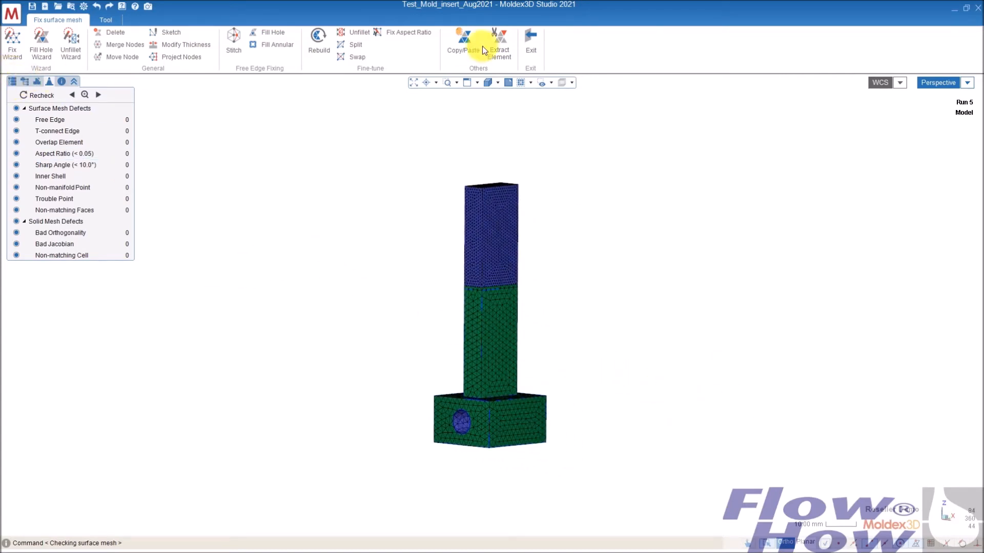
- Exit surface mesh fixing, save, and show the part, runner, moldbase, cooling channel and boundary conditions
{"action": "left_click", "coordinate": [531, 37]}
{"action": "left_click", "coordinate": [31, 7]}
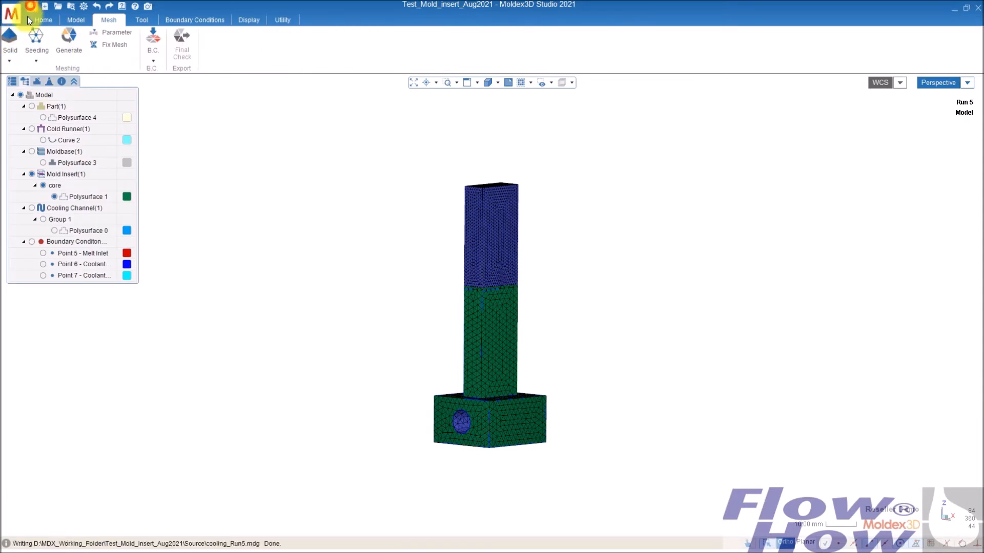
{"action": "left_click", "coordinate": [31, 106]}
{"action": "left_click", "coordinate": [32, 129]}
{"action": "left_click", "coordinate": [32, 151]}
{"action": "left_click", "coordinate": [32, 208]}
{"action": "left_click", "coordinate": [31, 241]}
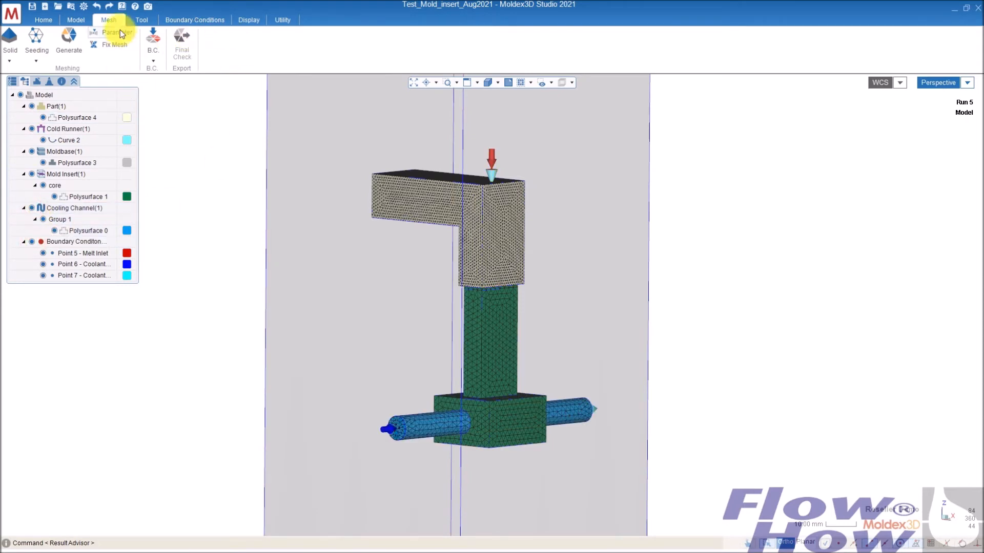
- Generate the BLM mesh for all components and run the final mesh check
{"action": "left_click", "coordinate": [68, 42]}
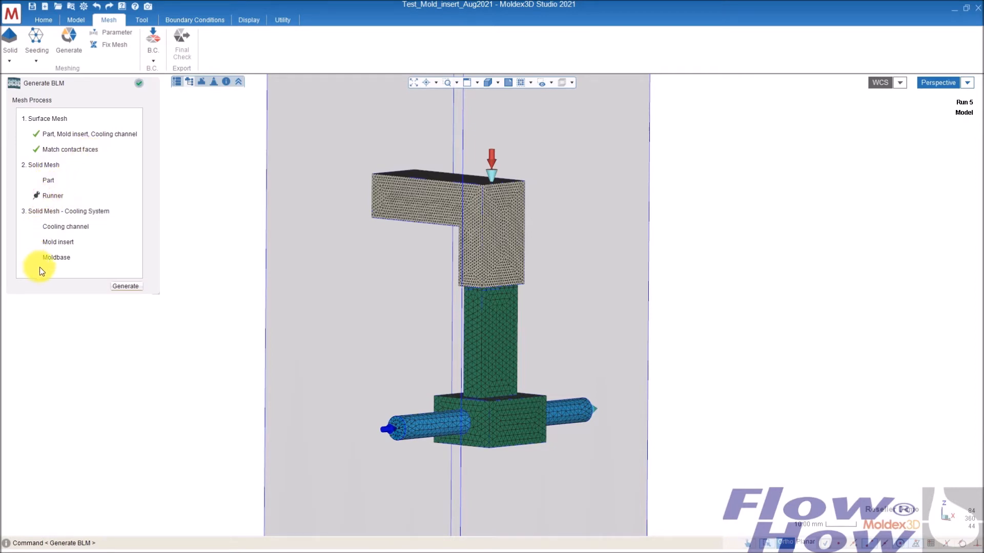
{"action": "left_click", "coordinate": [125, 286]}
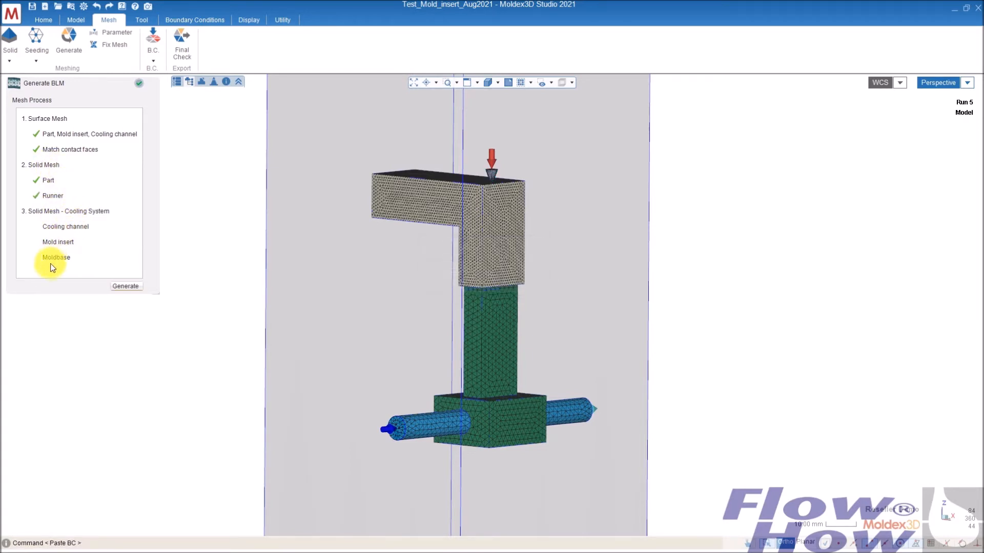
{"action": "left_click", "coordinate": [123, 287]}
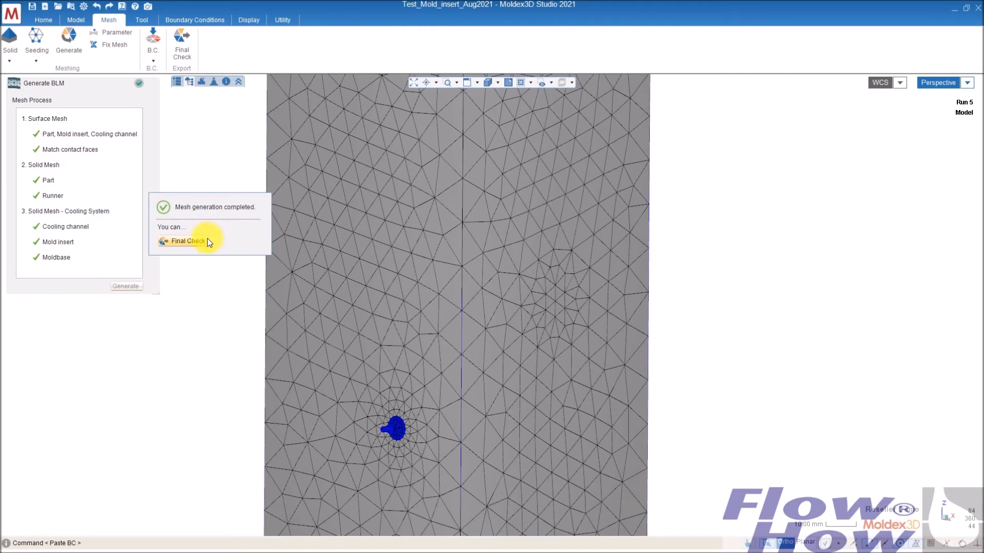
{"action": "left_click", "coordinate": [204, 240]}
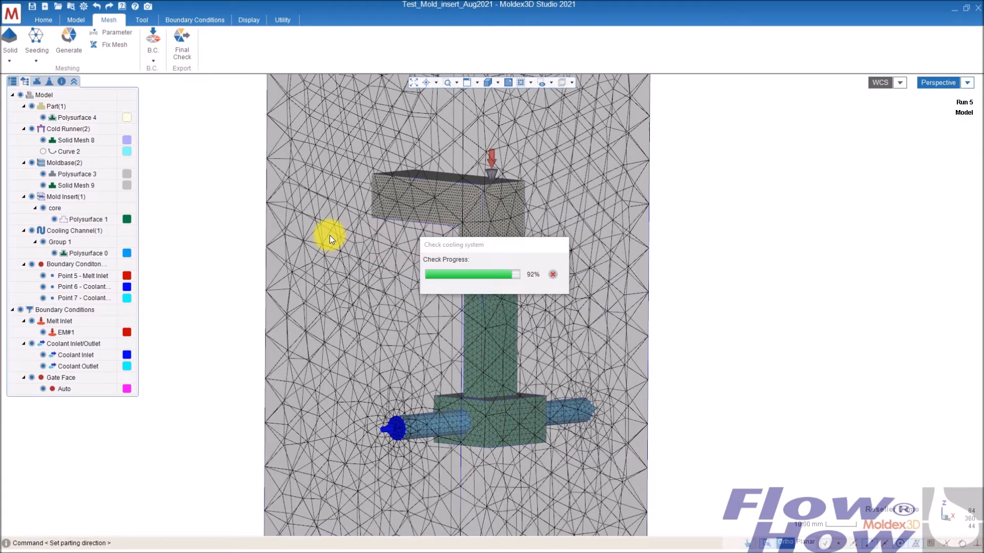
{"action": "left_click", "coordinate": [146, 83]}
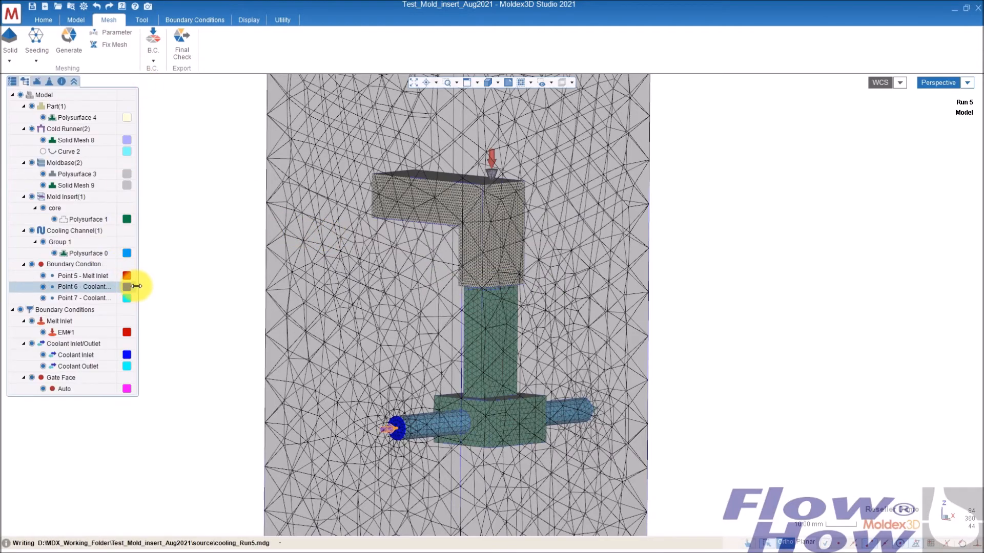
{"action": "middle_click_drag", "start_coordinate": [592, 318], "coordinate": [546, 315]}
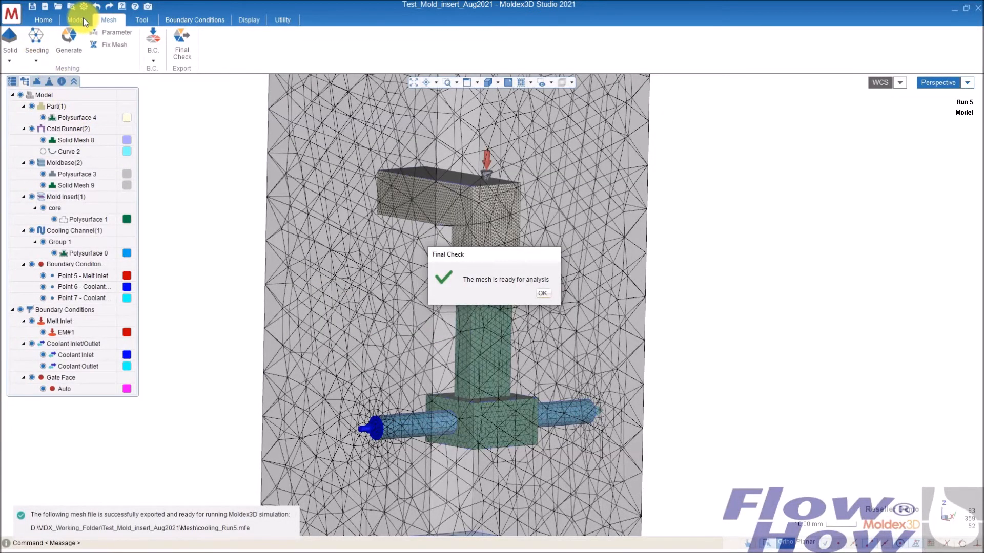
{"action": "left_click", "coordinate": [544, 296]}
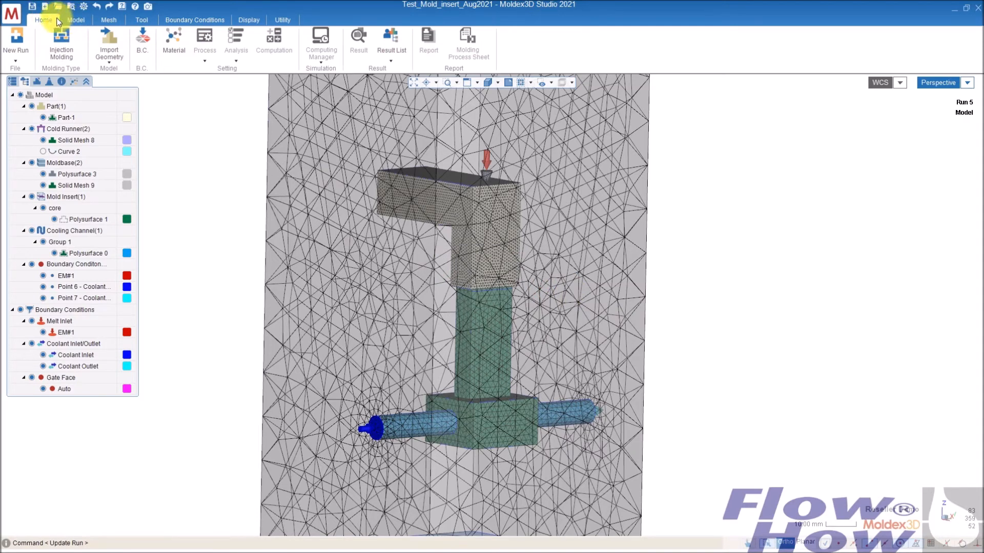
- Assign the material ABS_TerluranGP-22 to the melt inlet
{"action": "left_click", "coordinate": [13, 82]}
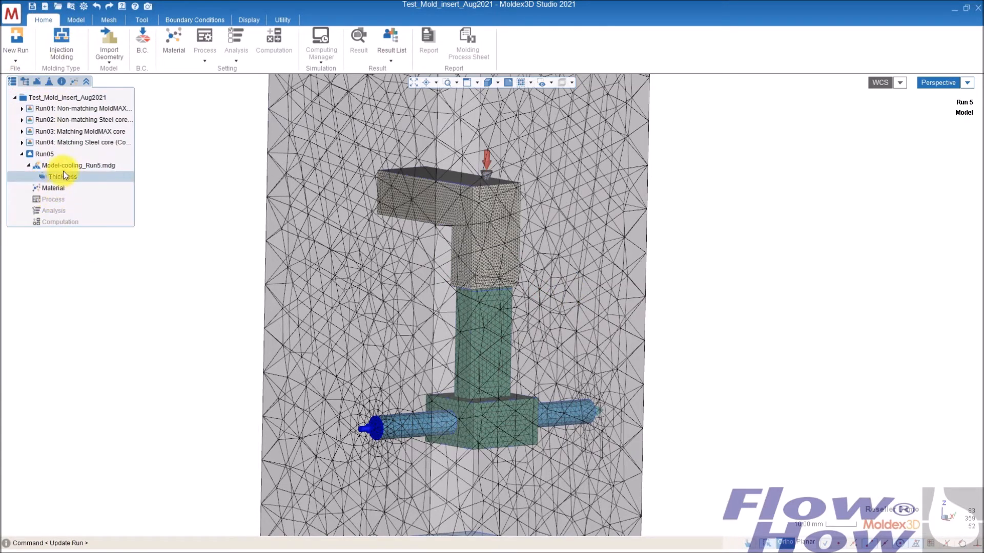
{"action": "left_click", "coordinate": [53, 189]}
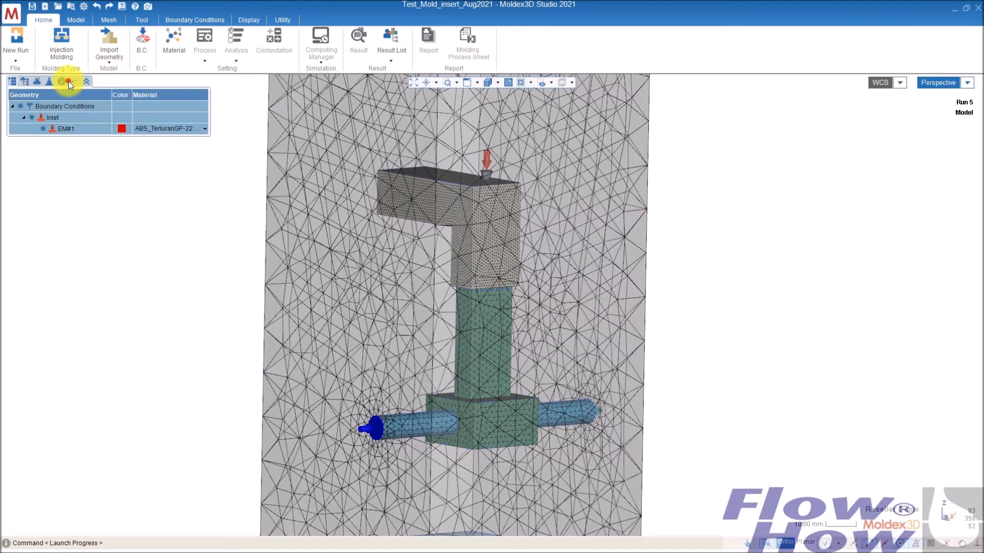
{"action": "left_click", "coordinate": [161, 129]}
{"action": "left_click", "coordinate": [161, 136]}
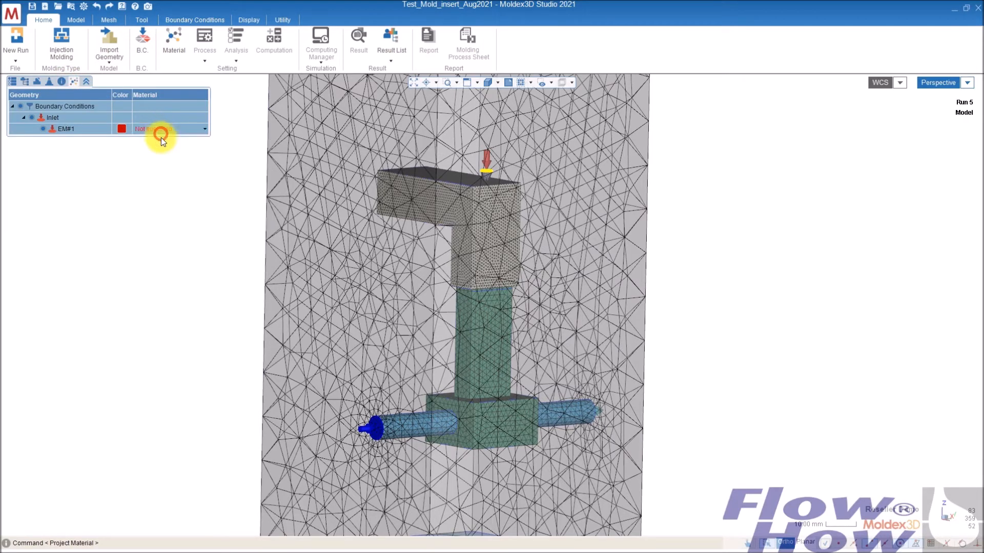
- Open the process wizard and set maximum injection pressure to 500 MPa and maximum packing pressure to 100 MPa
{"action": "left_click", "coordinate": [12, 81]}
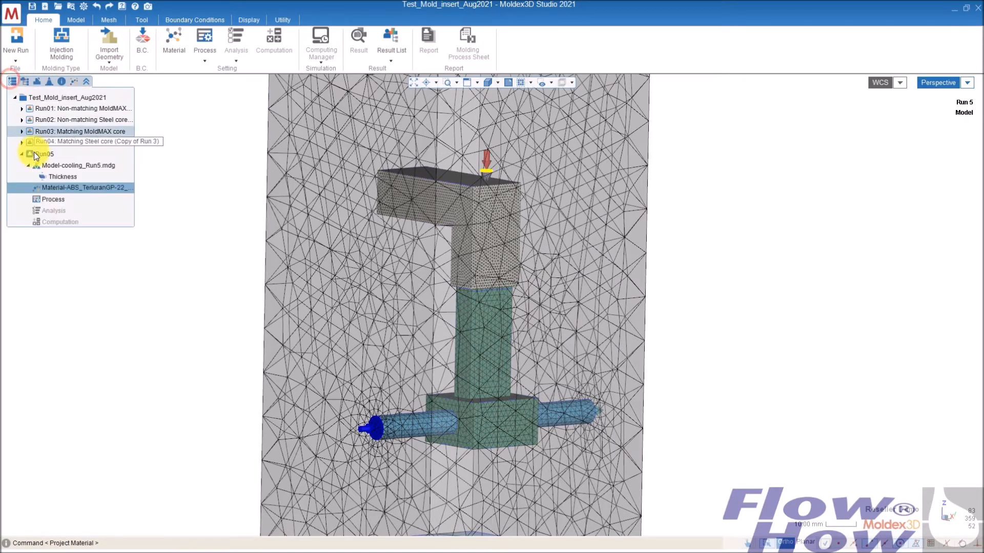
{"action": "left_click", "coordinate": [52, 200]}
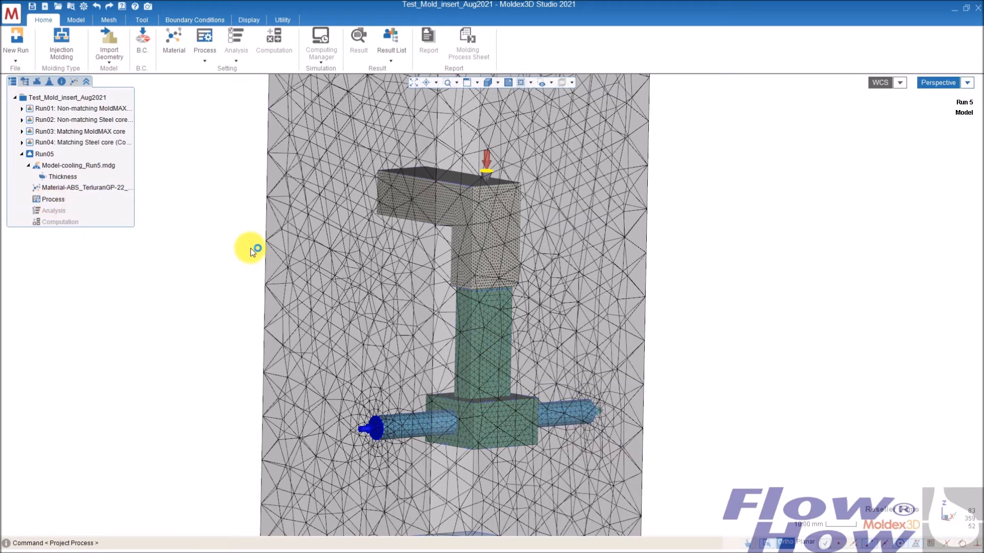
{"action": "left_click", "coordinate": [563, 288]}
{"action": "type", "text": "500"}
{"action": "key", "text": "Tab"}
{"action": "key", "text": "Tab"}
{"action": "type", "text": "100"}
{"action": "key", "text": "Tab"}
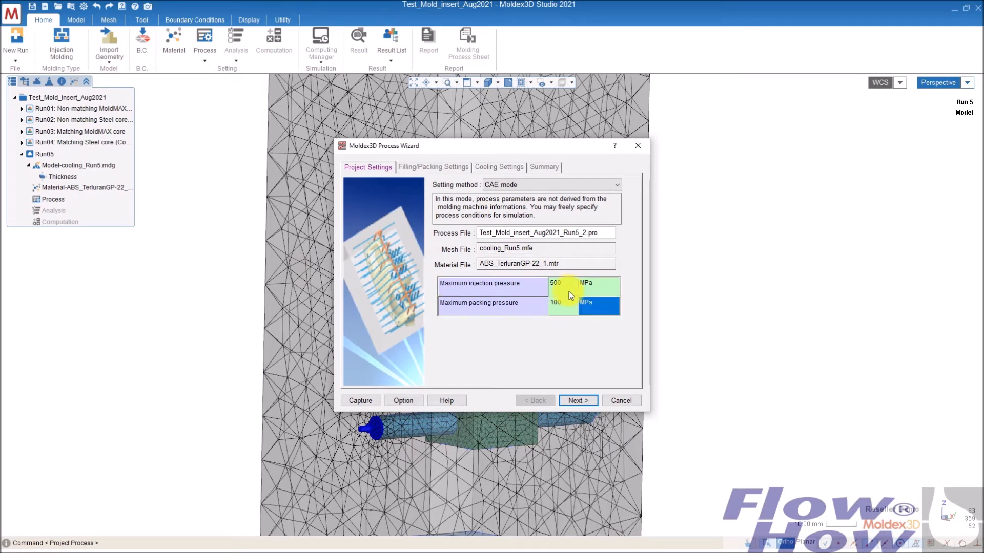
- Reduce the flow rate profile to a single section
{"action": "left_click", "coordinate": [579, 399]}
{"action": "left_click", "coordinate": [496, 193]}
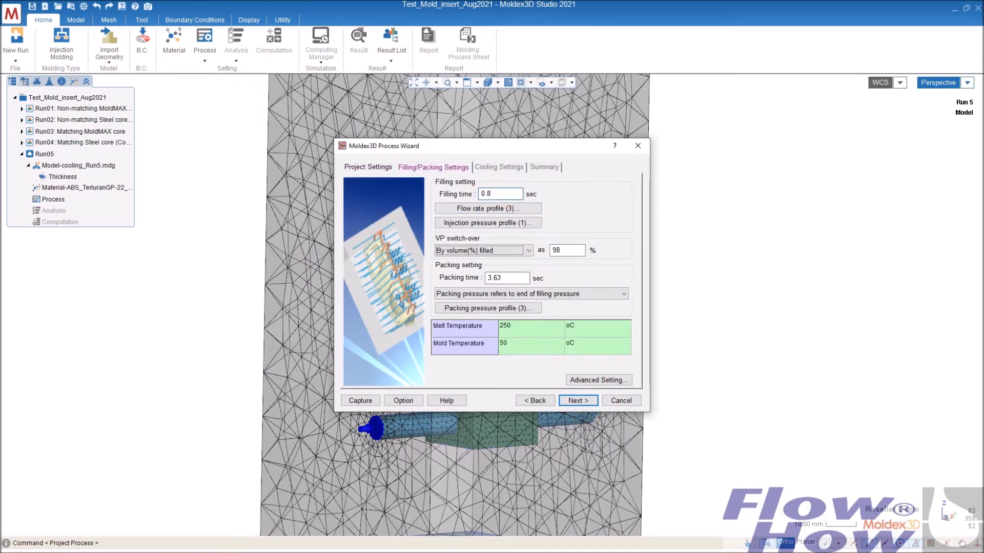
{"action": "left_click", "coordinate": [507, 208]}
{"action": "left_click", "coordinate": [590, 170]}
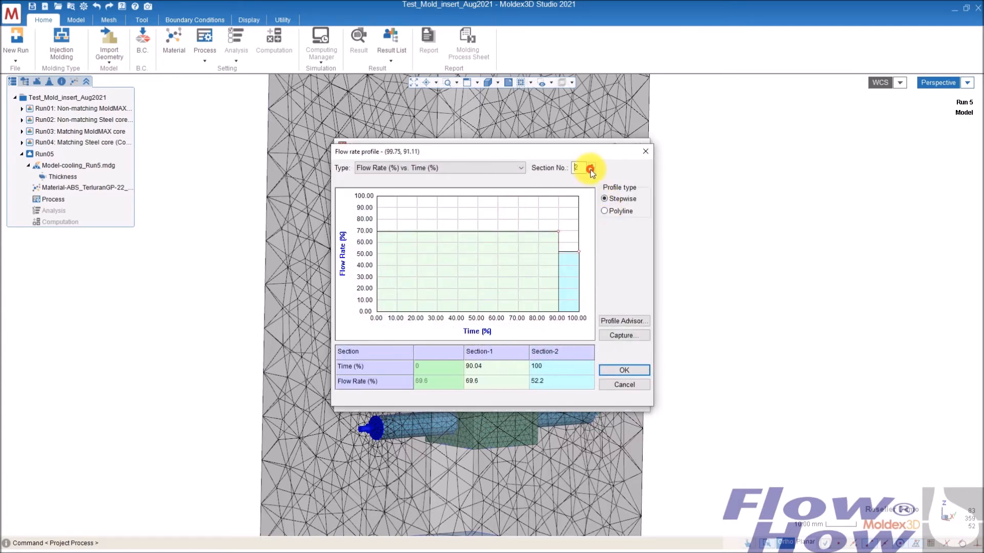
{"action": "left_click", "coordinate": [590, 170]}
{"action": "left_click", "coordinate": [629, 369]}
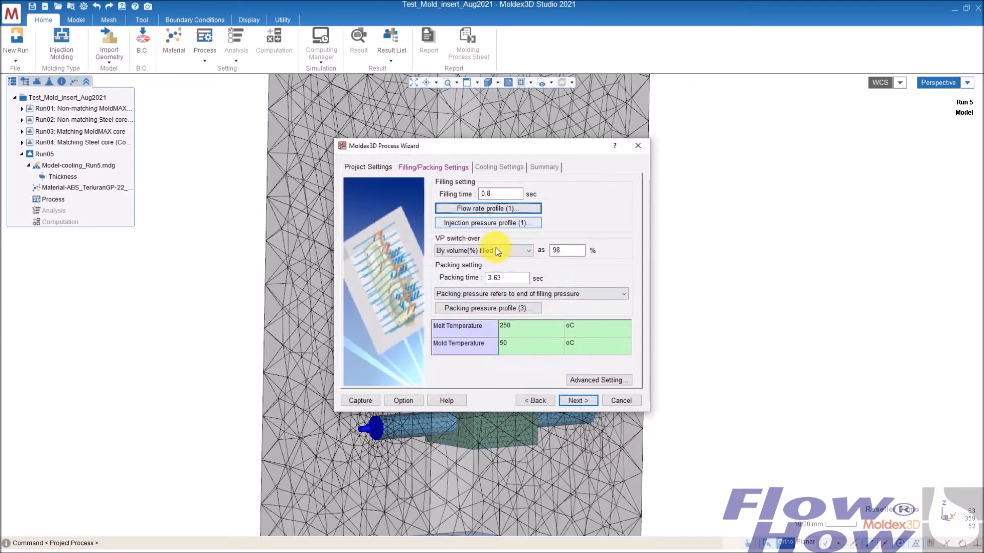
- Set the packing time to 5 sec and make packing pressure refer to machine pressure
{"action": "double_click", "coordinate": [503, 278]}
{"action": "left_click", "coordinate": [518, 294]}
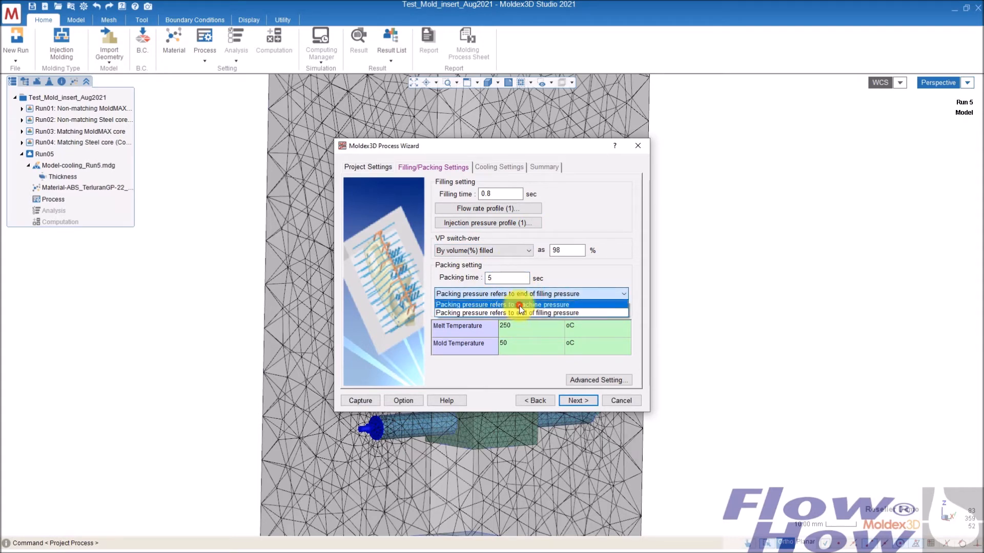
{"action": "left_click", "coordinate": [520, 305]}
- Set the packing pressure profile's section to 35%
{"action": "left_click", "coordinate": [514, 308]}
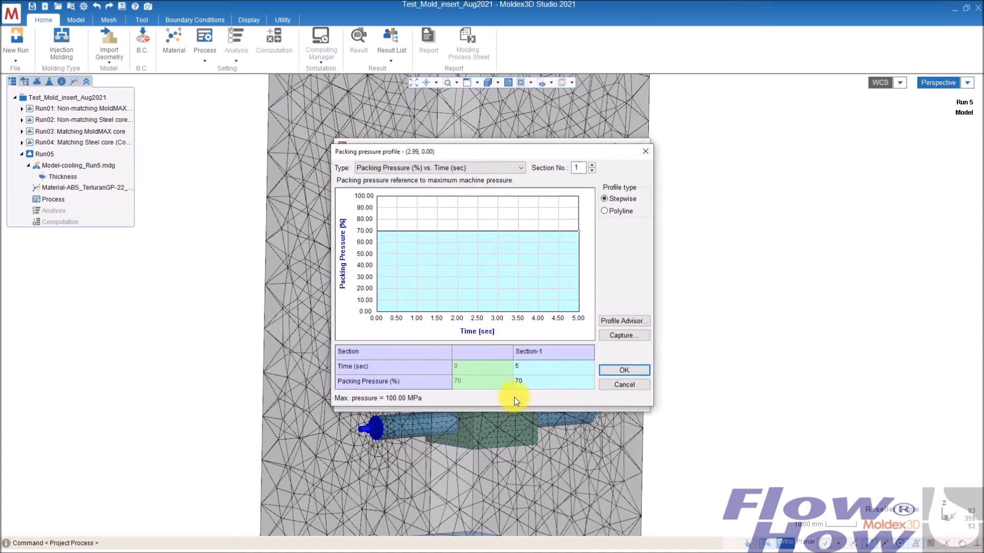
{"action": "left_click", "coordinate": [549, 390]}
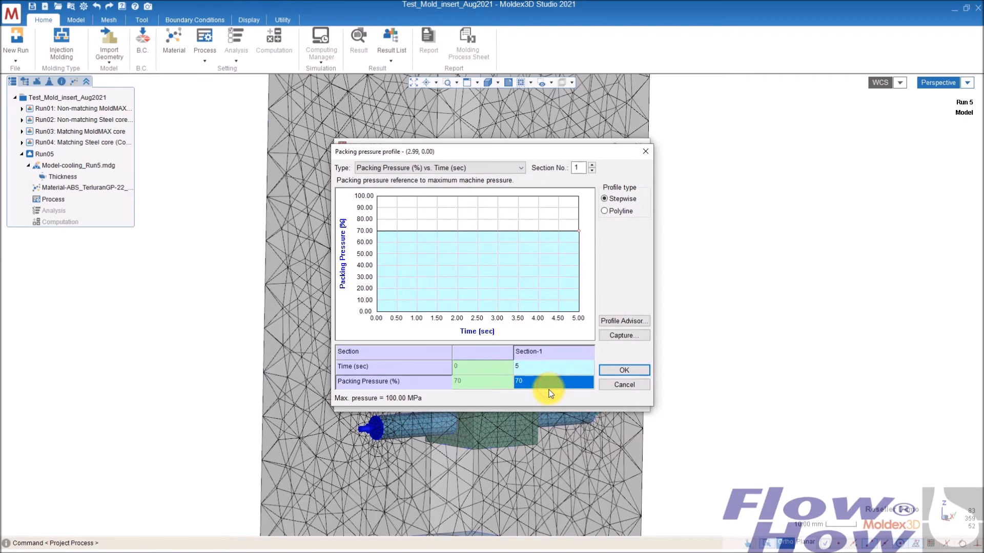
{"action": "type", "text": "35"}
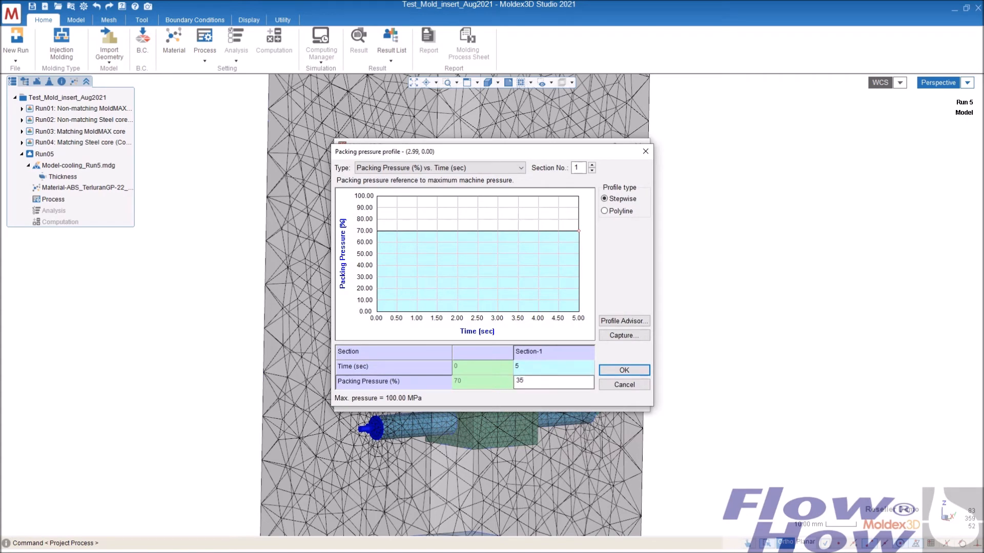
{"action": "left_click", "coordinate": [626, 370]}
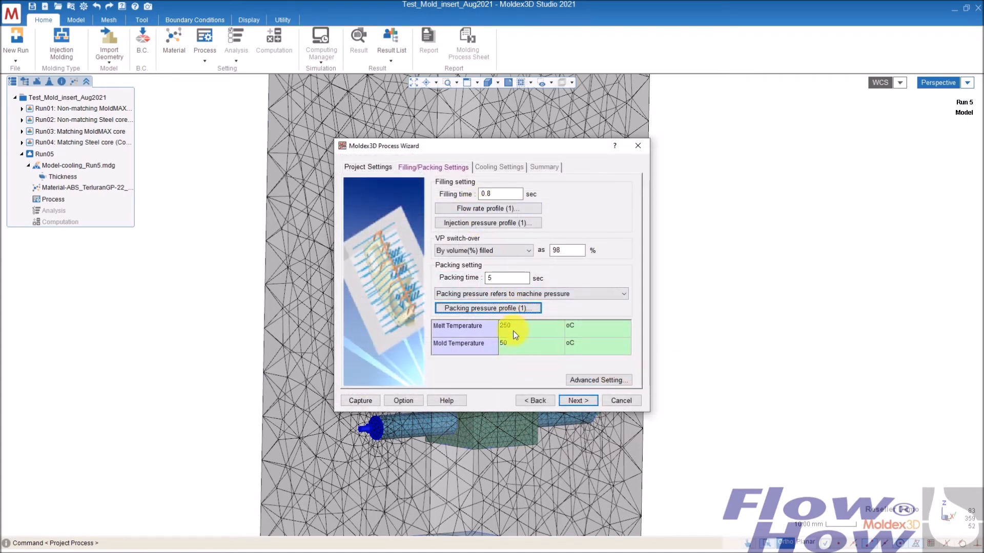
- Keep Transient cooling and set the initial mold temperature to 30 °C
{"action": "left_click", "coordinate": [575, 400]}
{"action": "left_click", "coordinate": [594, 195]}
{"action": "left_click", "coordinate": [594, 195]}
{"action": "left_click", "coordinate": [588, 215]}
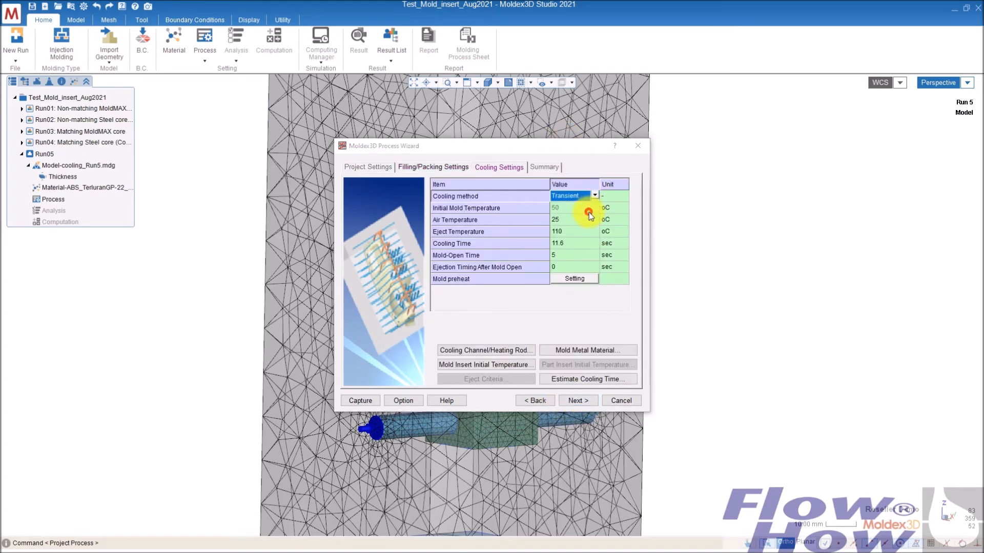
{"action": "left_click", "coordinate": [528, 306]}
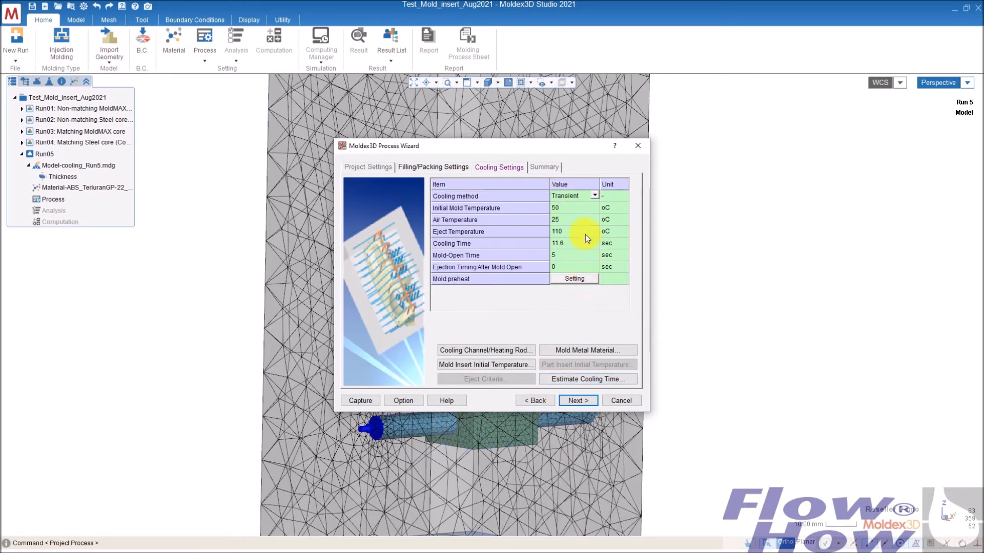
{"action": "left_click", "coordinate": [565, 208]}
{"action": "type", "text": "30"}
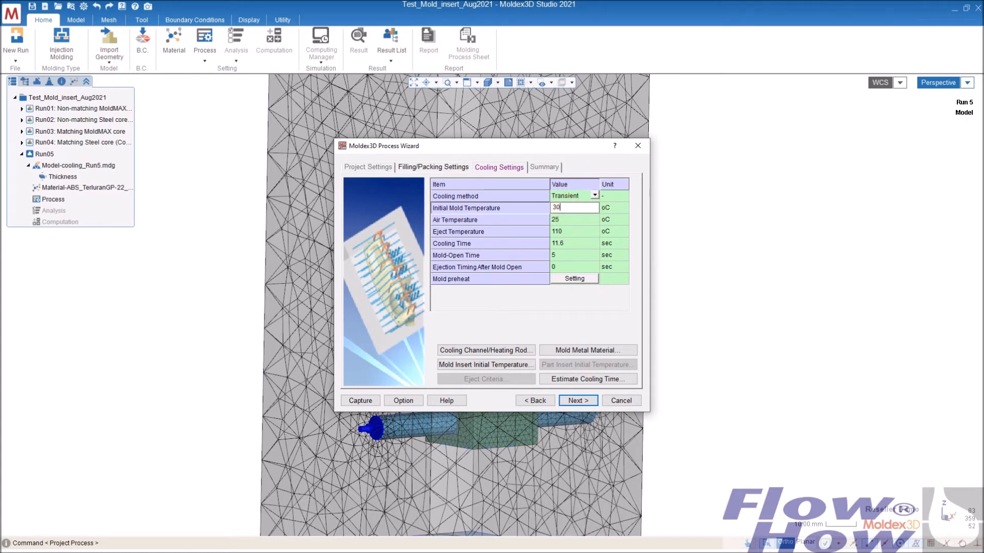
- Check the summary, then set cooling time to 5 sec and mold-open time to 3 sec
{"action": "left_click", "coordinate": [579, 401]}
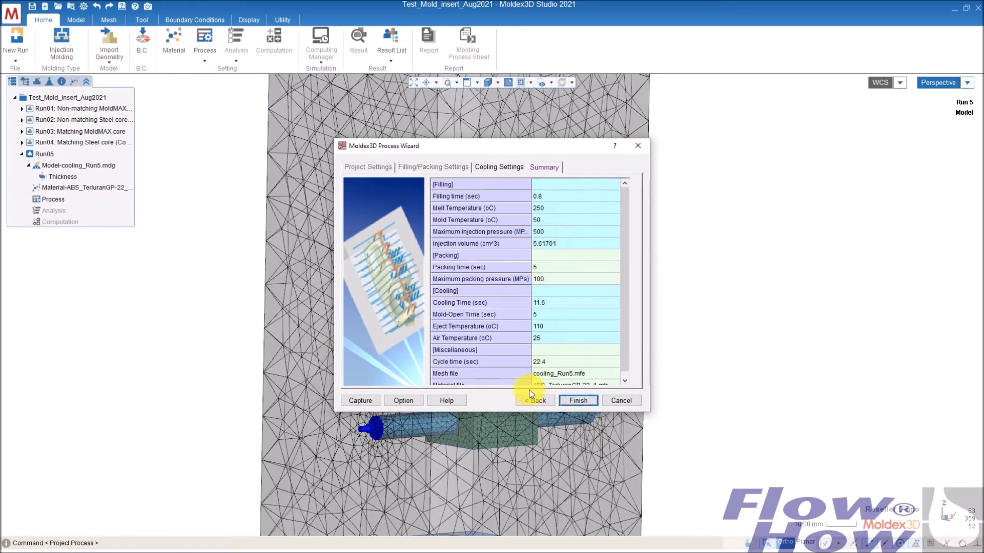
{"action": "left_click", "coordinate": [535, 400]}
{"action": "left_click", "coordinate": [572, 243]}
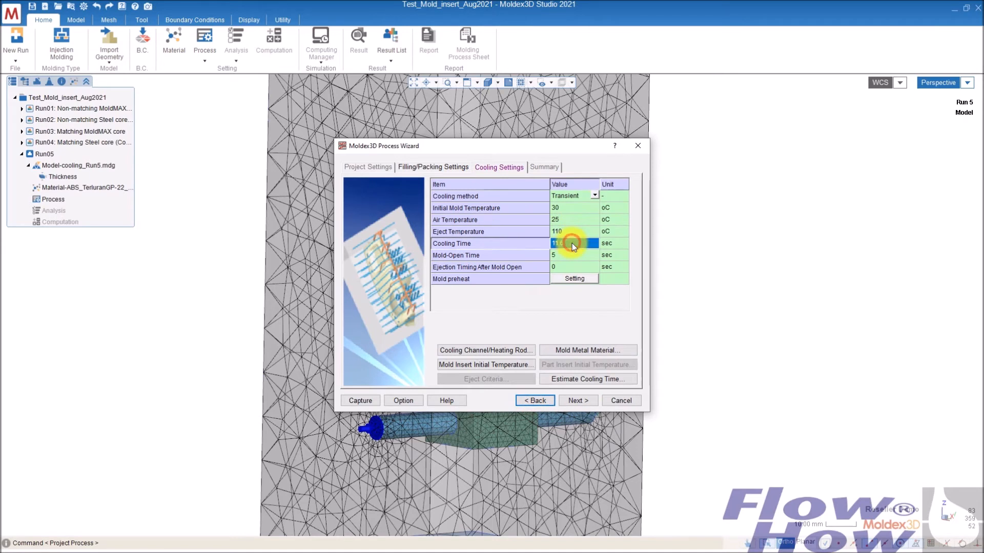
{"action": "type", "text": "5"}
{"action": "left_click", "coordinate": [561, 256]}
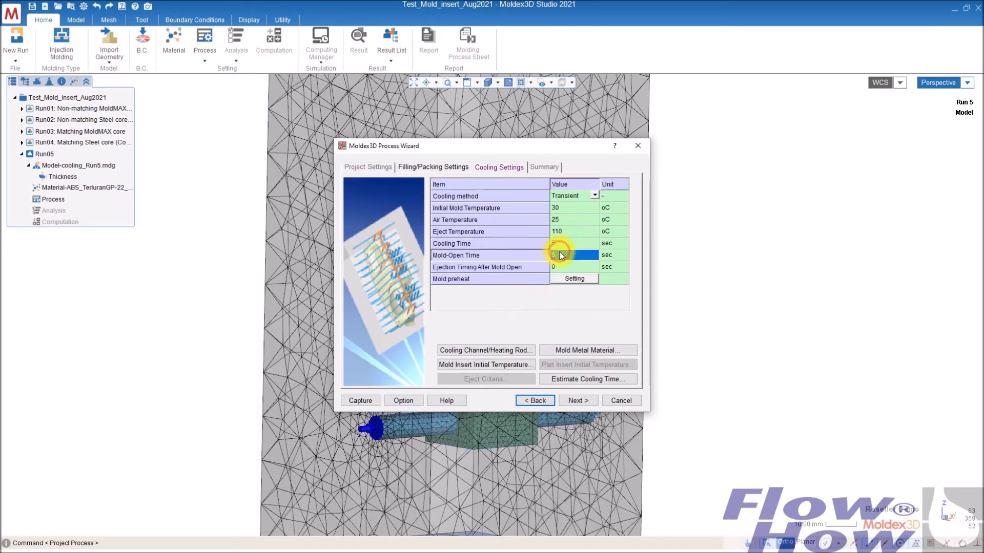
{"action": "type", "text": "3"}
- Review the cooling channel settings and set the mold insert's metal material to MoldMAX SC
{"action": "left_click", "coordinate": [514, 352]}
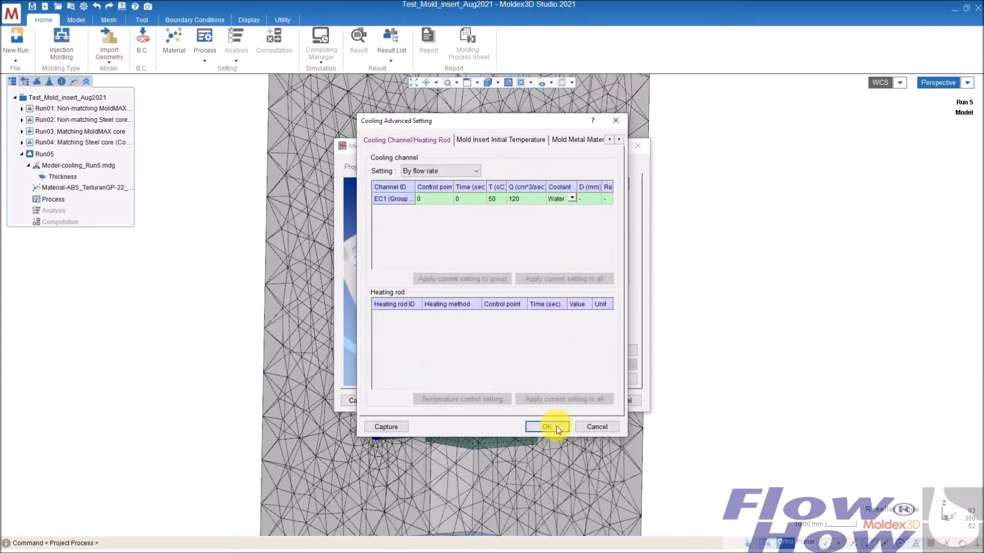
{"action": "left_click", "coordinate": [547, 427]}
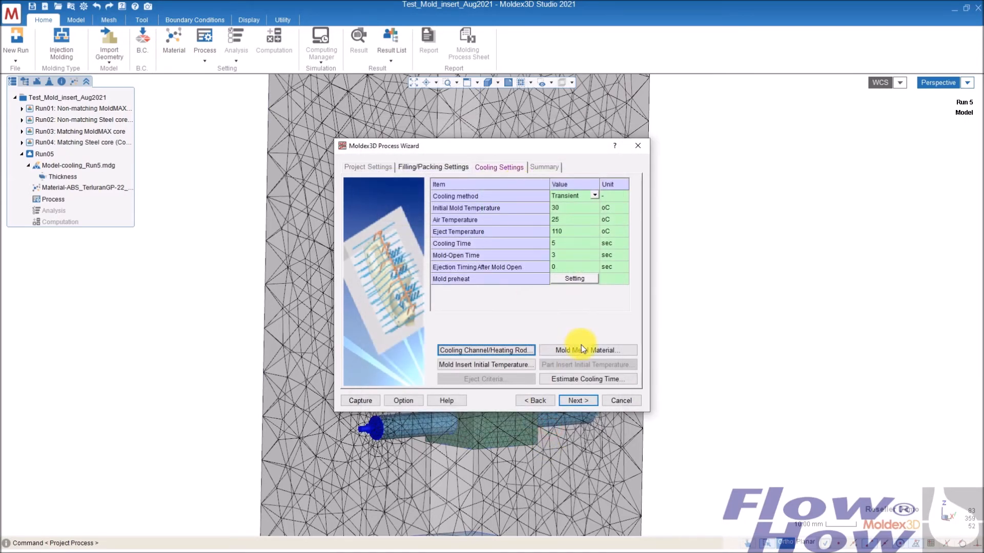
{"action": "left_click", "coordinate": [579, 349]}
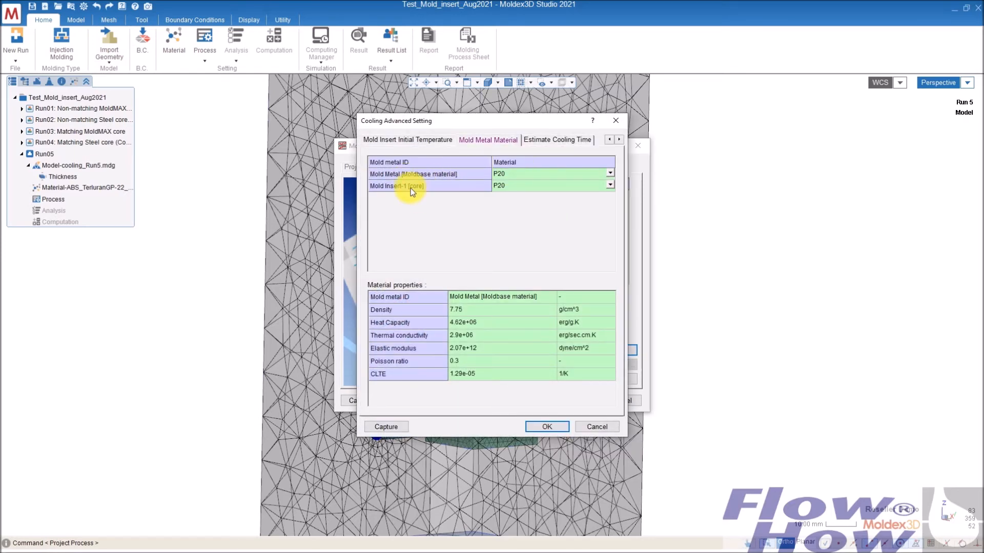
{"action": "left_click", "coordinate": [610, 186]}
{"action": "left_click", "coordinate": [611, 186]}
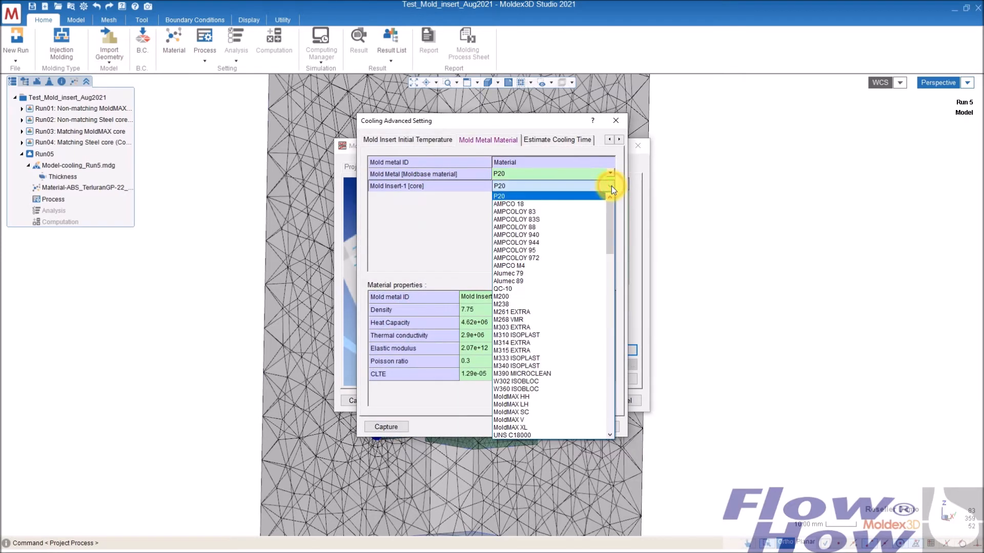
{"action": "left_click_drag", "start_coordinate": [614, 229], "coordinate": [617, 278]}
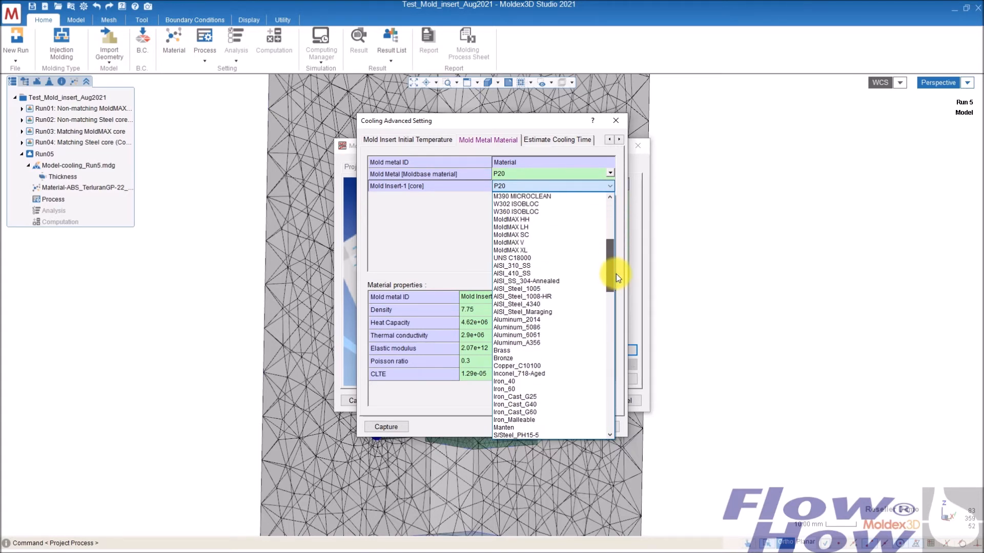
{"action": "left_click", "coordinate": [511, 235]}
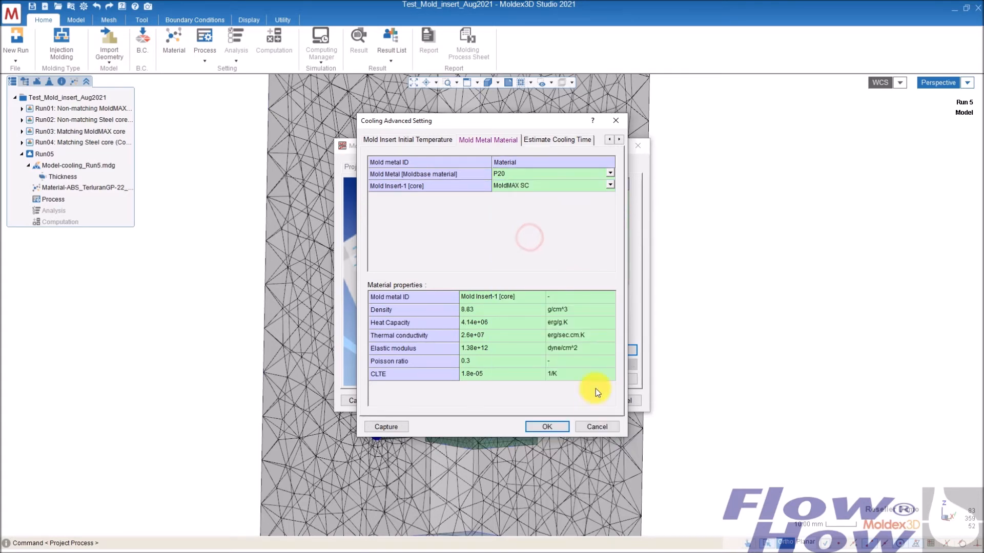
{"action": "left_click", "coordinate": [546, 427]}
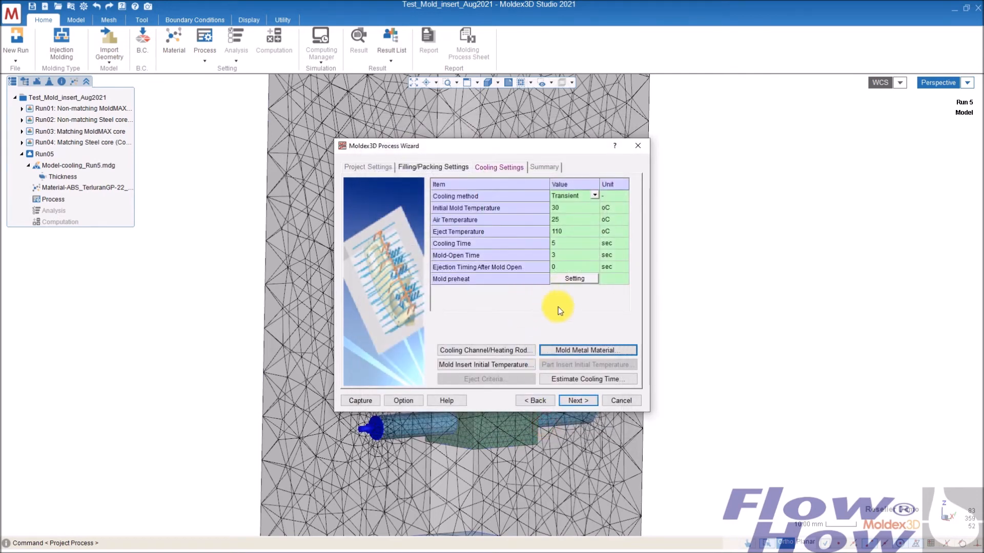
- Finish the process wizard, saving the process condition file
{"action": "left_click", "coordinate": [578, 403]}
{"action": "left_click", "coordinate": [578, 402]}
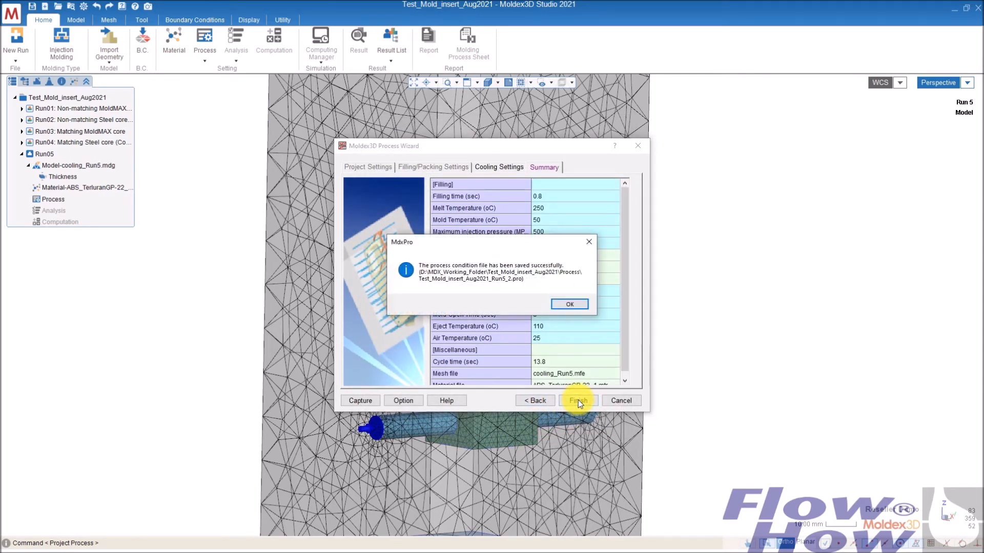
{"action": "left_click", "coordinate": [579, 304]}
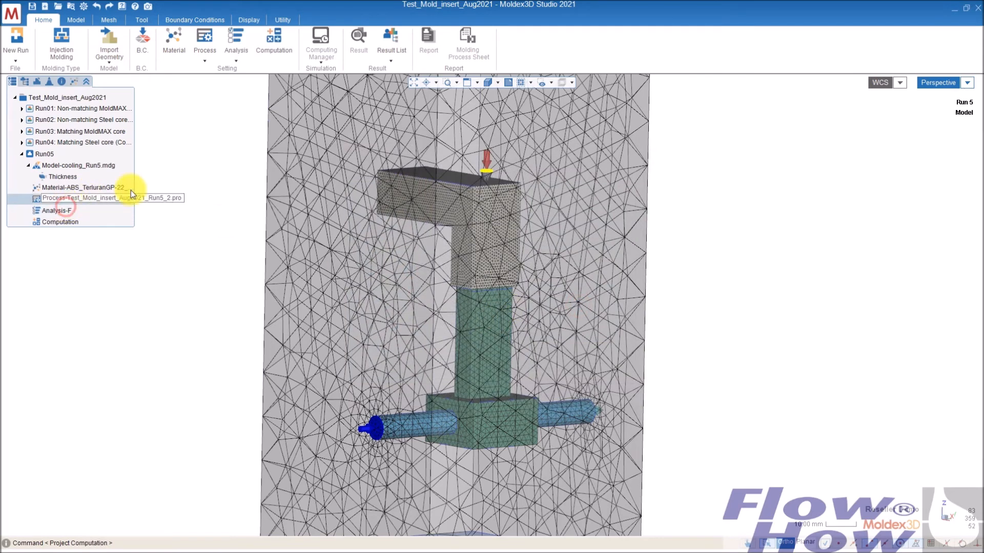
- Set the analysis sequence to Transient Analysis 3 -Ct F P Ct W and save it
{"action": "double_click", "coordinate": [102, 211]}
{"action": "left_click", "coordinate": [158, 155]}
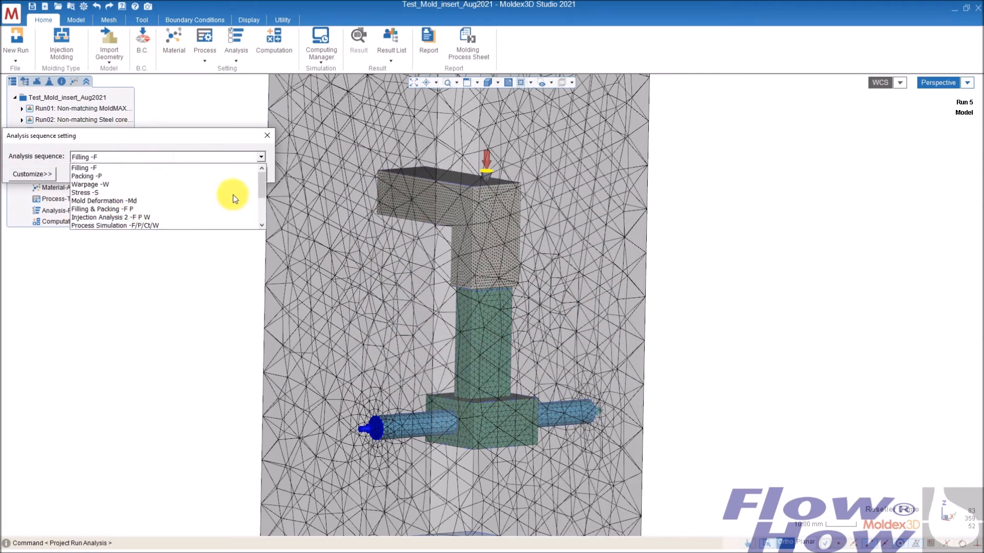
{"action": "left_click_drag", "start_coordinate": [262, 181], "coordinate": [260, 208]}
{"action": "left_click", "coordinate": [154, 193]}
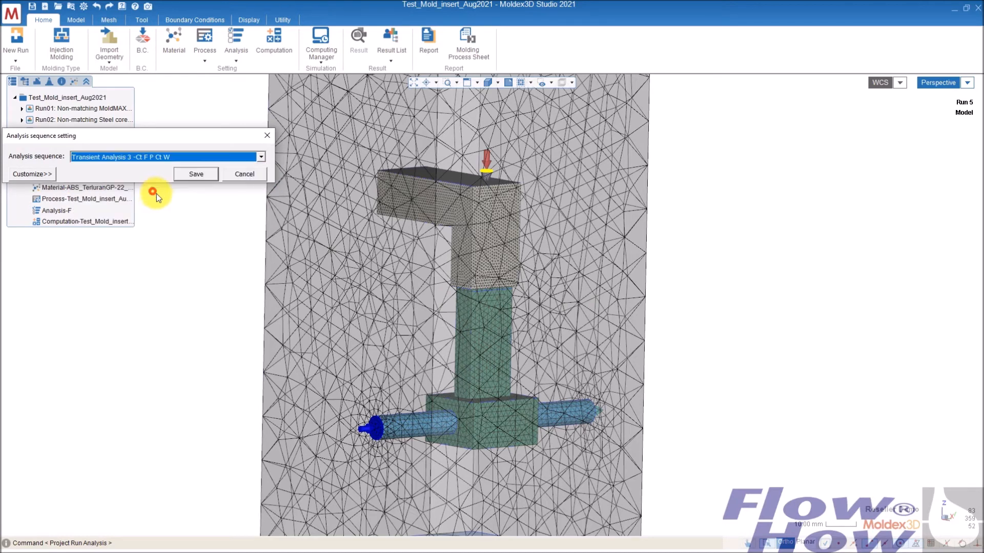
{"action": "left_click", "coordinate": [188, 174]}
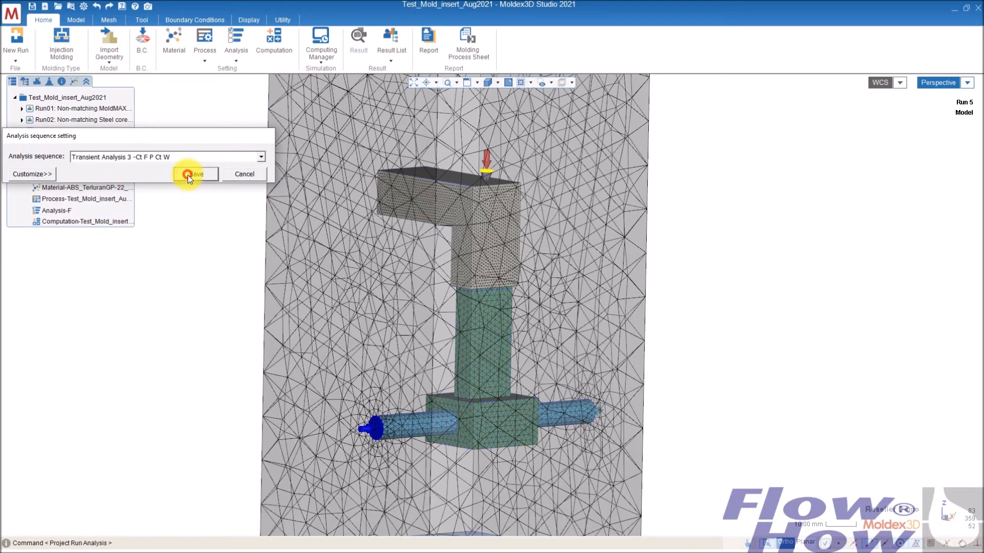
- Review the computation parameters on the Cool and Flow/Pack tabs and accept them
{"action": "double_click", "coordinate": [97, 221]}
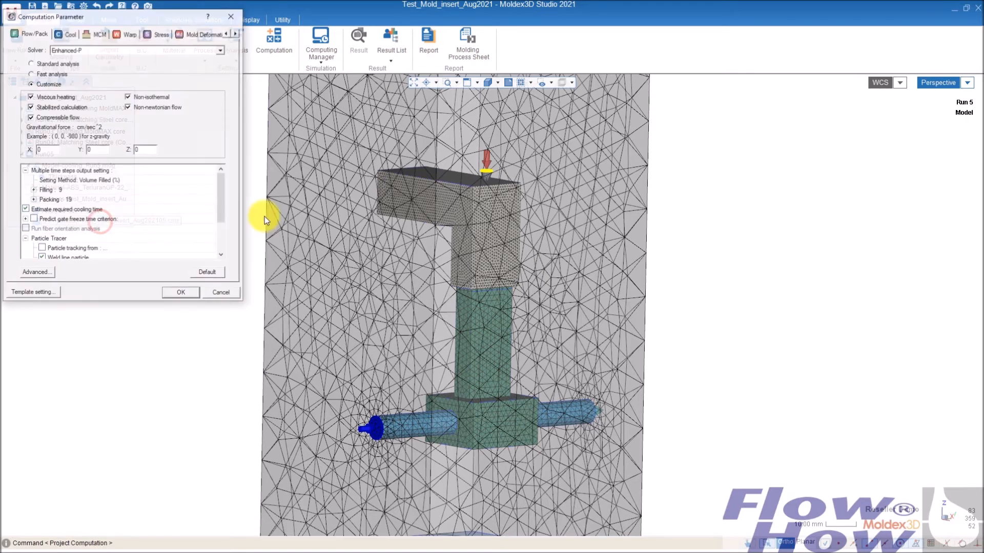
{"action": "left_click", "coordinate": [72, 38]}
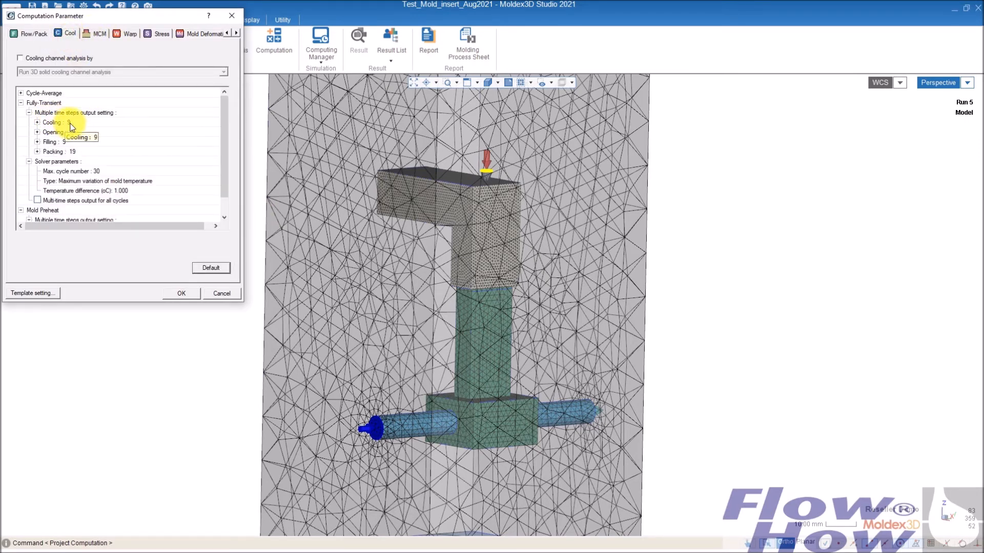
{"action": "left_click", "coordinate": [42, 33]}
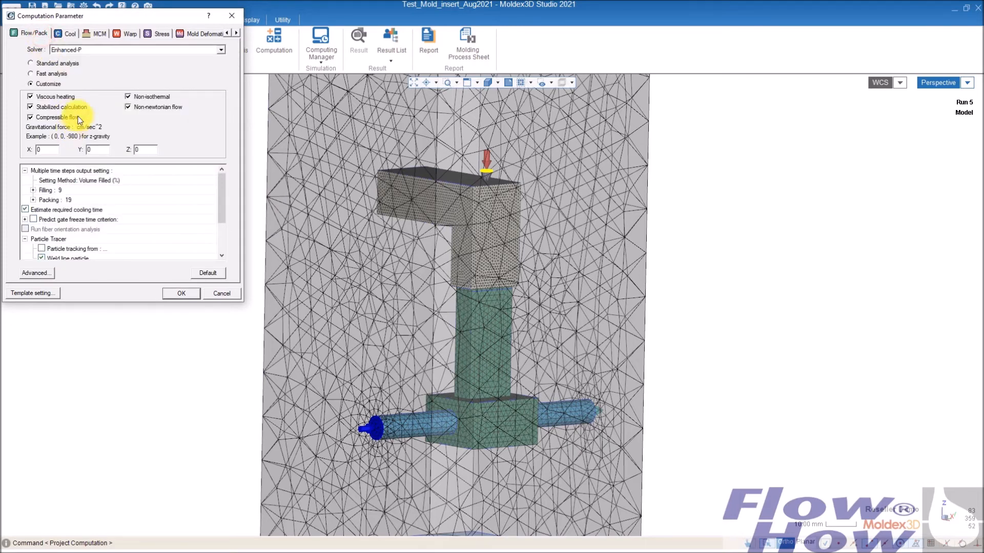
{"action": "mouse_move", "coordinate": [220, 190]}
{"action": "left_mouse_down"}
{"action": "mouse_move", "coordinate": [220, 217]}
{"action": "mouse_move", "coordinate": [222, 181]}
{"action": "left_mouse_up"}
{"action": "left_click", "coordinate": [185, 293]}
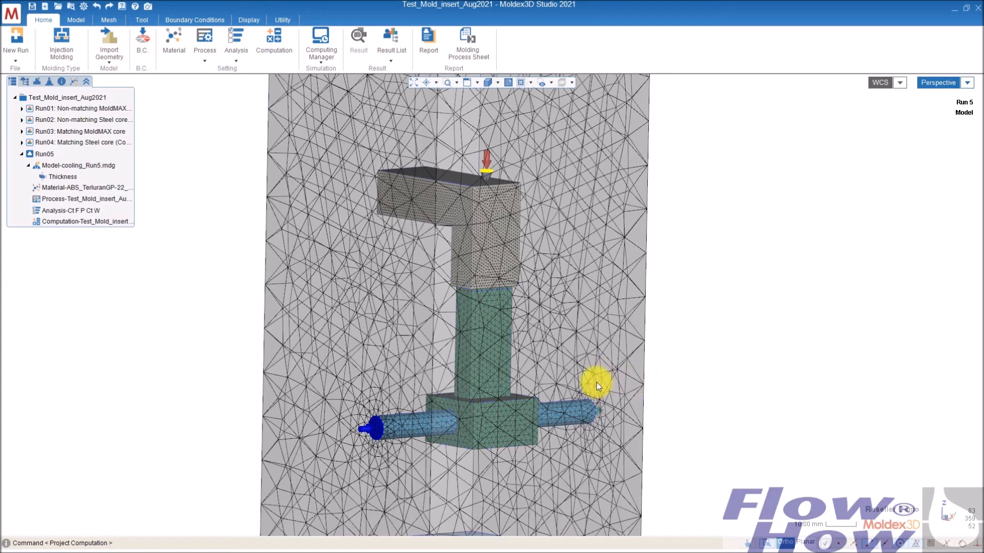
- Copy Run05 as a new run with input data only, switching to it
{"action": "middle_click_drag", "start_coordinate": [502, 408], "coordinate": [505, 290]}
{"action": "middle_click_drag", "start_coordinate": [471, 334], "coordinate": [511, 318]}
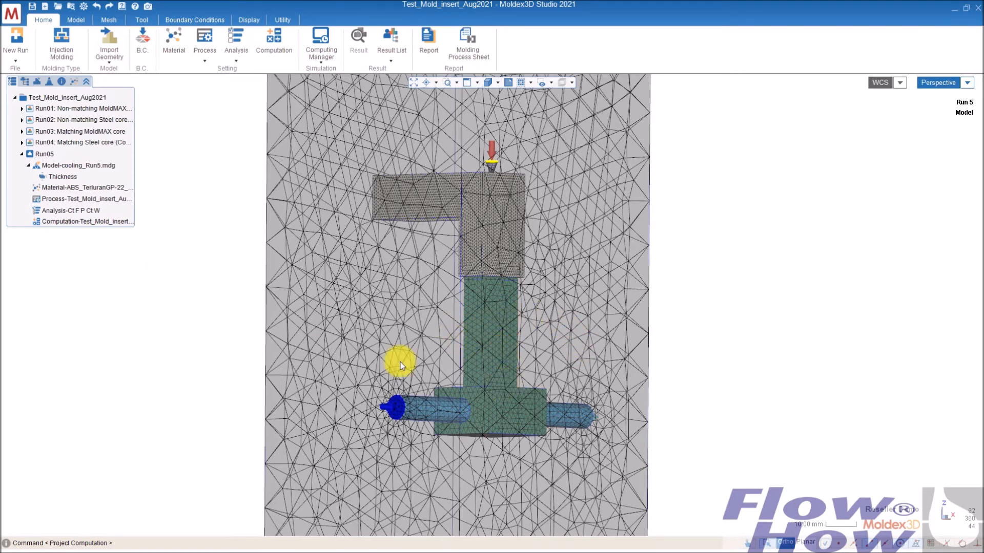
{"action": "right_click", "coordinate": [50, 155]}
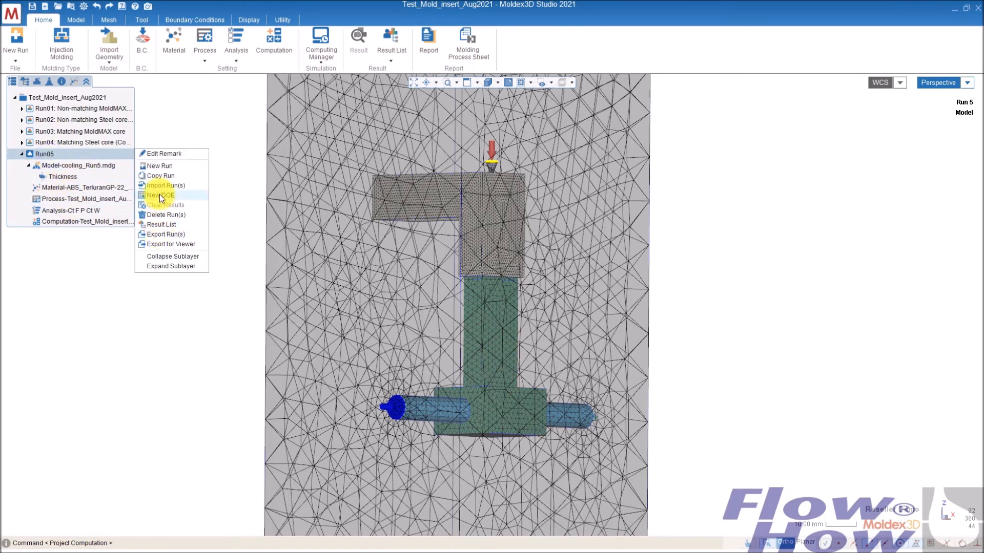
{"action": "left_click", "coordinate": [159, 176]}
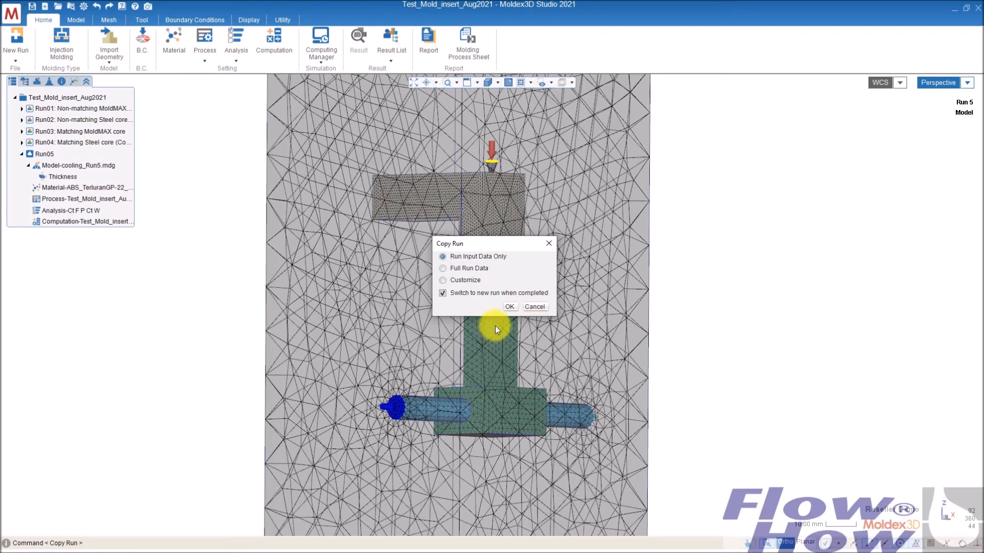
{"action": "left_click", "coordinate": [508, 307]}
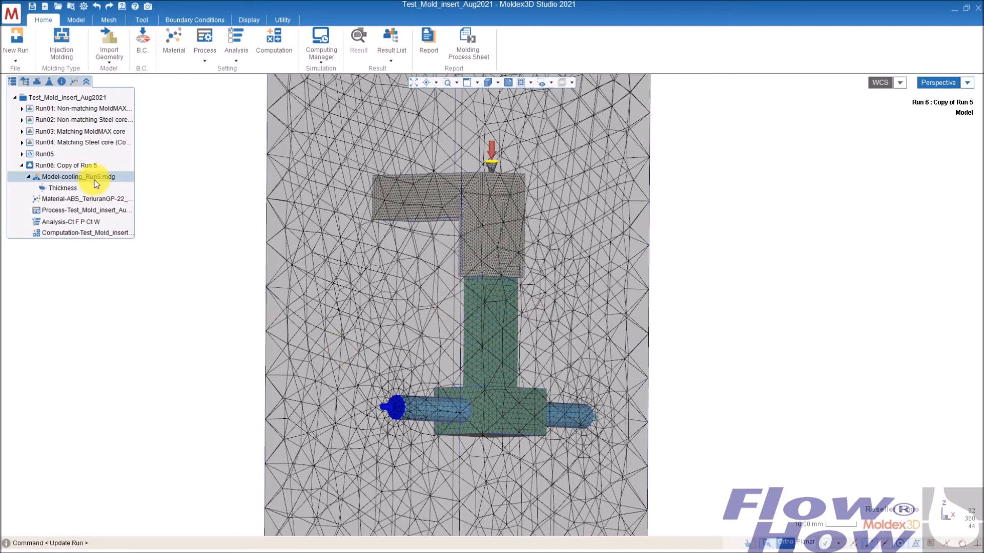
- In Run06's cooling settings, set the mold insert core material to P20 in the mold metal material options
{"action": "double_click", "coordinate": [85, 214]}
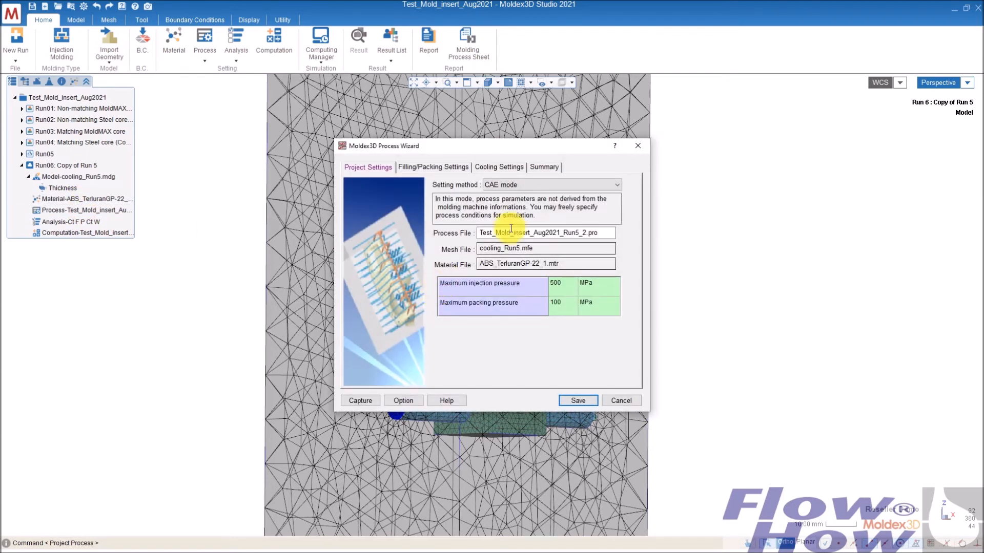
{"action": "left_click", "coordinate": [504, 167]}
{"action": "left_click", "coordinate": [584, 351]}
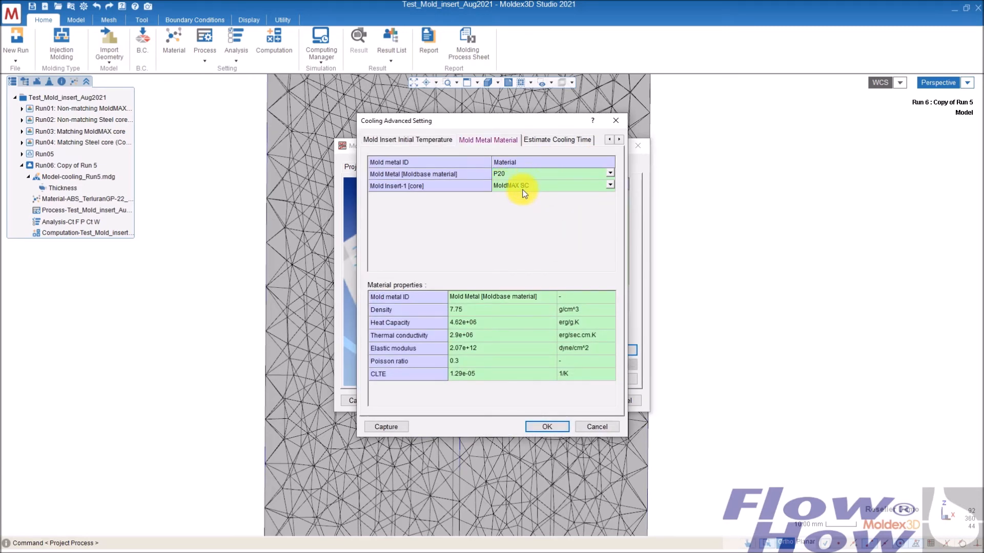
{"action": "left_click", "coordinate": [610, 187]}
{"action": "left_click", "coordinate": [610, 185]}
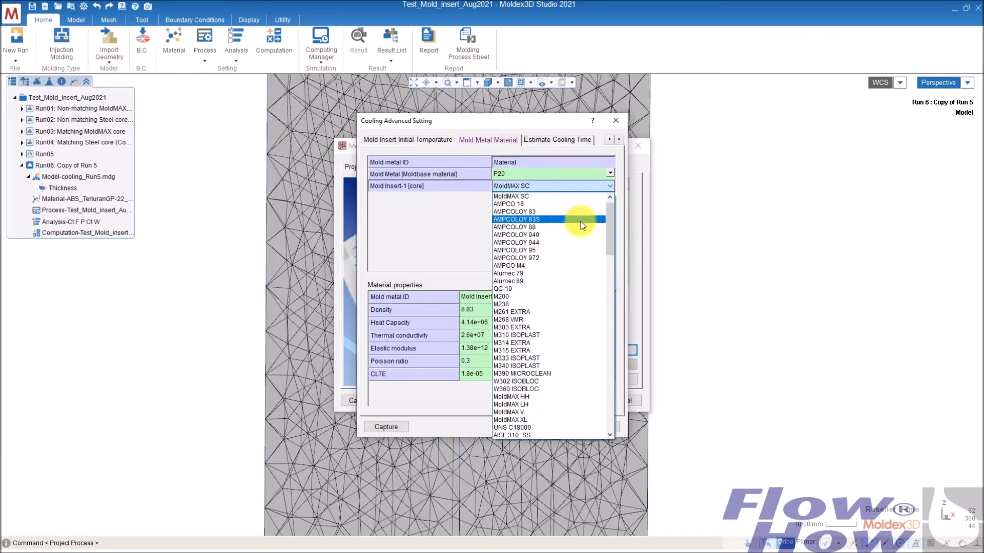
{"action": "scroll", "coordinate": [579, 223], "scroll_direction": "up", "scroll_amount": 3}
{"action": "left_click", "coordinate": [499, 198]}
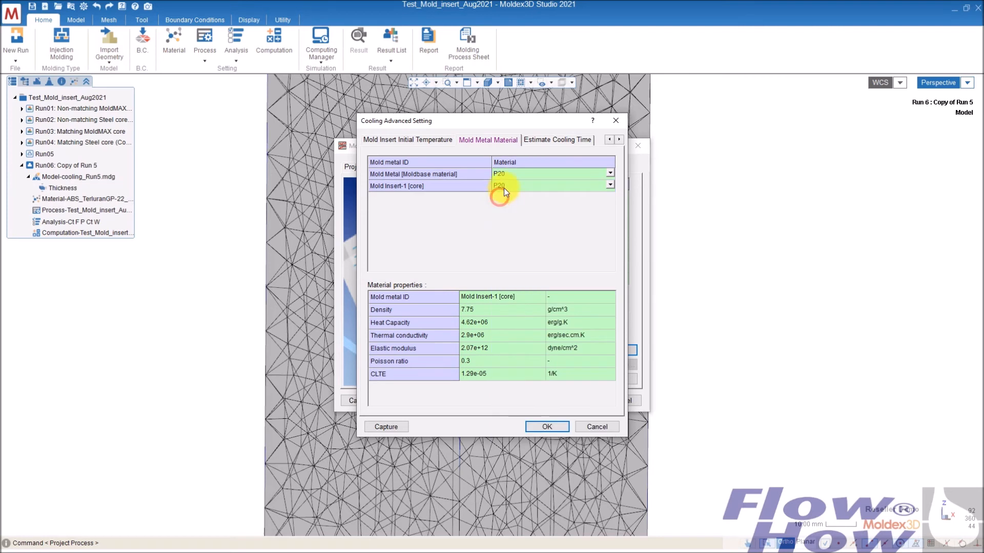
{"action": "left_click", "coordinate": [555, 427]}
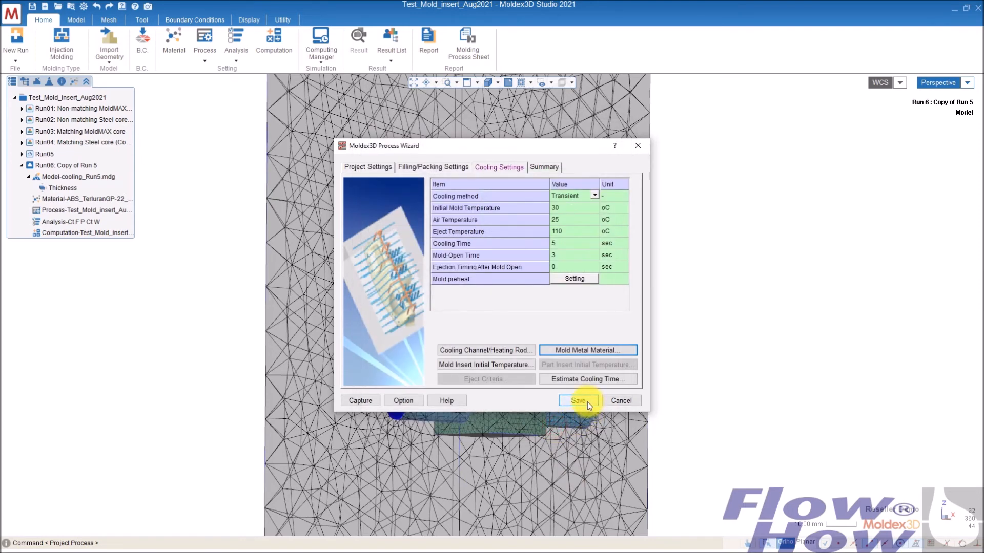
- Save the process condition file and close the process wizard
{"action": "left_click", "coordinate": [586, 401]}
{"action": "left_click", "coordinate": [524, 305]}
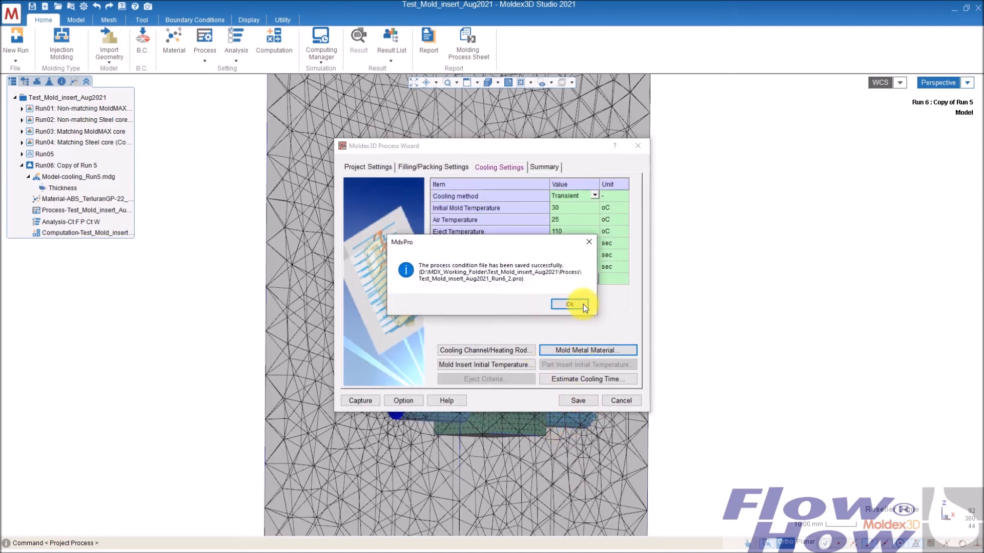
{"action": "left_click", "coordinate": [579, 307]}
{"action": "left_click", "coordinate": [620, 400]}
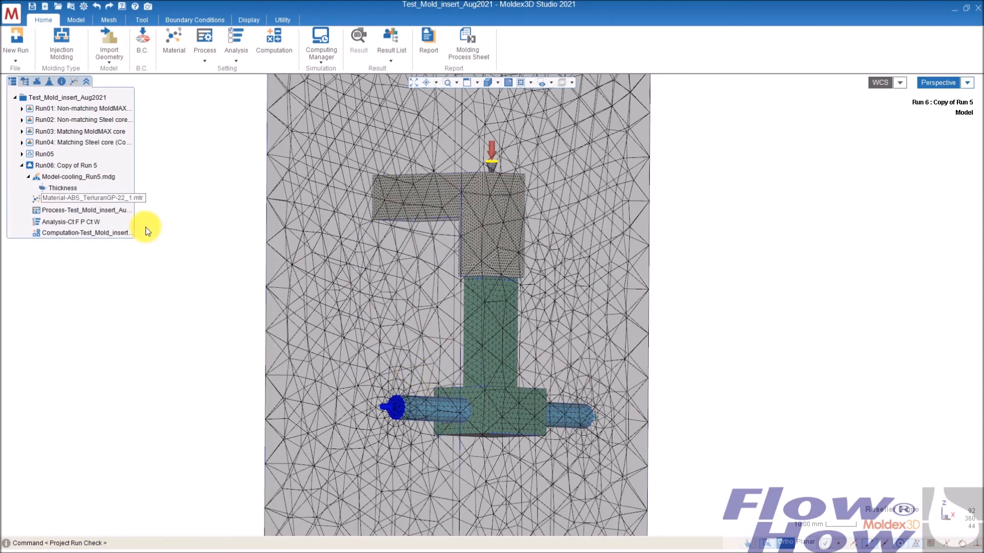
- Display Run03's cooling temperature result at 7.840 sec (Cool)
{"action": "left_click", "coordinate": [62, 176]}
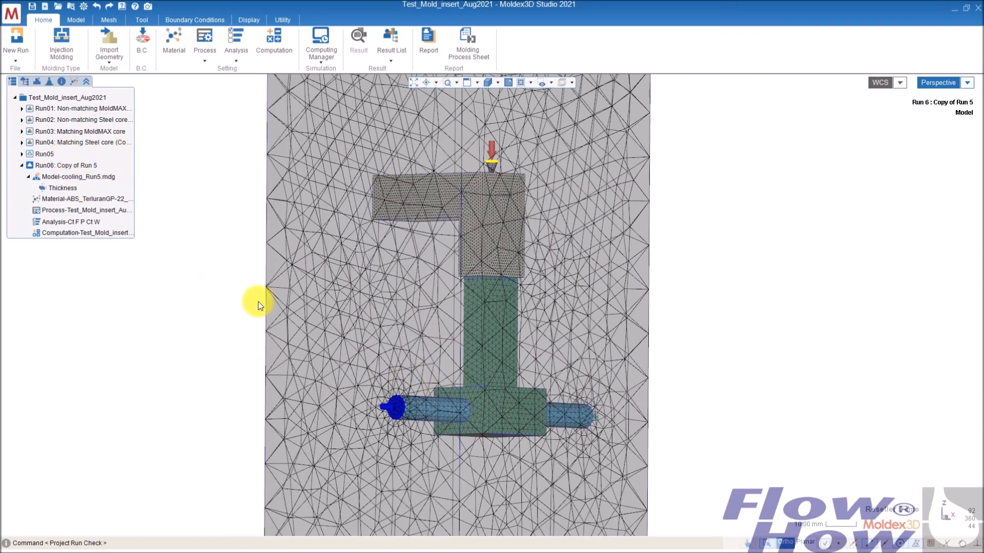
{"action": "middle_click_drag", "start_coordinate": [509, 318], "coordinate": [512, 352]}
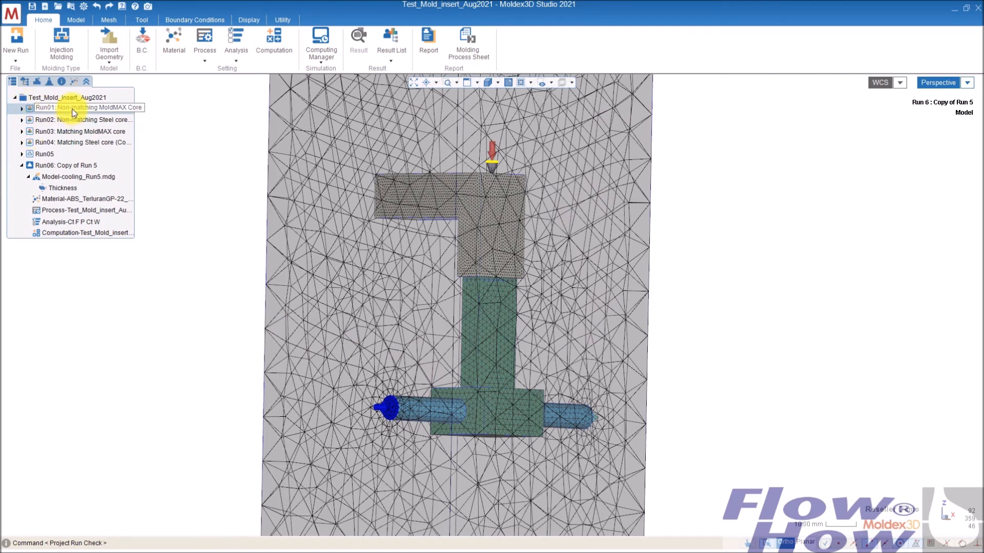
{"action": "left_click", "coordinate": [61, 131]}
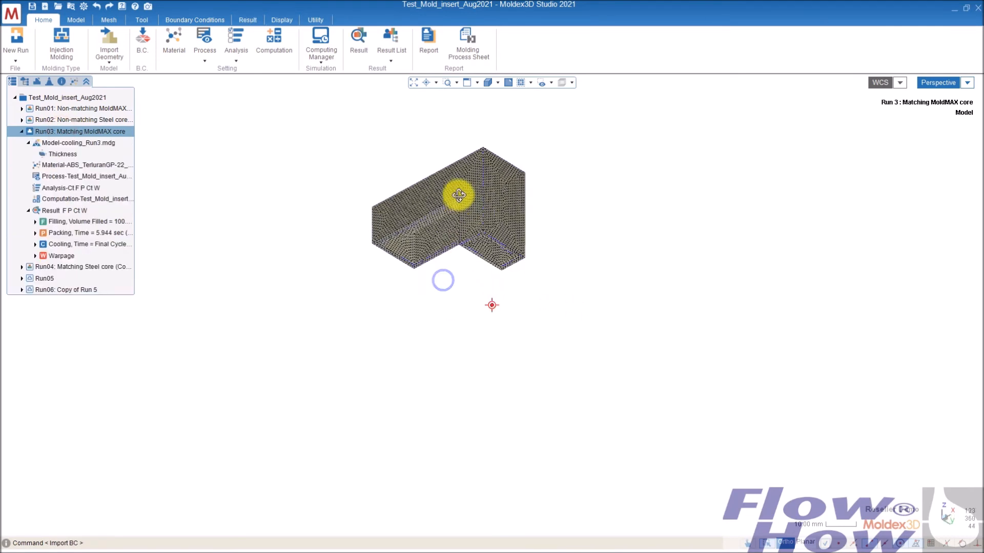
{"action": "left_click", "coordinate": [498, 82]}
{"action": "left_click", "coordinate": [490, 119]}
{"action": "mouse_move", "coordinate": [430, 333]}
{"action": "middle_mouse_down"}
{"action": "mouse_move", "coordinate": [442, 328]}
{"action": "mouse_move", "coordinate": [503, 353]}
{"action": "mouse_move", "coordinate": [611, 353]}
{"action": "mouse_move", "coordinate": [588, 213]}
{"action": "mouse_move", "coordinate": [786, 299]}
{"action": "mouse_move", "coordinate": [528, 225]}
{"action": "middle_mouse_up"}
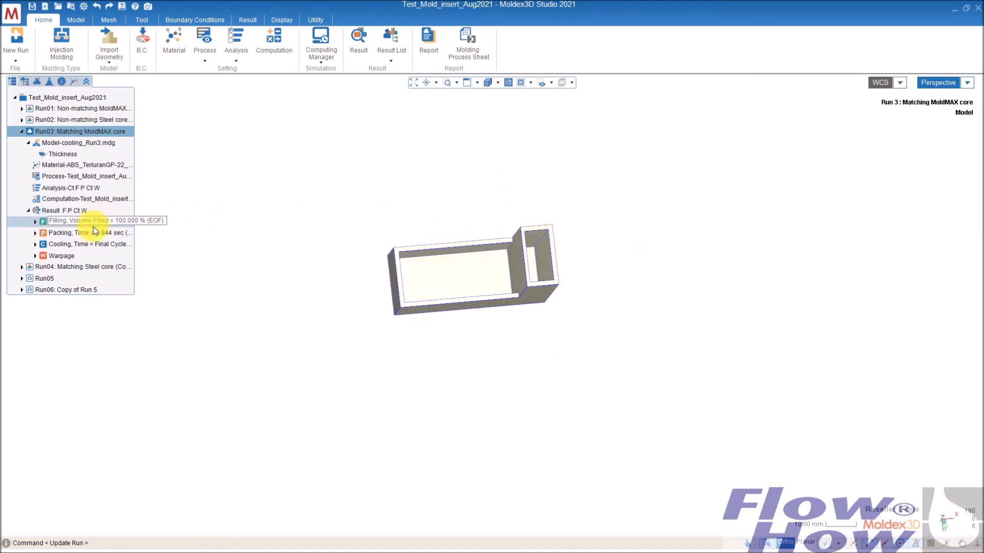
{"action": "double_click", "coordinate": [71, 244]}
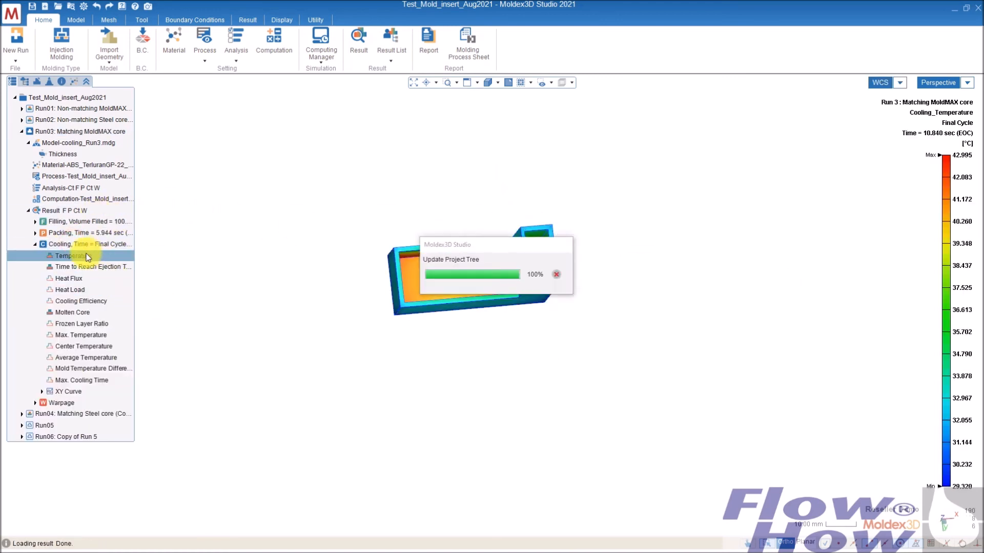
{"action": "left_click", "coordinate": [88, 256]}
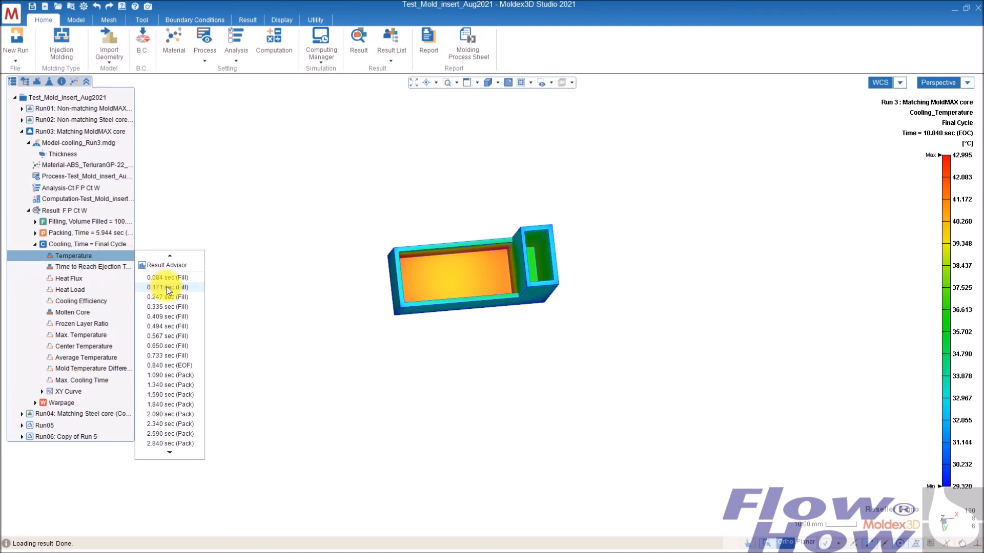
{"action": "scroll", "coordinate": [180, 420], "scroll_direction": "down", "scroll_amount": 4}
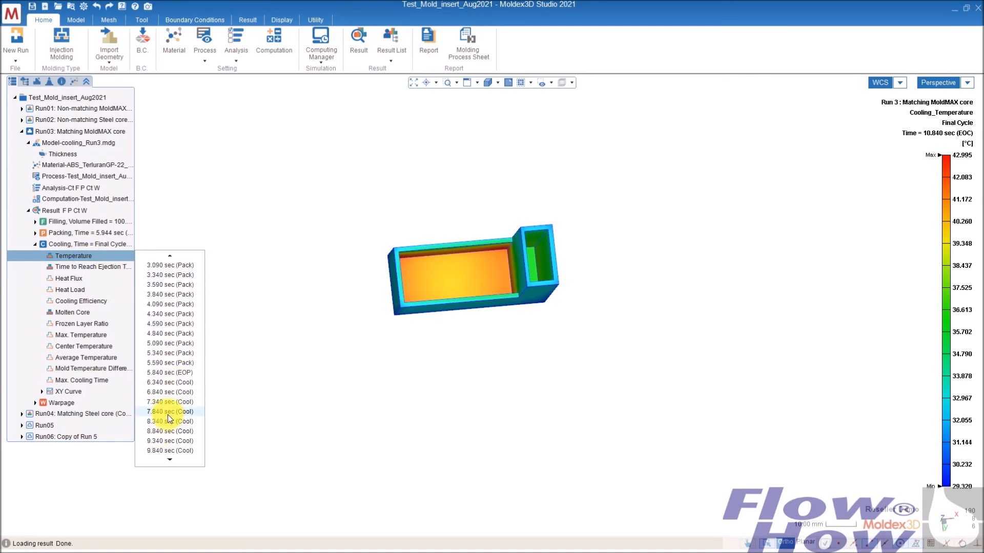
{"action": "left_click", "coordinate": [168, 413]}
- Examine Run03's temperature distribution around the insert from closer angles
{"action": "mouse_move", "coordinate": [529, 358]}
{"action": "middle_mouse_down"}
{"action": "mouse_move", "coordinate": [504, 330]}
{"action": "mouse_move", "coordinate": [528, 362]}
{"action": "middle_mouse_up"}
{"action": "mouse_move", "coordinate": [541, 266]}
{"action": "middle_mouse_down"}
{"action": "mouse_move", "coordinate": [568, 259]}
{"action": "mouse_move", "coordinate": [524, 278]}
{"action": "mouse_move", "coordinate": [533, 264]}
{"action": "middle_mouse_up"}
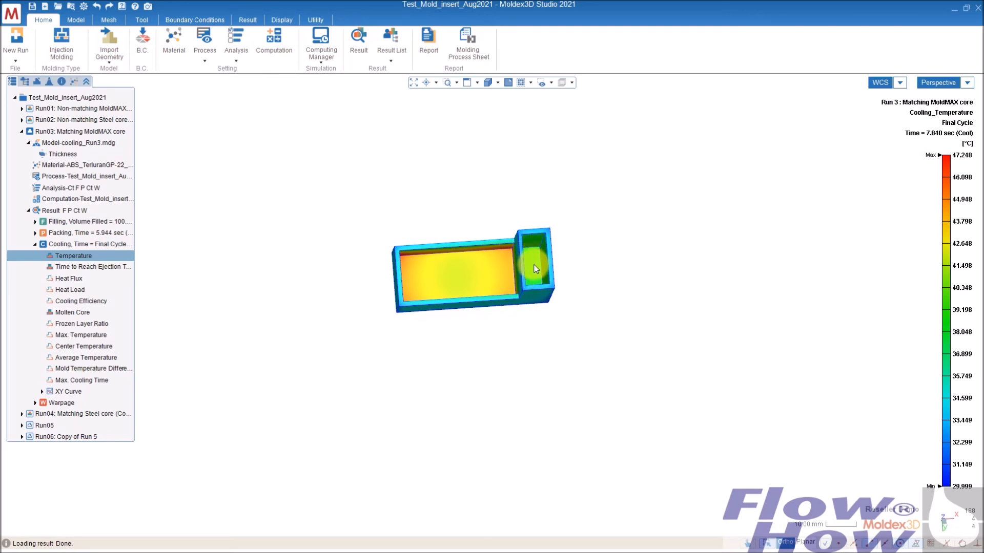
{"action": "middle_click_drag", "start_coordinate": [529, 265], "coordinate": [641, 279]}
{"action": "scroll", "coordinate": [644, 278], "scroll_direction": "up", "scroll_amount": 3}
{"action": "scroll", "coordinate": [645, 278], "scroll_direction": "up", "scroll_amount": 5}
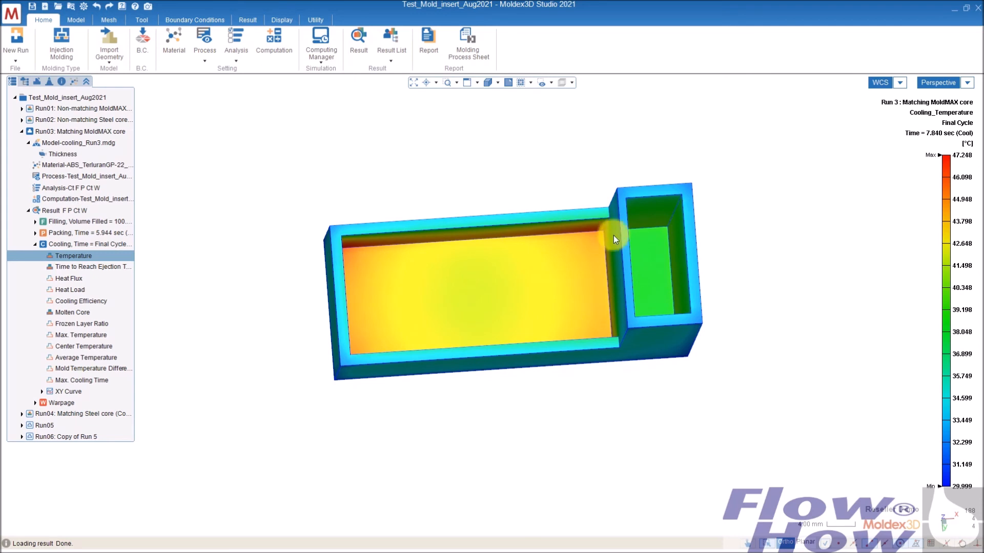
{"action": "middle_click_drag", "start_coordinate": [558, 309], "coordinate": [646, 238]}
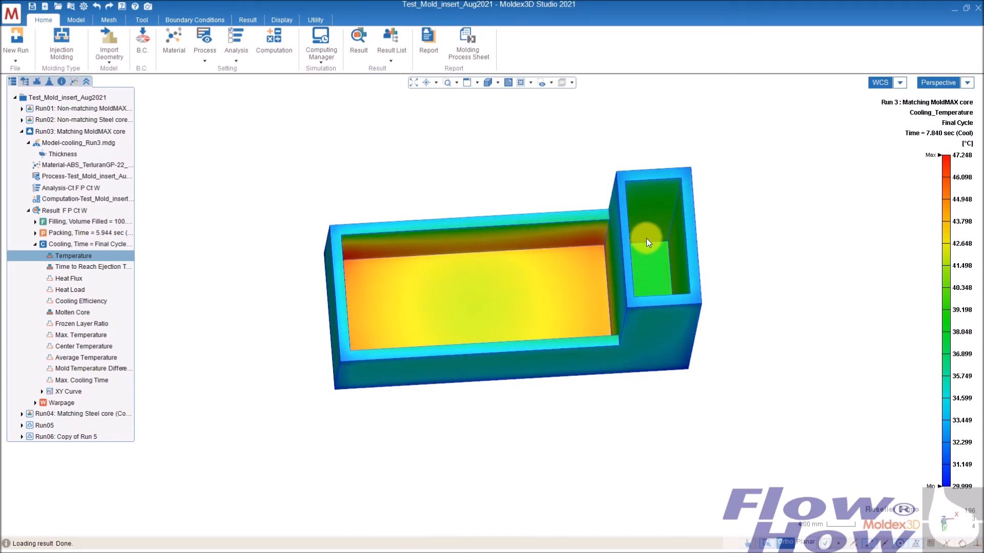
{"action": "middle_click_drag", "start_coordinate": [462, 322], "coordinate": [479, 301]}
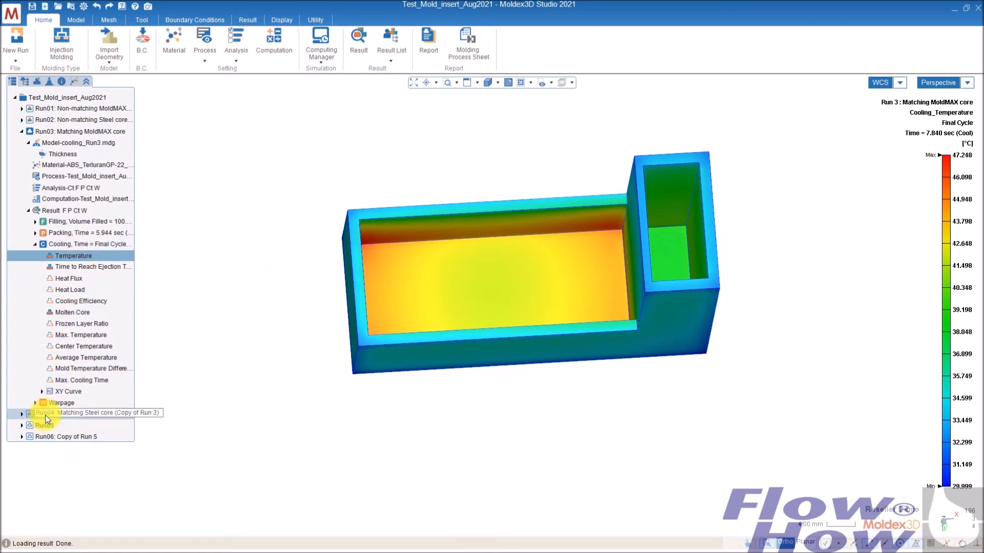
- Display Run04's cooling temperature result at 8.339 sec (Cool) and examine it around the insert
{"action": "double_click", "coordinate": [72, 415]}
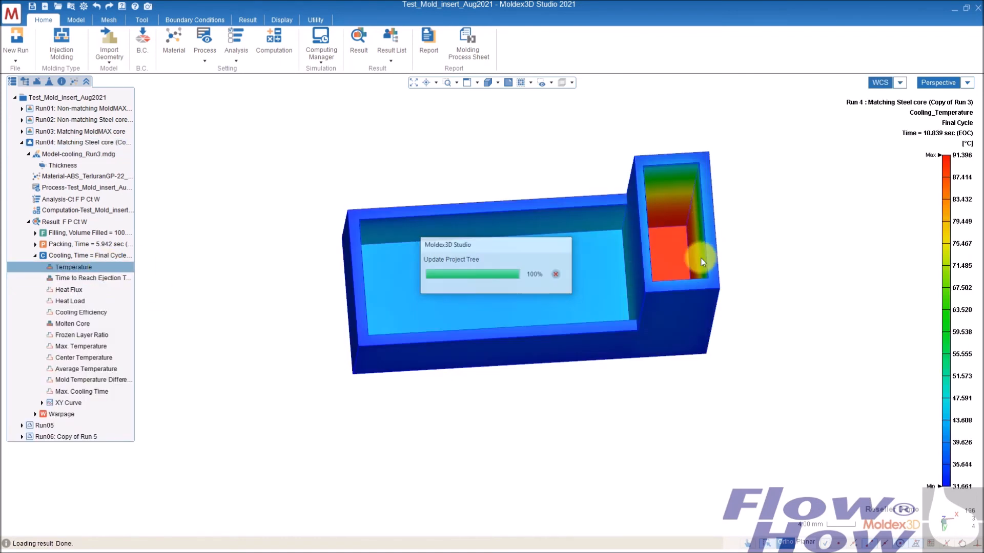
{"action": "middle_click_drag", "start_coordinate": [772, 260], "coordinate": [753, 279]}
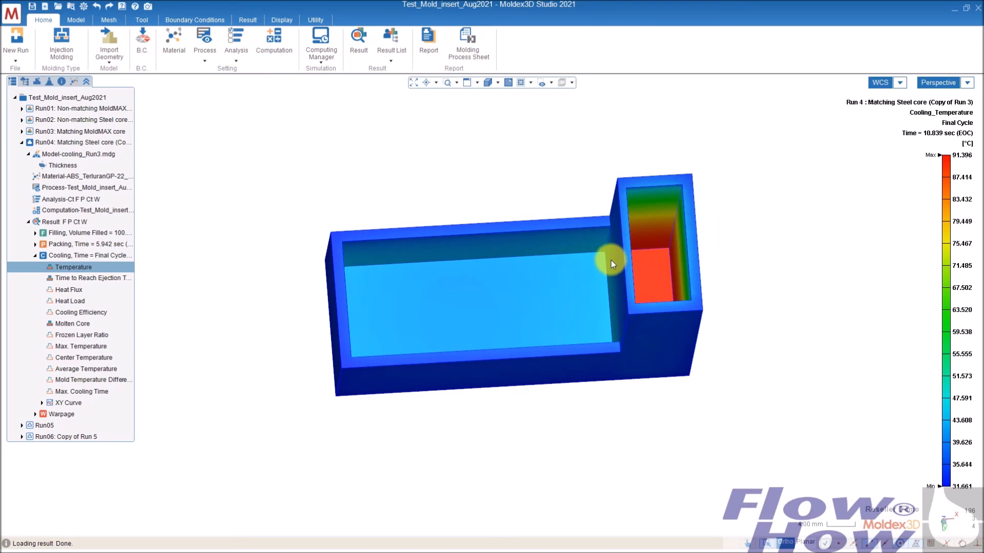
{"action": "mouse_move", "coordinate": [950, 459]}
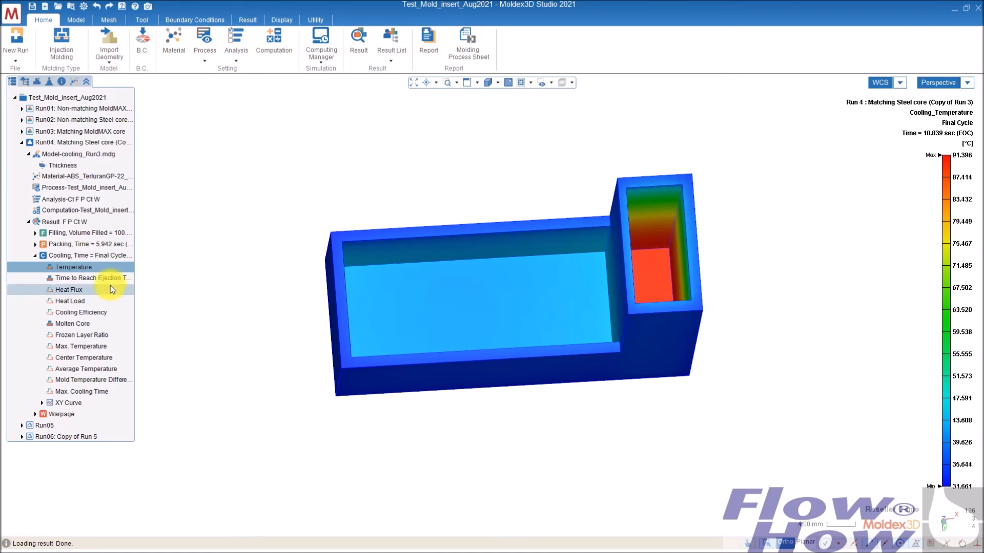
{"action": "left_click", "coordinate": [107, 267]}
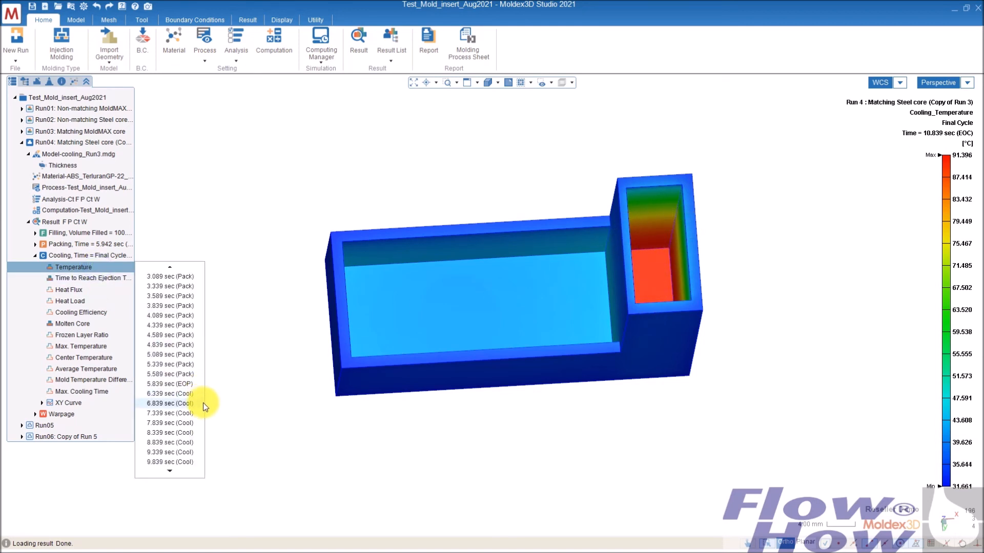
{"action": "left_click", "coordinate": [167, 433]}
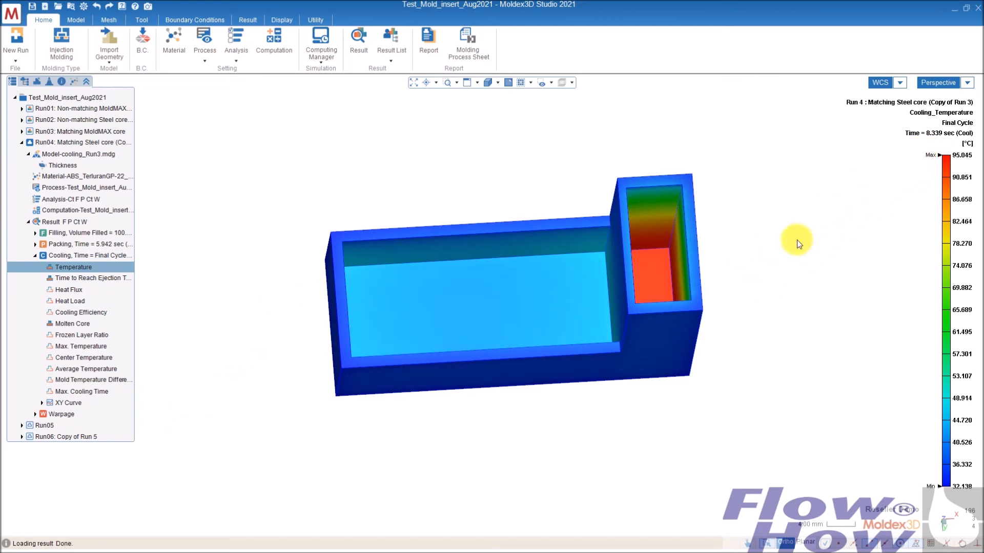
{"action": "mouse_move", "coordinate": [964, 163]}
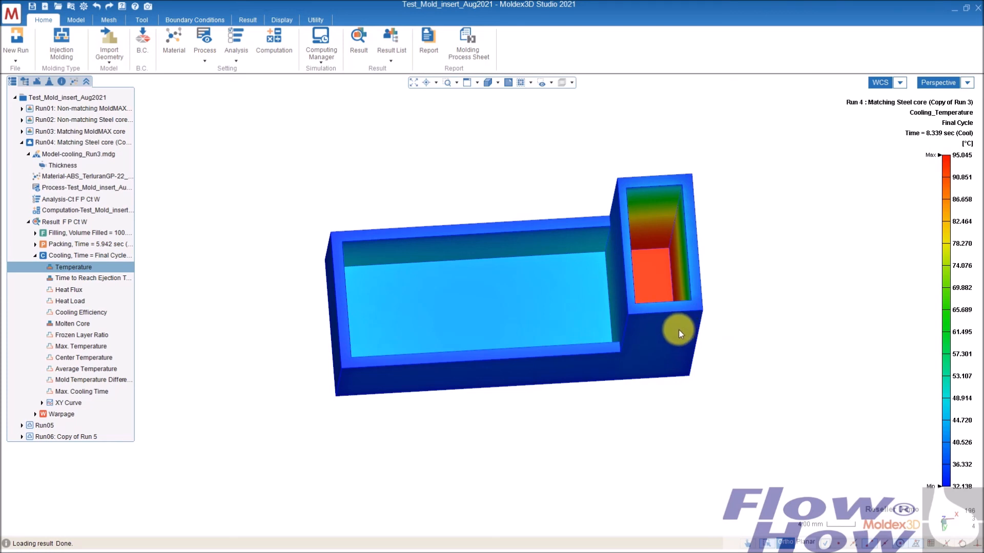
{"action": "middle_click_drag", "start_coordinate": [670, 320], "coordinate": [621, 303]}
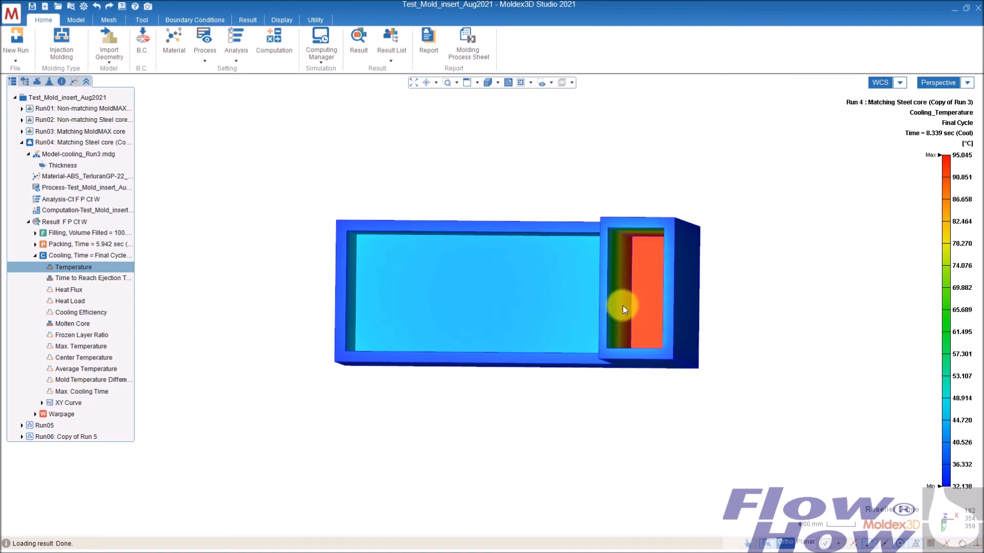
{"action": "middle_click_drag", "start_coordinate": [623, 305], "coordinate": [622, 290]}
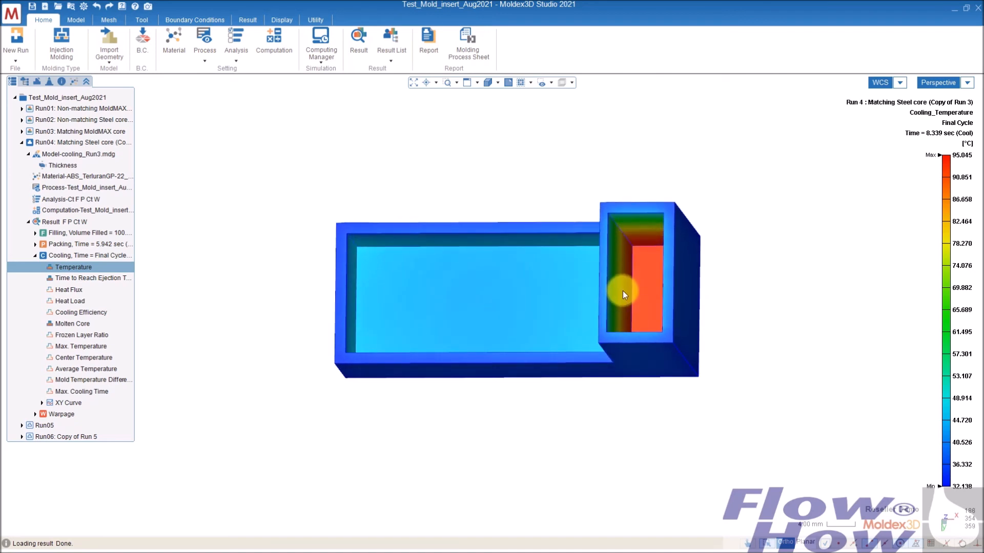